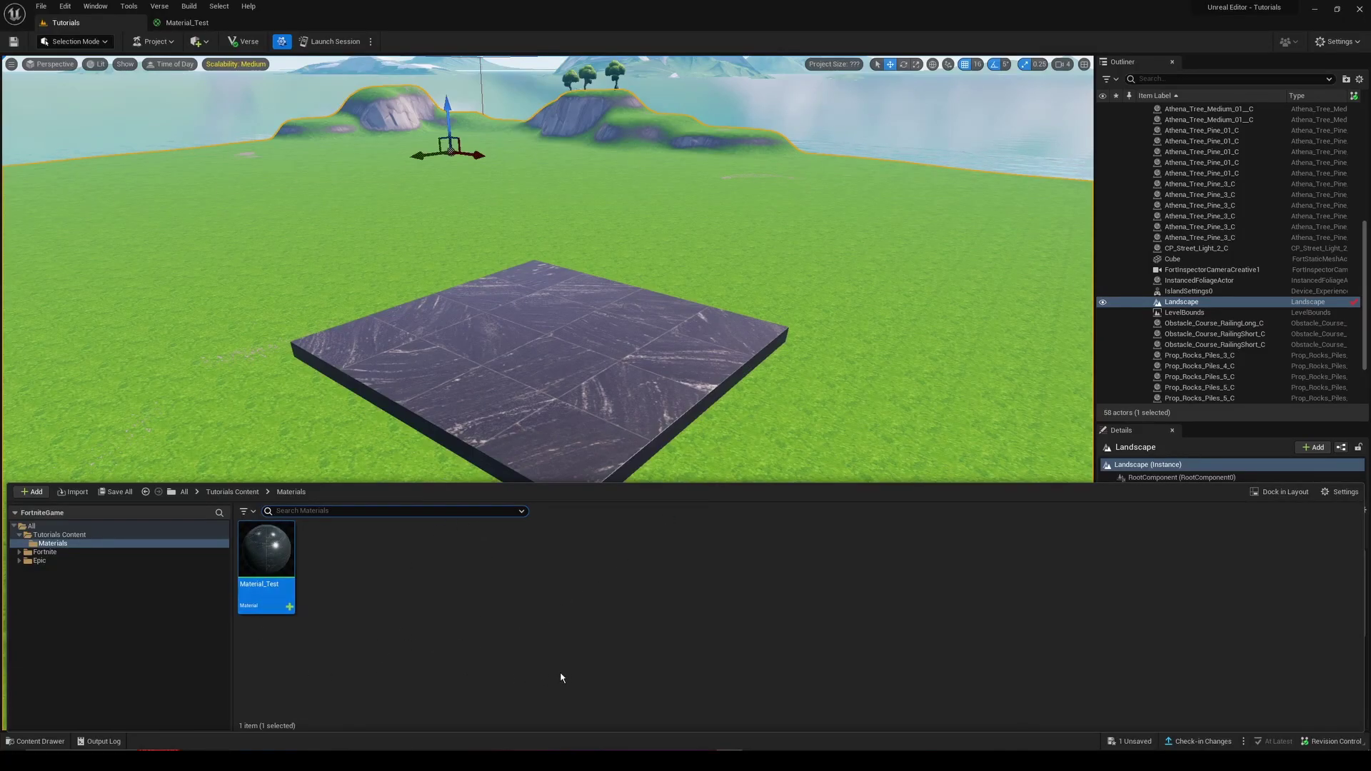
# Step: Open the Material_Test material from the Materials folder of Tutorials Content
pyautogui.click(59, 534)
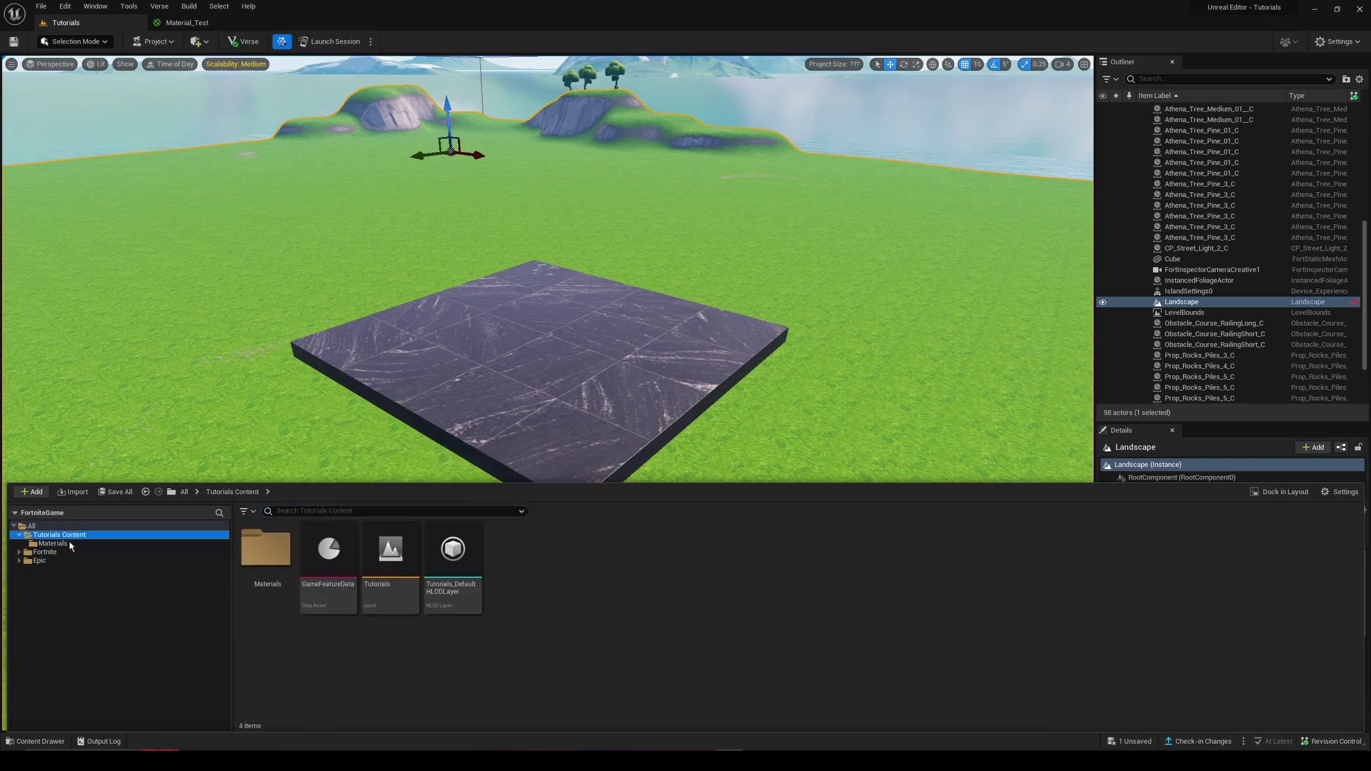
pyautogui.doubleClick(269, 572)
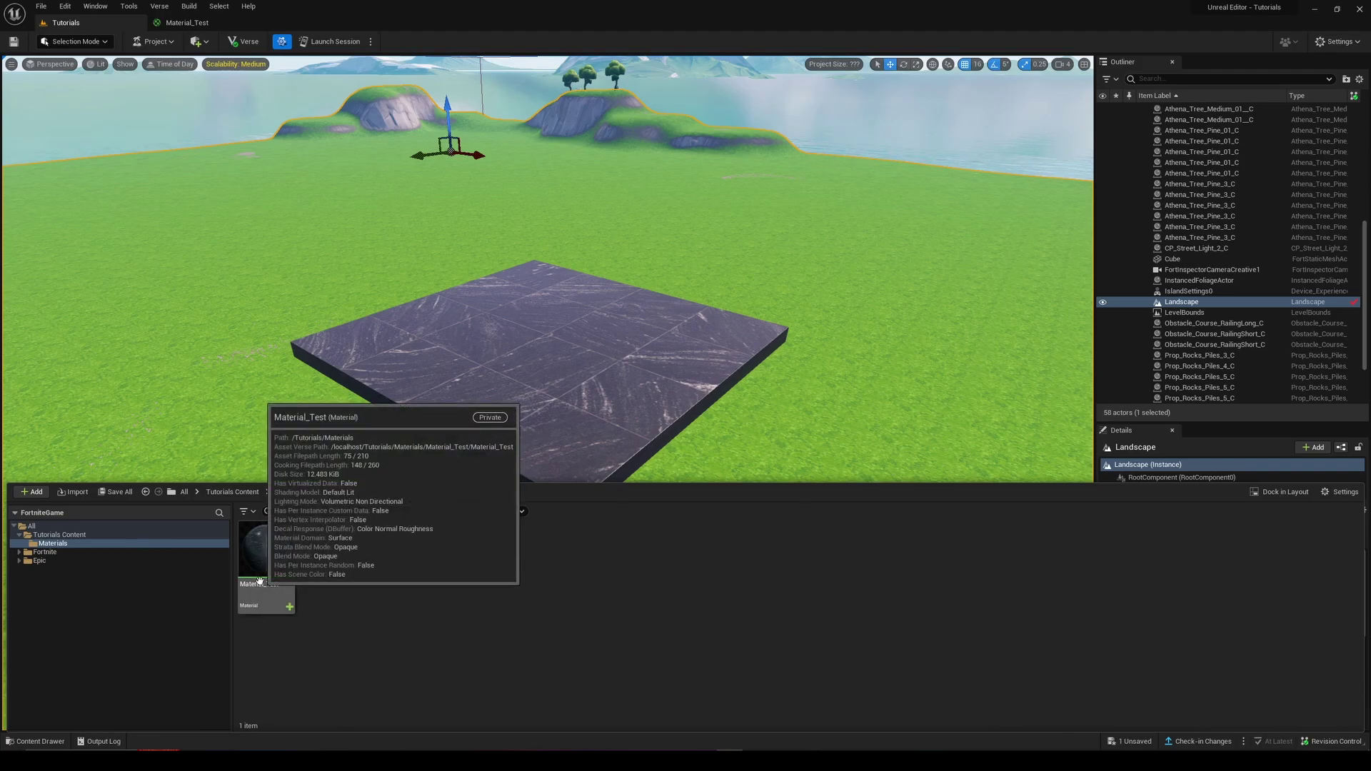
pyautogui.doubleClick(273, 581)
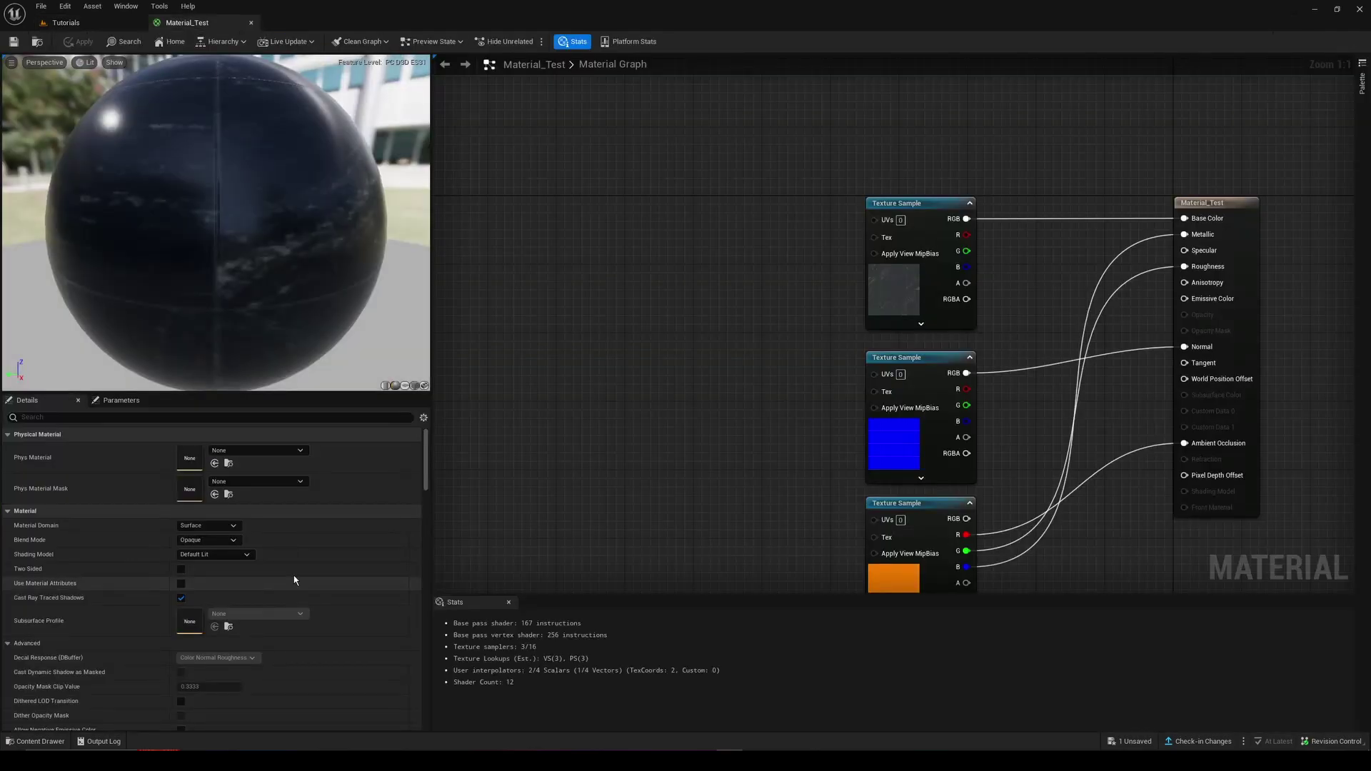
# Step: Examine the three Texture Sample nodes and their connections to the material output in the graph
pyautogui.moveTo(566, 448); pyautogui.dragTo(460, 417, button='right')
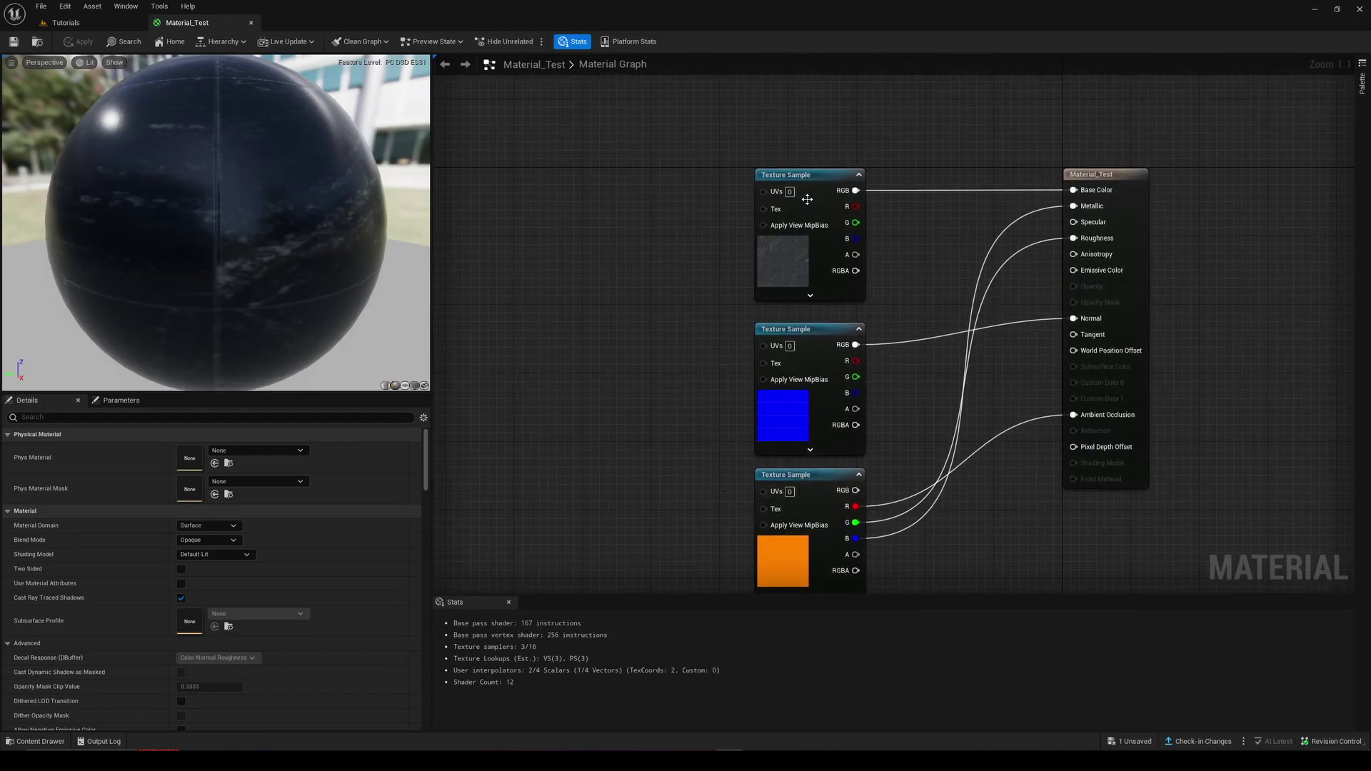
pyautogui.moveTo(802, 212); pyautogui.dragTo(654, 456, button='right')
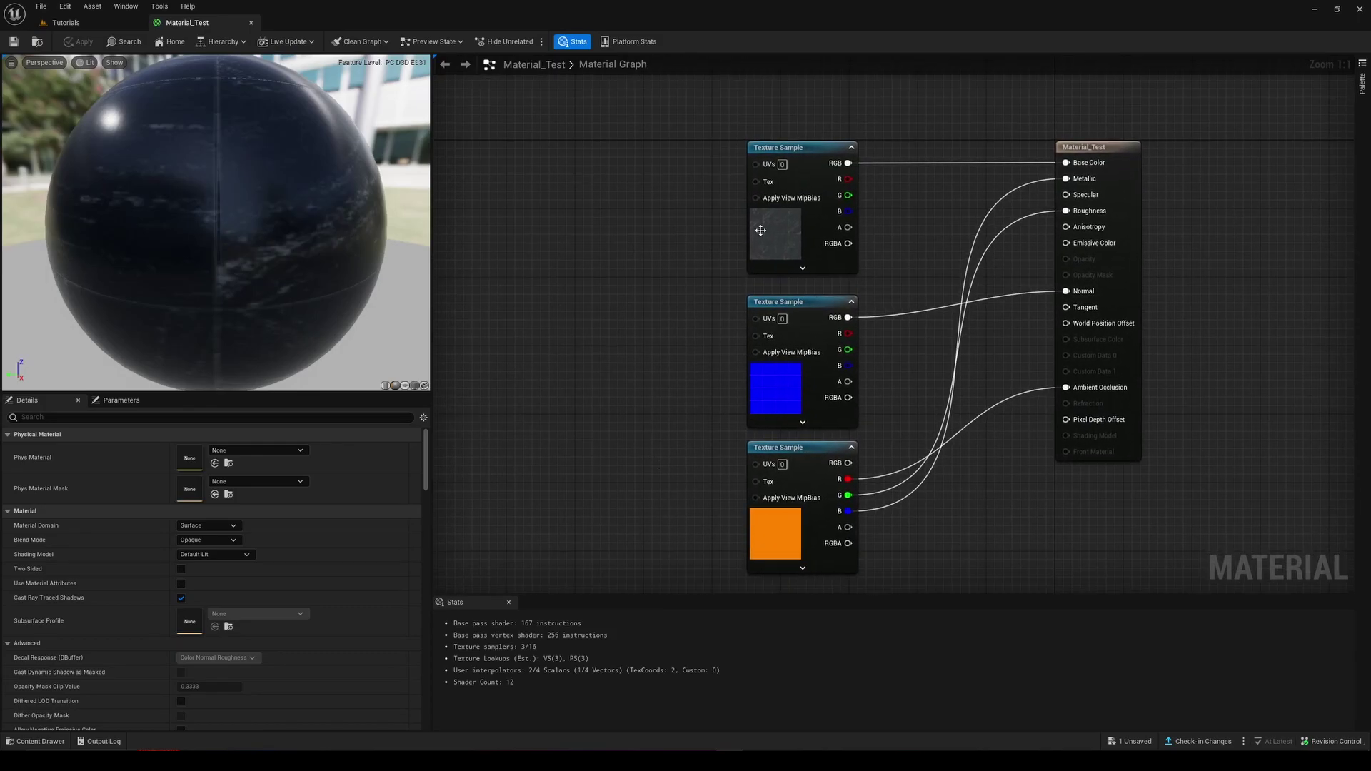
pyautogui.moveTo(652, 512); pyautogui.dragTo(590, 505, button='right')
pyautogui.moveTo(570, 353); pyautogui.dragTo(592, 333, button='right')
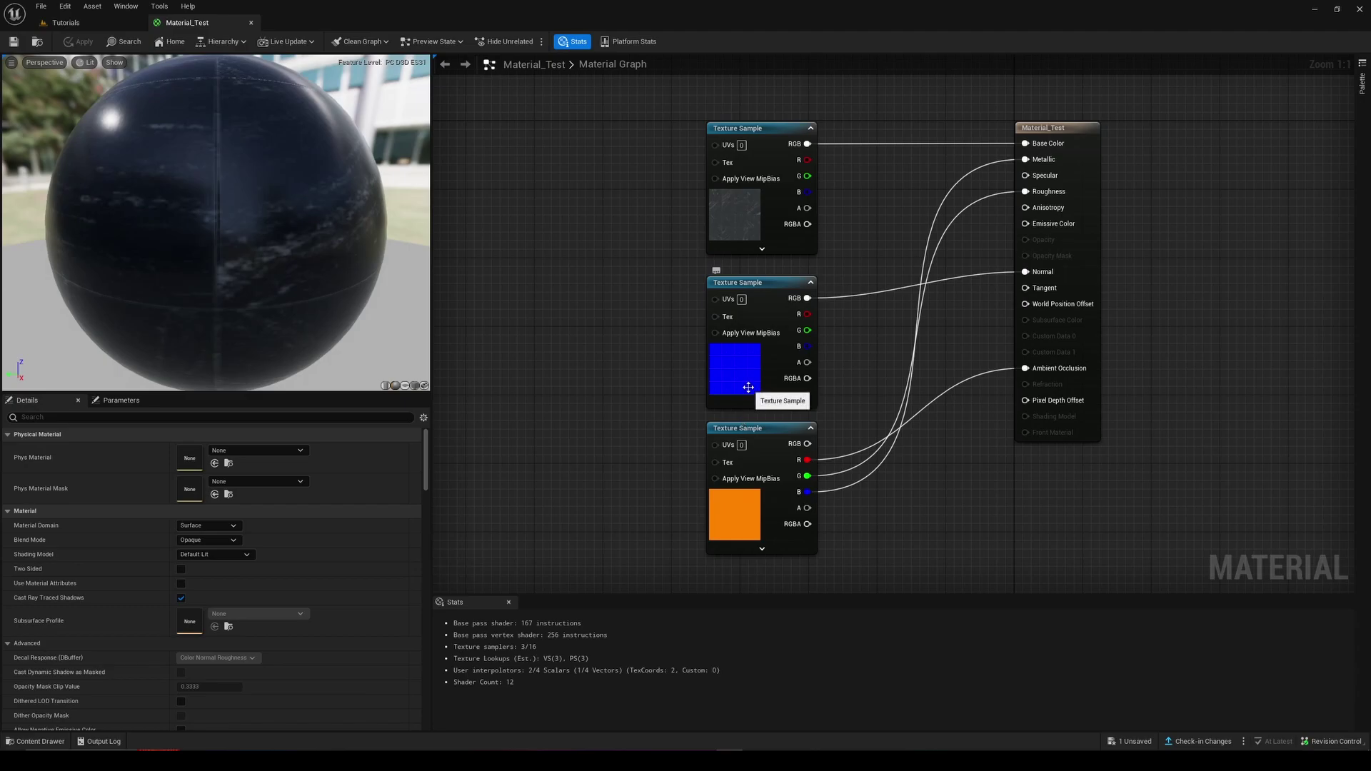
pyautogui.moveTo(630, 400); pyautogui.dragTo(722, 421, button='right')
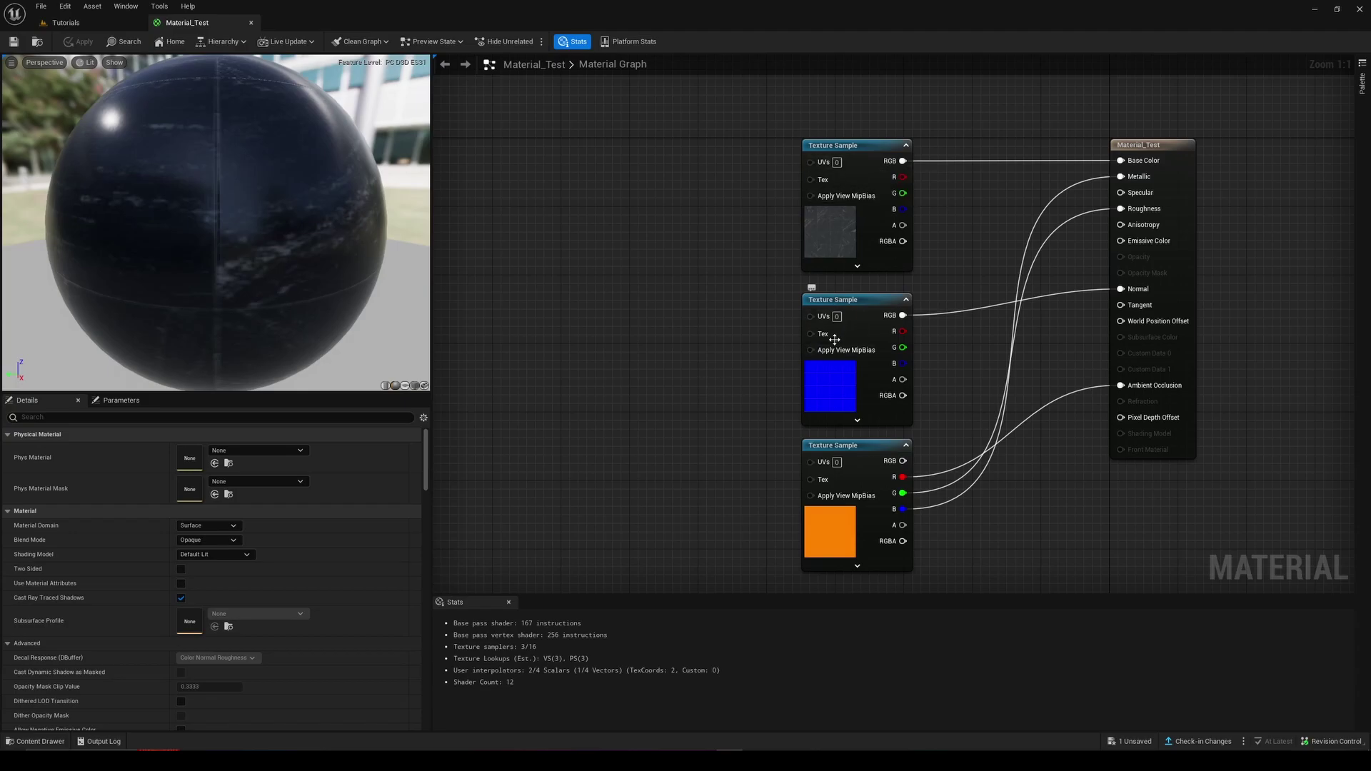
pyautogui.moveTo(625, 415); pyautogui.dragTo(718, 425, button='right')
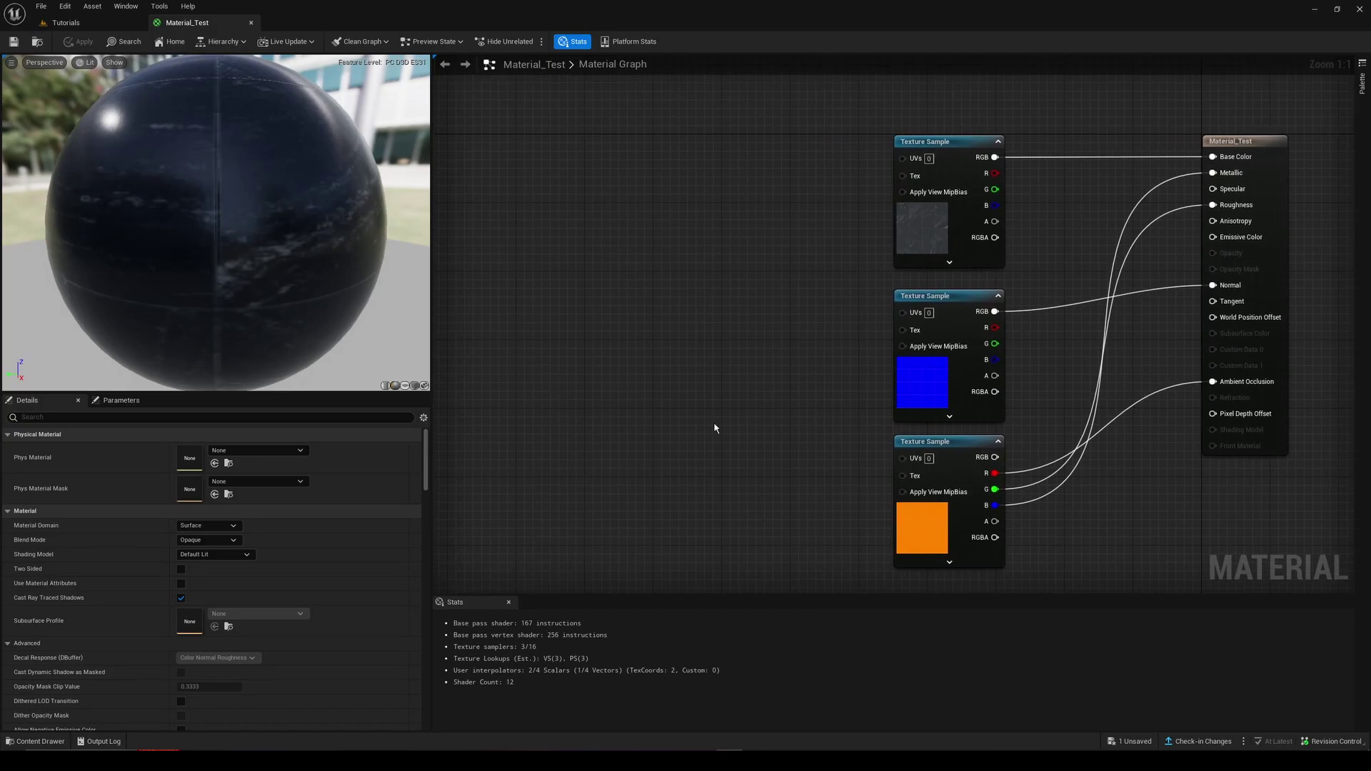
# Step: Add a TextureCoordinate node in the empty graph area before the three Texture Sample nodes
pyautogui.moveTo(622, 418); pyautogui.dragTo(655, 422, button='right')
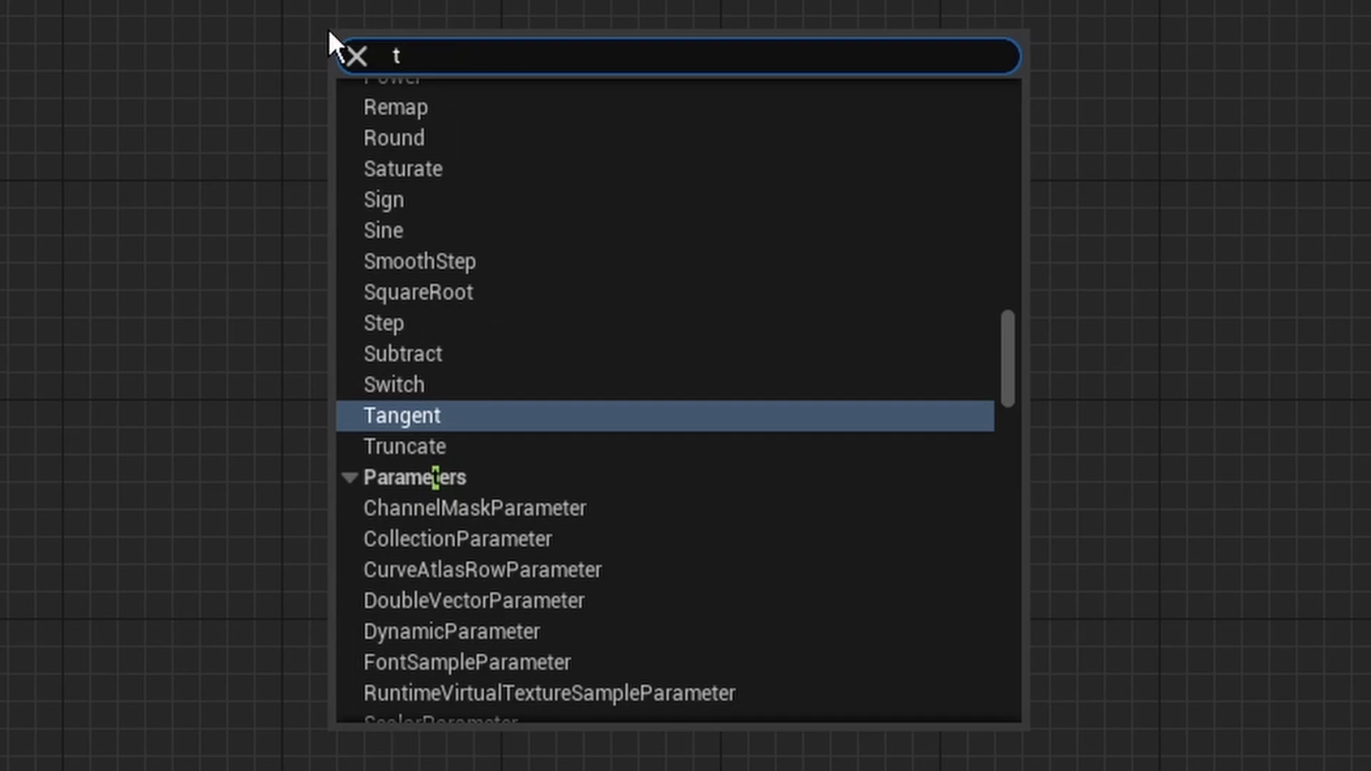
pyautogui.write('ecoo')
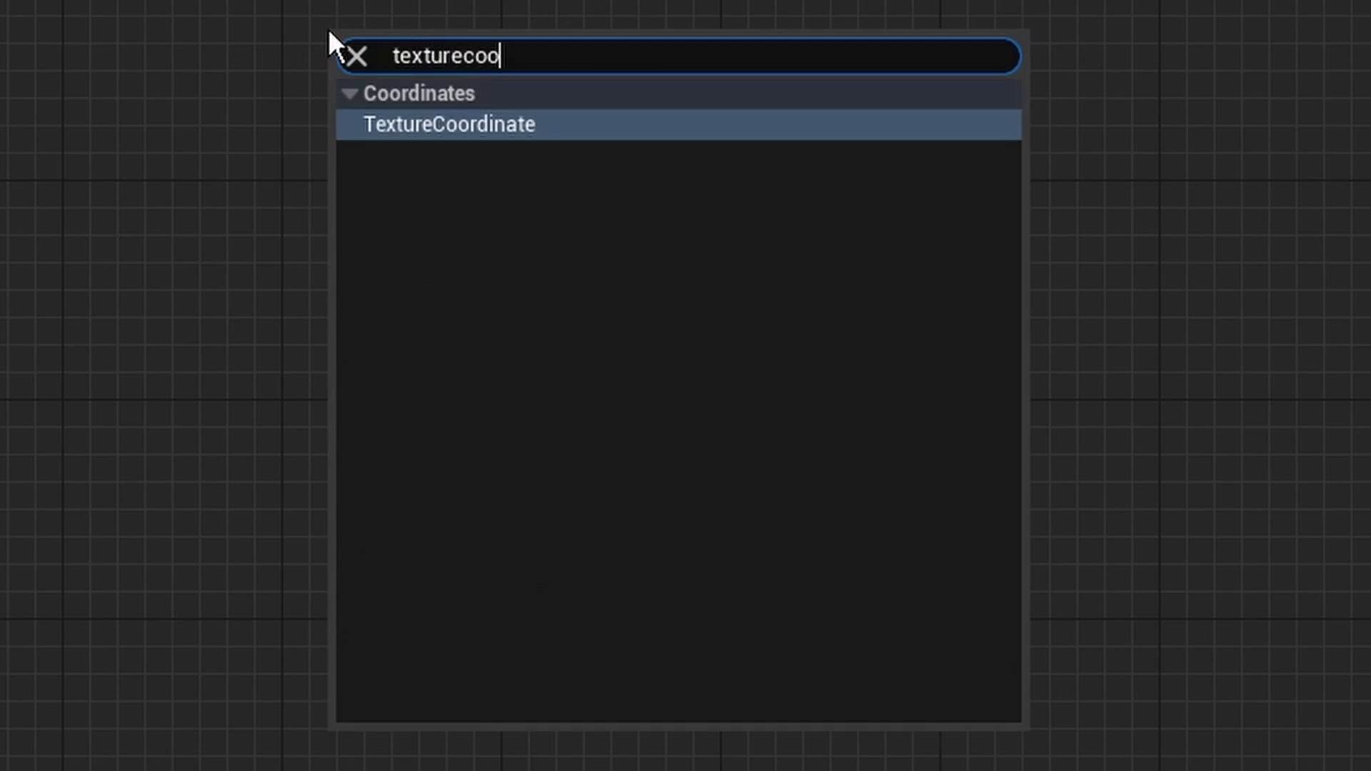
pyautogui.press('Return')
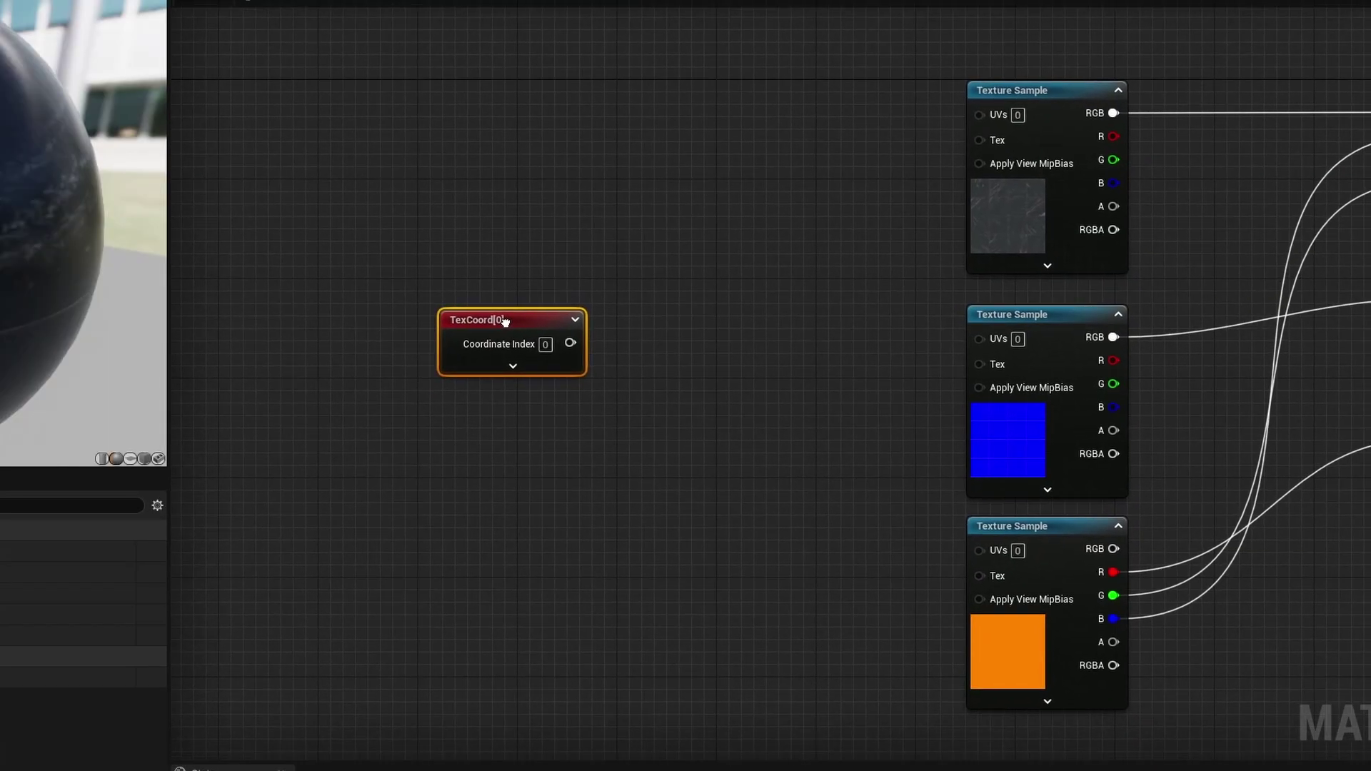
pyautogui.moveTo(474, 58); pyautogui.dragTo(430, 0)
pyautogui.moveTo(545, 343); pyautogui.dragTo(615, 447, button='right')
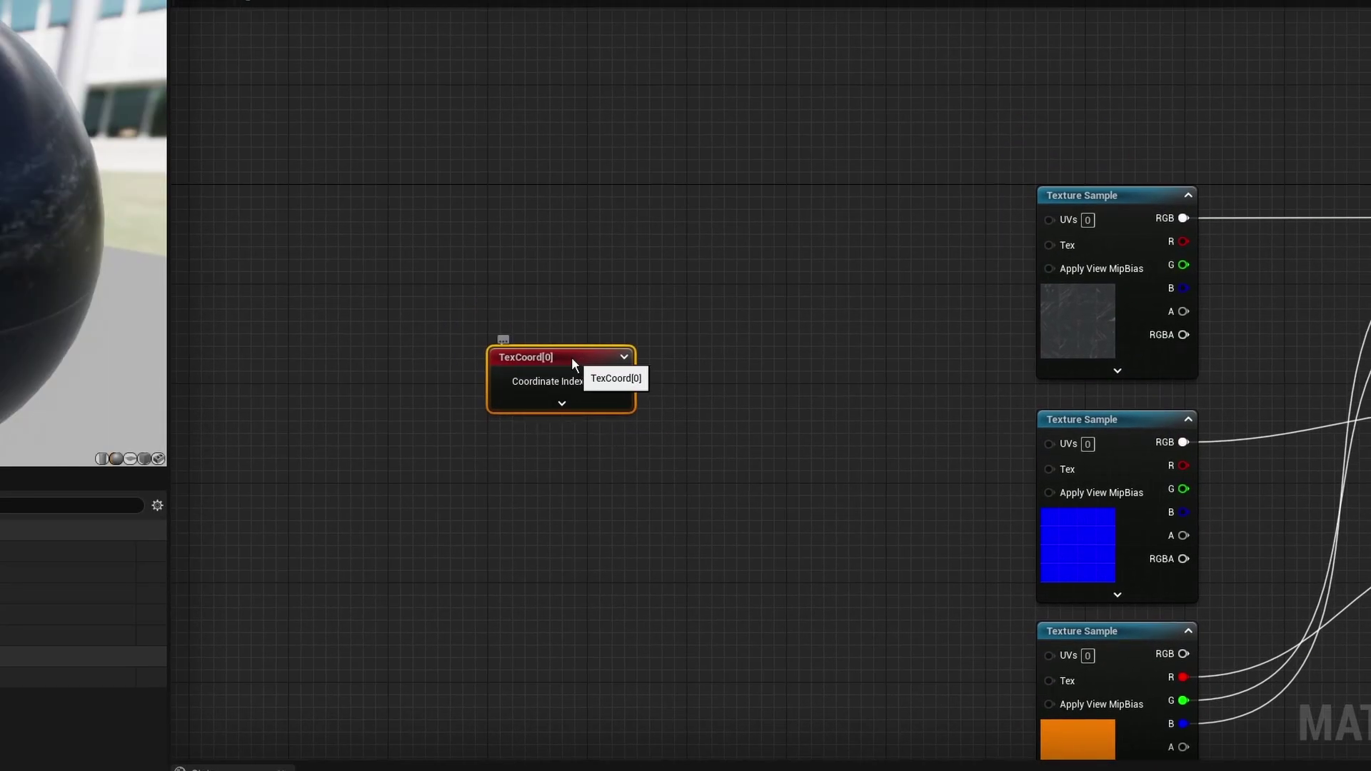
pyautogui.moveTo(572, 360); pyautogui.dragTo(536, 332)
pyautogui.moveTo(663, 453); pyautogui.dragTo(612, 465, button='right')
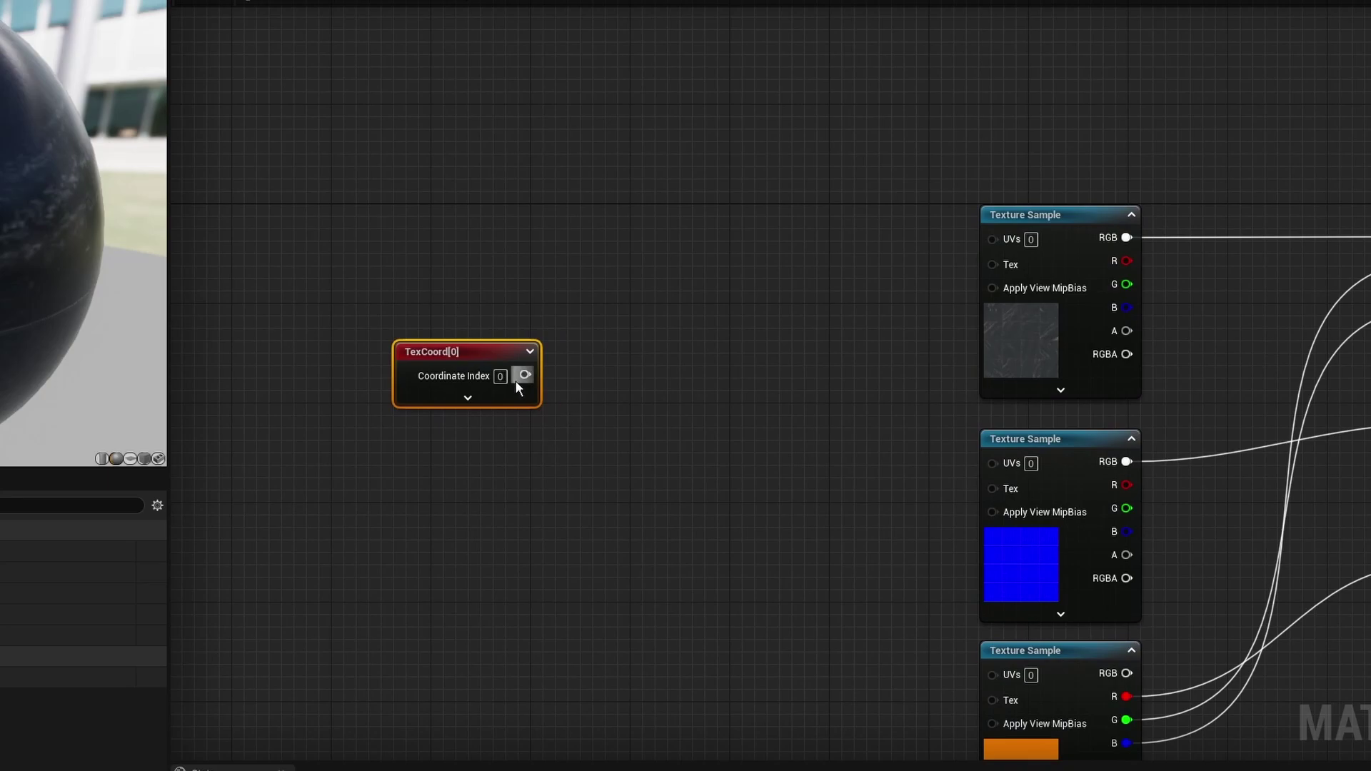
# Step: Add a Multiply node beside the TexCoord node and connect the TexCoord output to its A input
pyautogui.moveTo(525, 375); pyautogui.dragTo(656, 387)
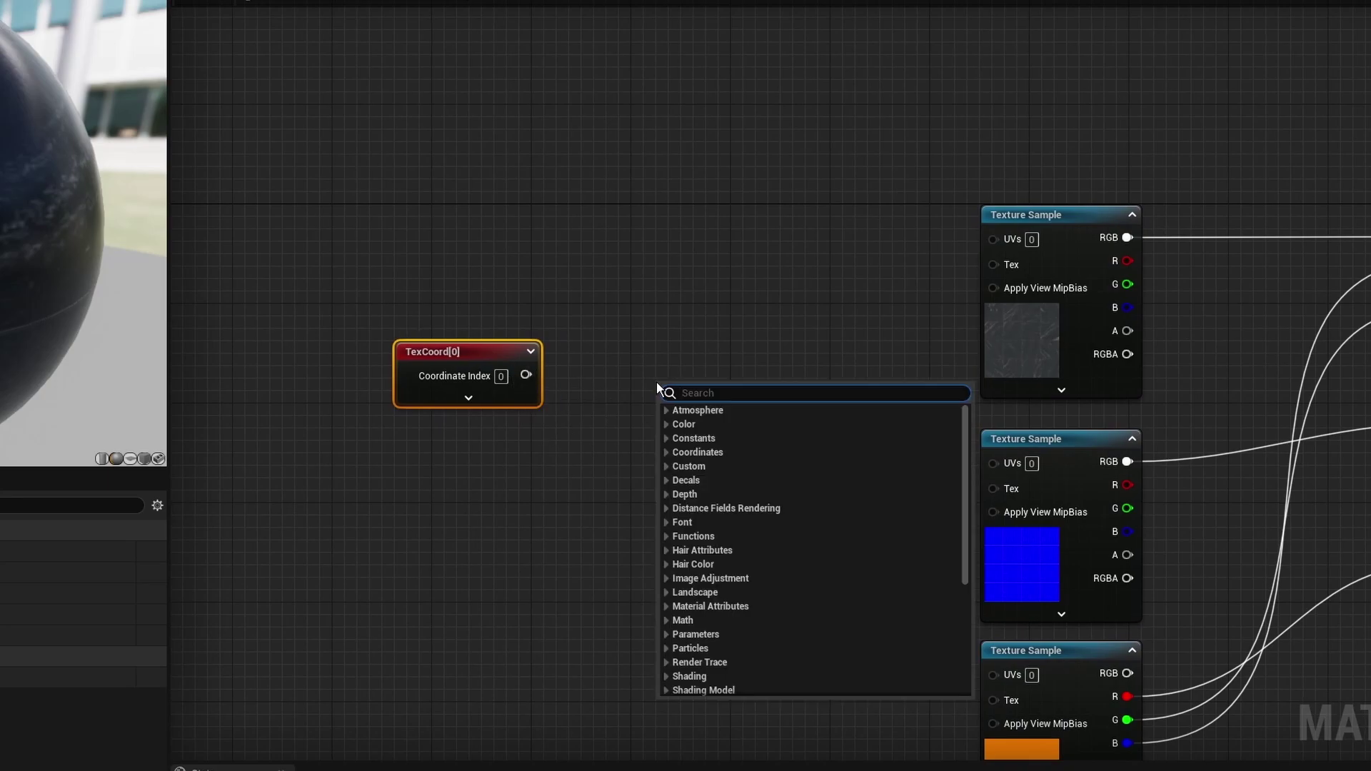
pyautogui.write('multi')
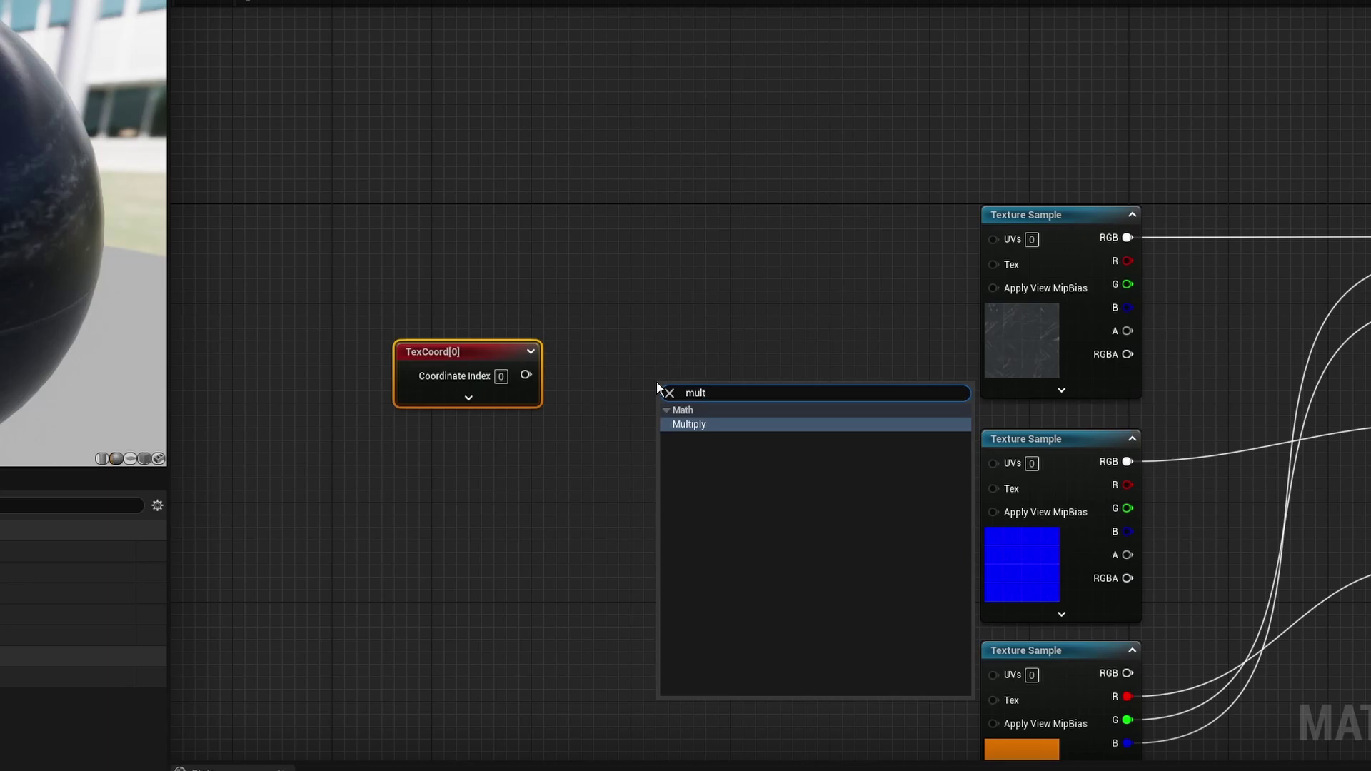
pyautogui.press('BackSpace')
pyautogui.press('BackSpace')
pyautogui.press('BackSpace')
pyautogui.press('BackSpace')
pyautogui.press('BackSpace')
pyautogui.write('*')
pyautogui.press('Return')
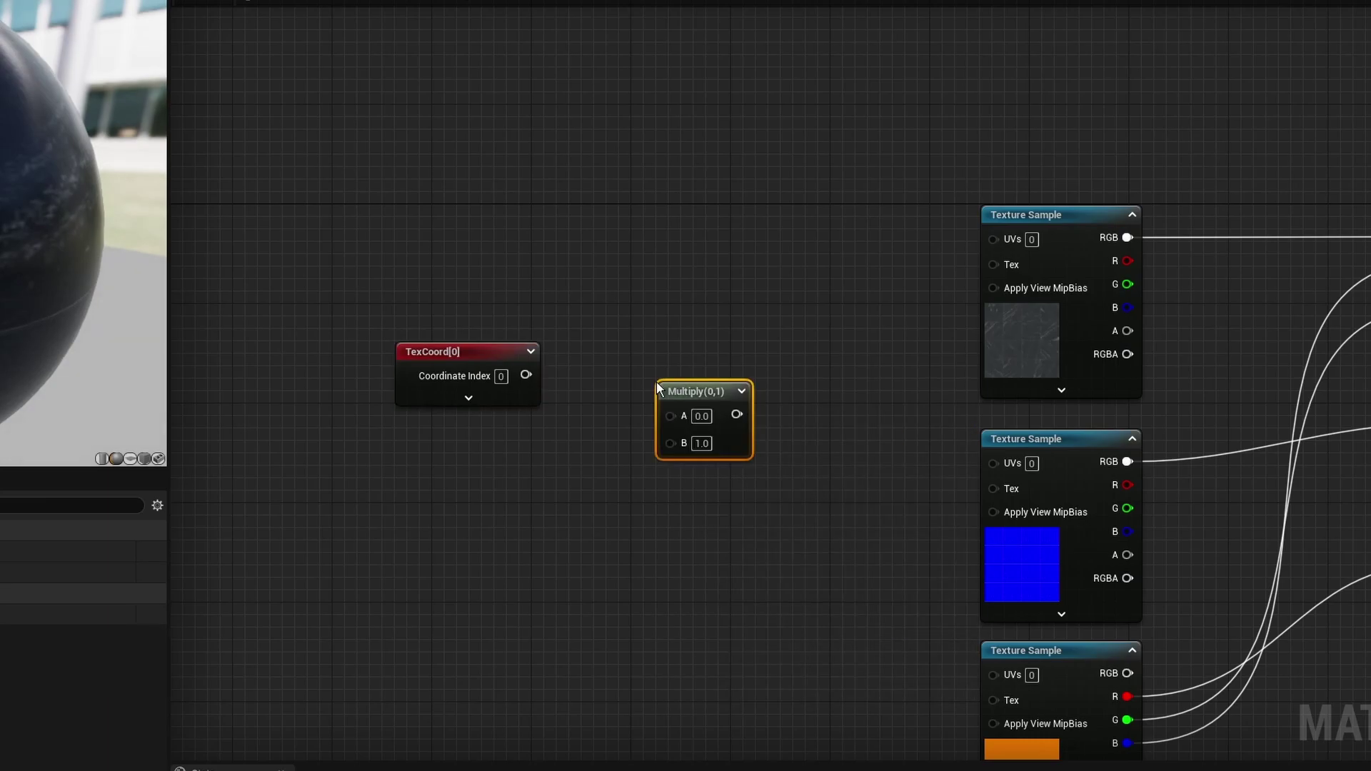
pyautogui.moveTo(700, 391); pyautogui.dragTo(670, 354)
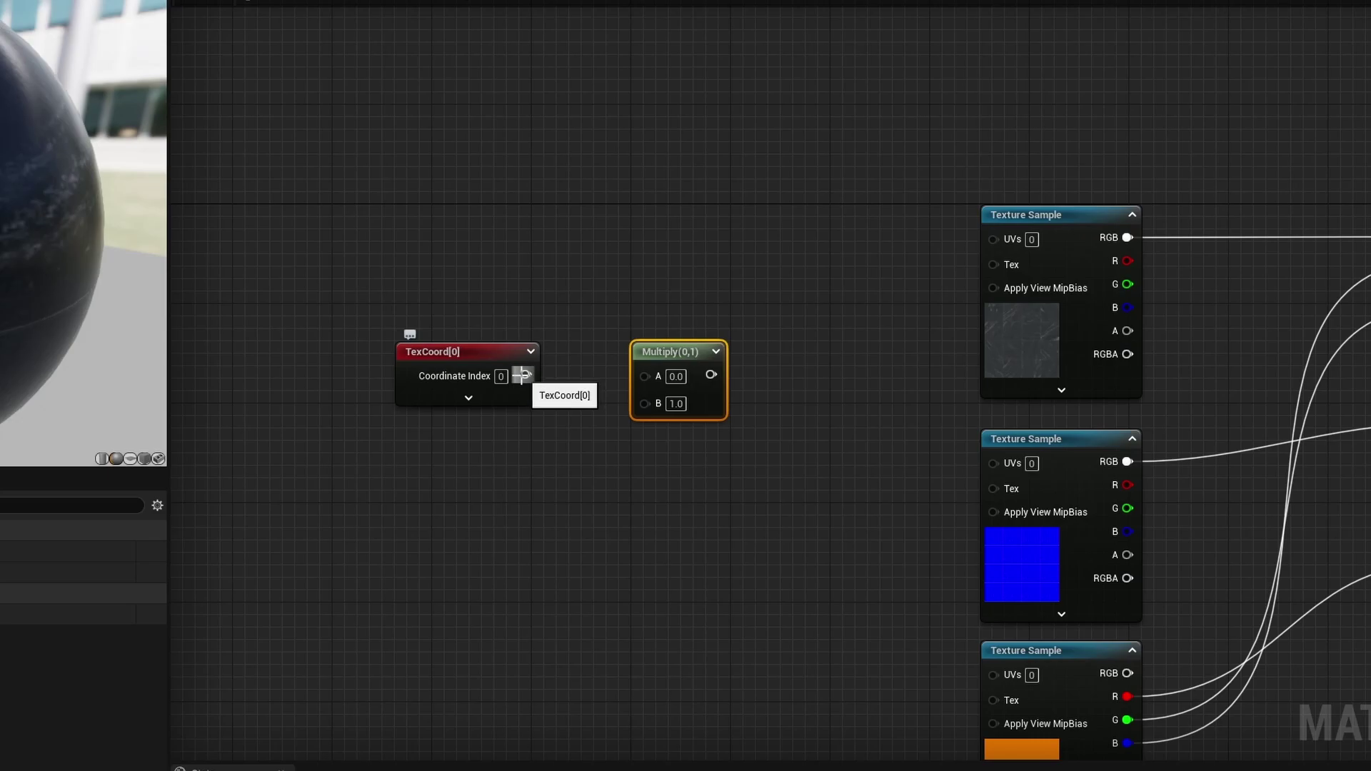
pyautogui.moveTo(526, 375); pyautogui.dragTo(640, 376)
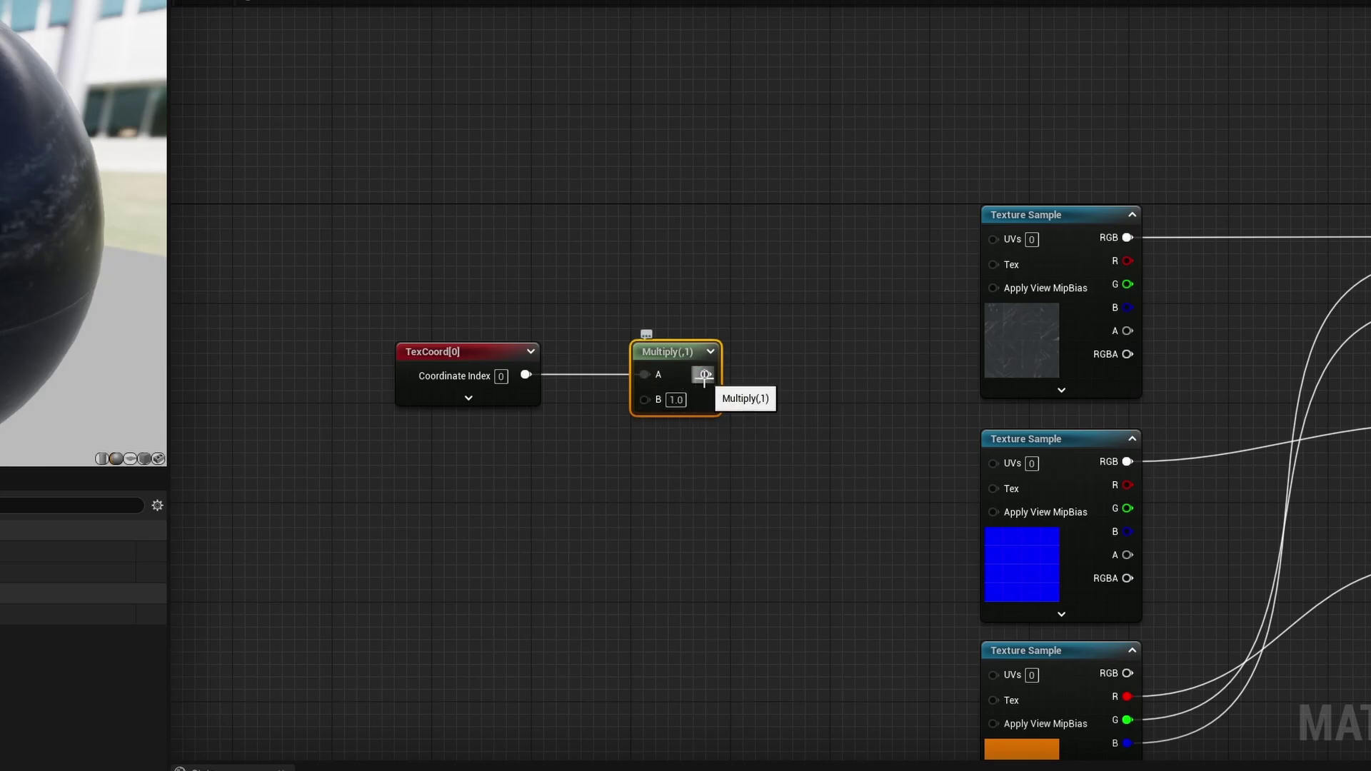
# Step: Connect the Multiply output to the UVs input of all three Texture Sample nodes
pyautogui.moveTo(704, 377); pyautogui.dragTo(989, 237)
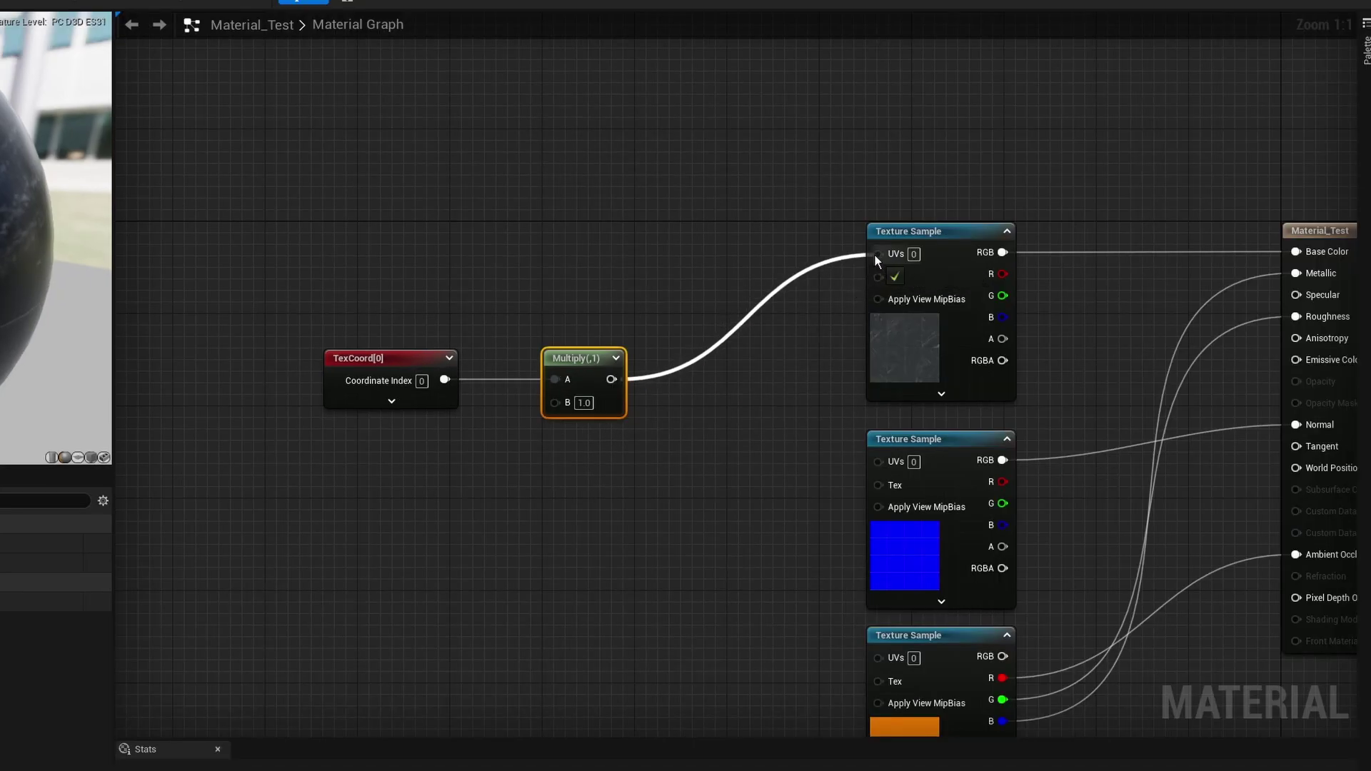
pyautogui.moveTo(874, 252); pyautogui.dragTo(874, 253)
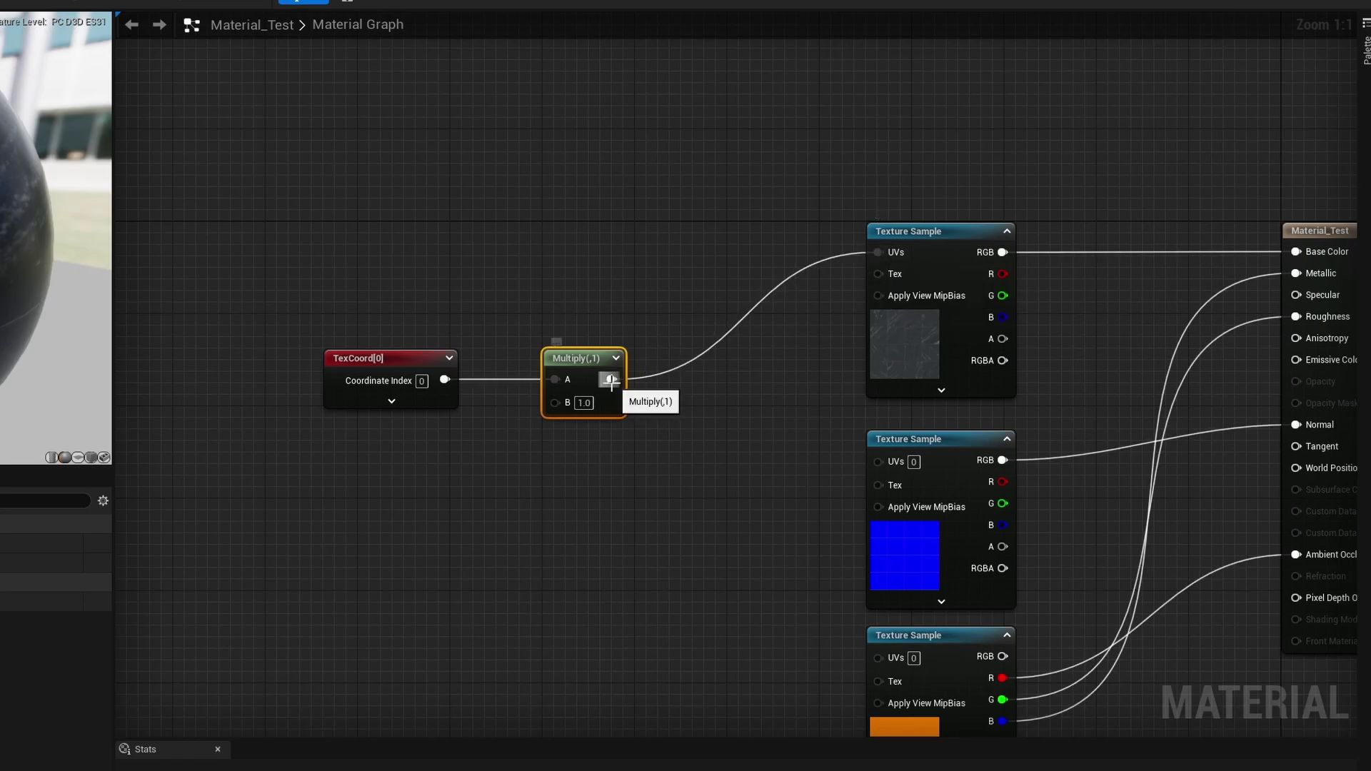
pyautogui.moveTo(611, 379); pyautogui.dragTo(877, 465)
pyautogui.moveTo(827, 537); pyautogui.dragTo(737, 393, button='right')
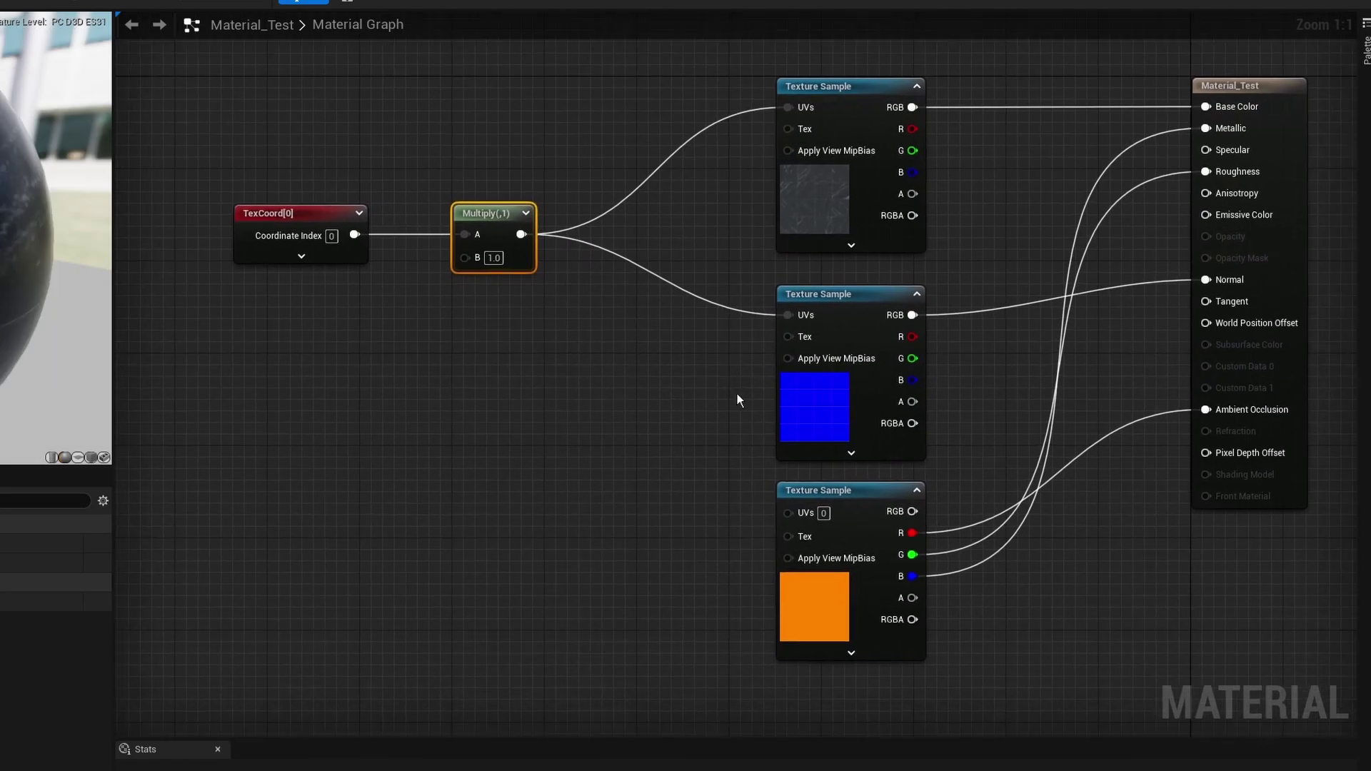
pyautogui.moveTo(522, 235); pyautogui.dragTo(787, 512)
pyautogui.moveTo(625, 545); pyautogui.dragTo(674, 613, button='right')
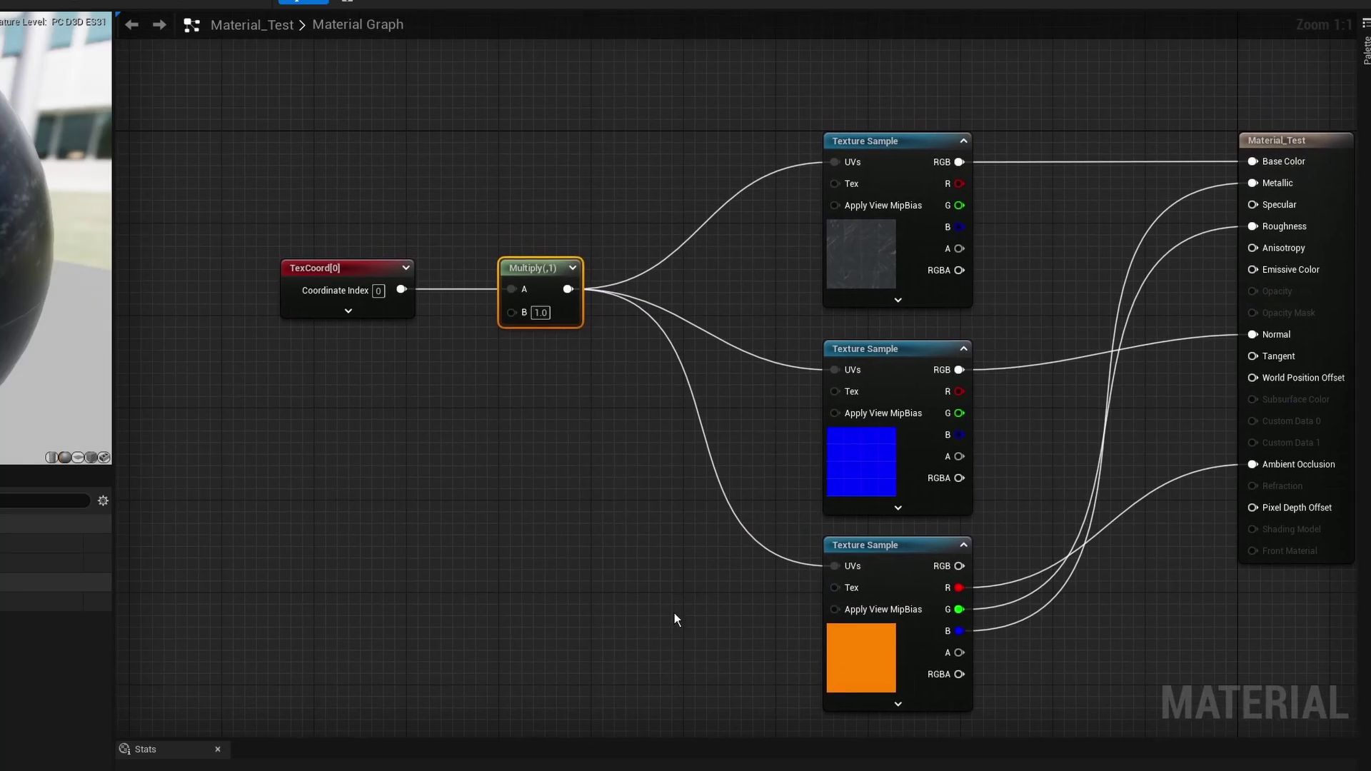
# Step: Set the Multiply node's B value to 10 and save the material
pyautogui.click(543, 313)
pyautogui.write('10')
pyautogui.press('Return')
pyautogui.click(353, 322)
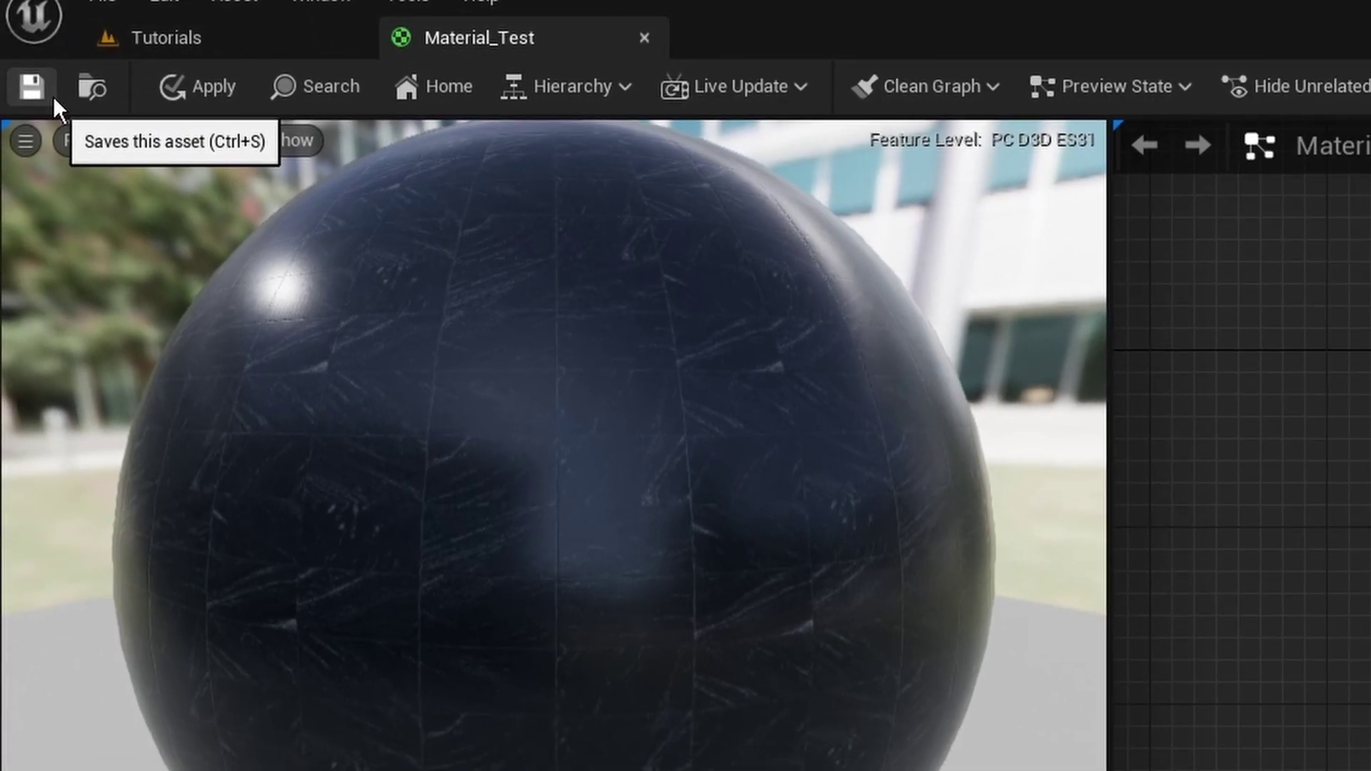
pyautogui.click(45, 80)
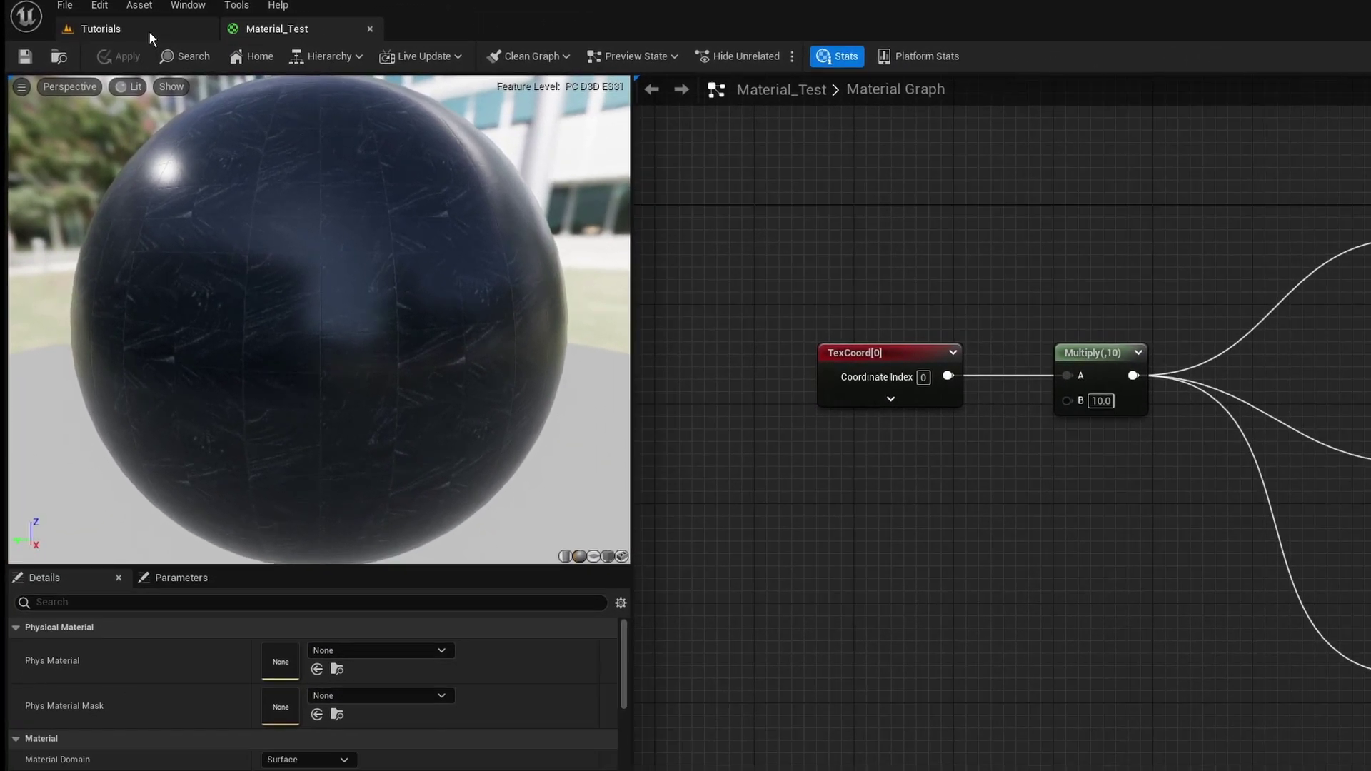
# Step: Check the texture tiling on the slab in the Tutorials level and return to the Material_Test graph
pyautogui.click(135, 33)
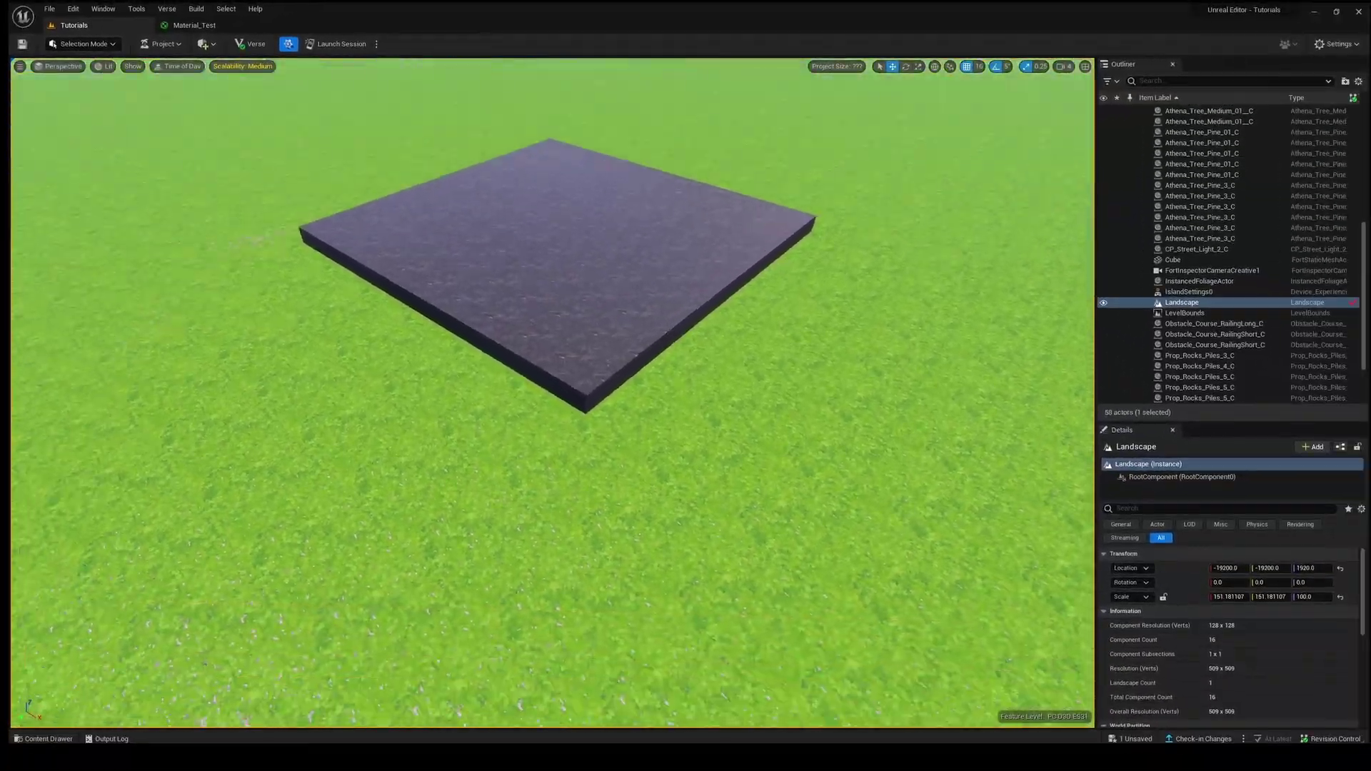
pyautogui.moveTo(552, 392); pyautogui.dragTo(575, 274, button='right')
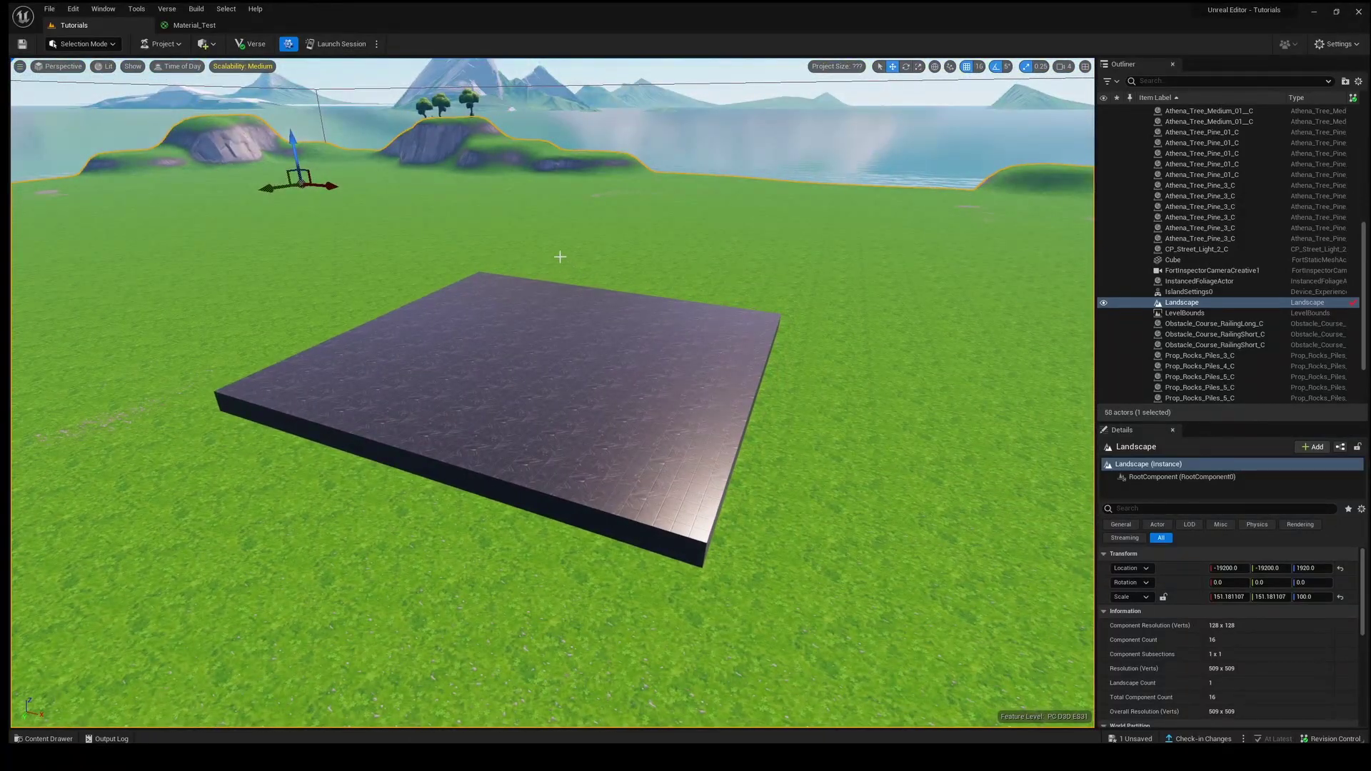
pyautogui.click(203, 25)
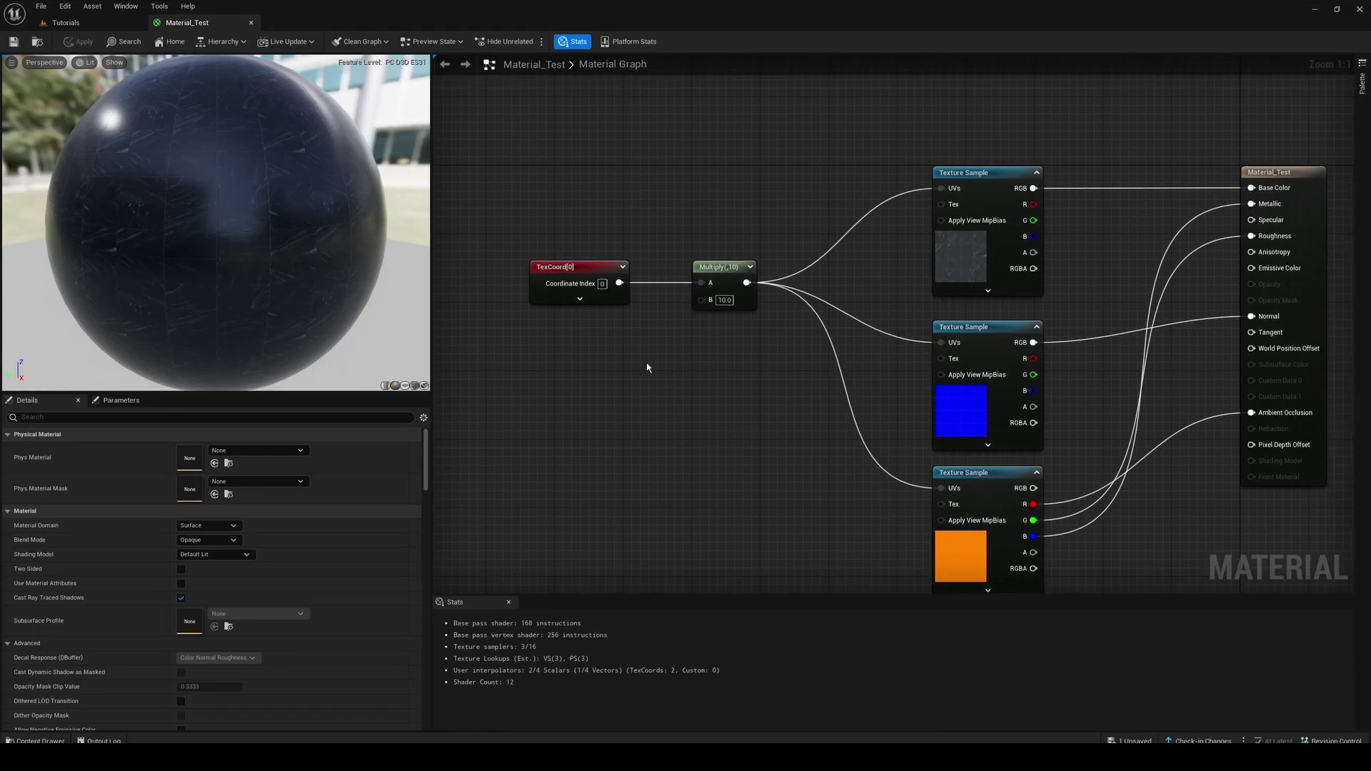
# Step: Set the Multiply node's B value to 100 and save the material
pyautogui.moveTo(633, 214); pyautogui.dragTo(612, 202, button='right')
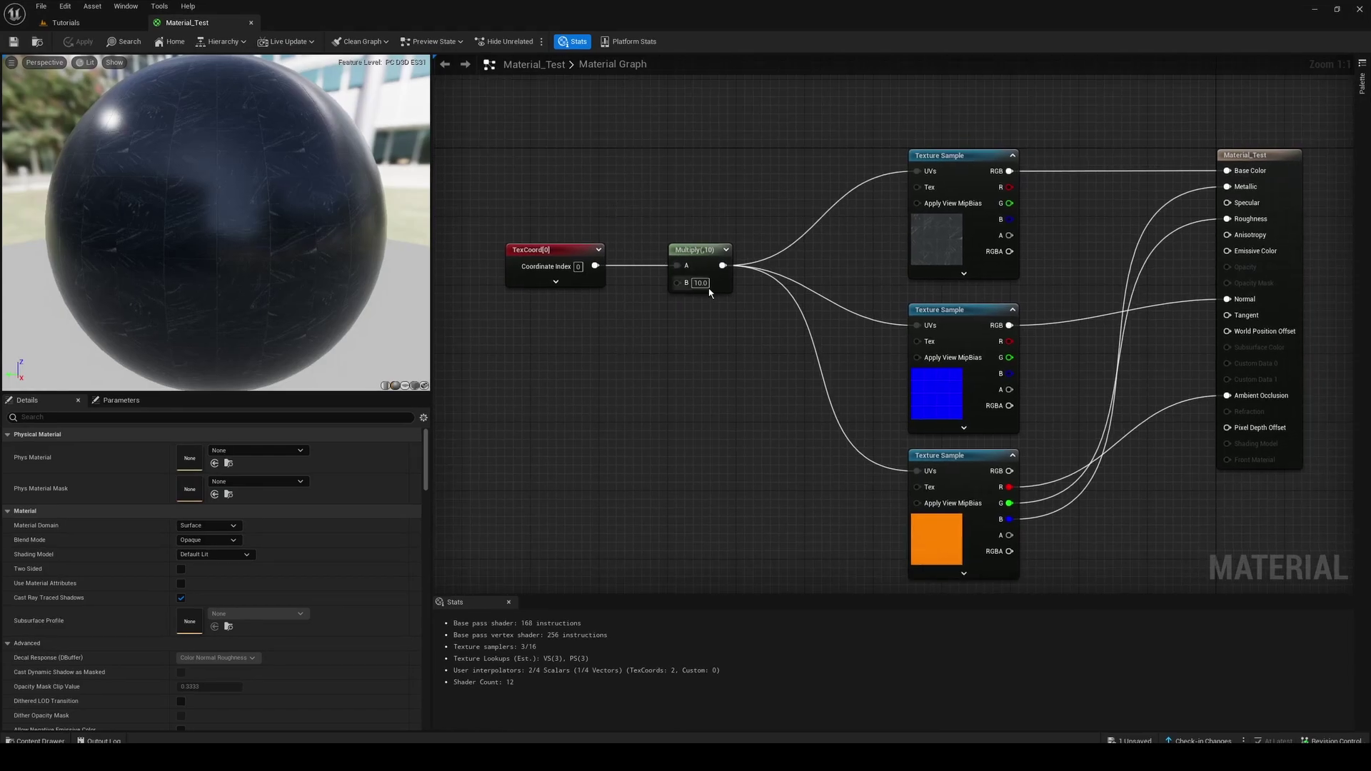
pyautogui.click(709, 282)
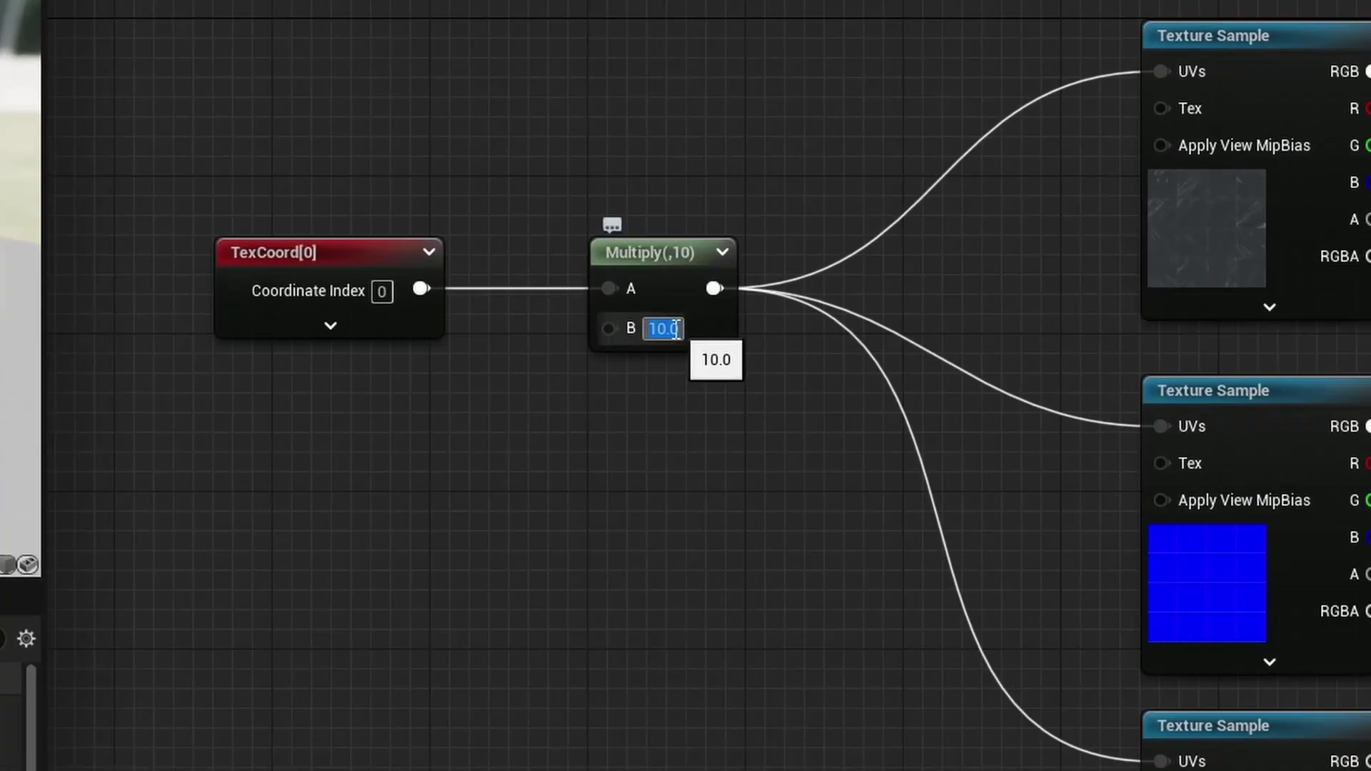
pyautogui.write('100')
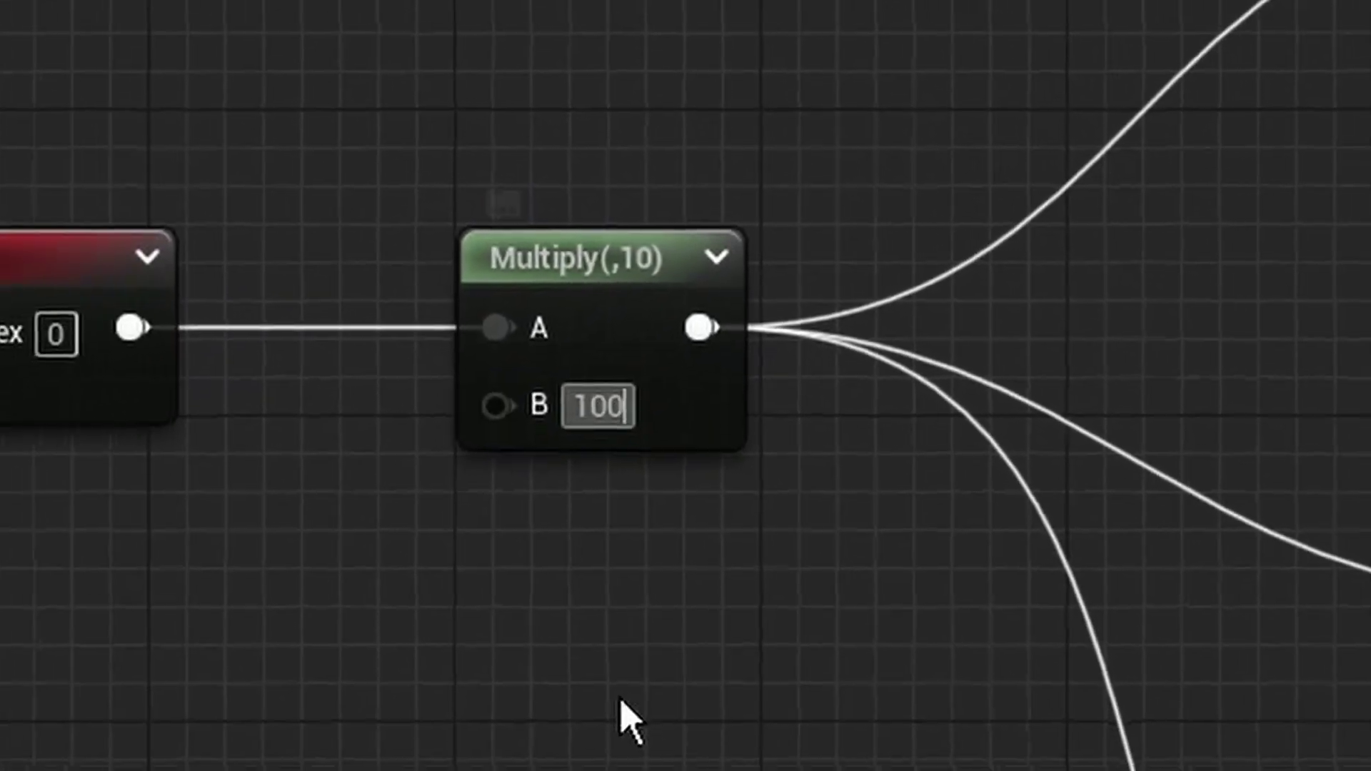
pyautogui.press('Return')
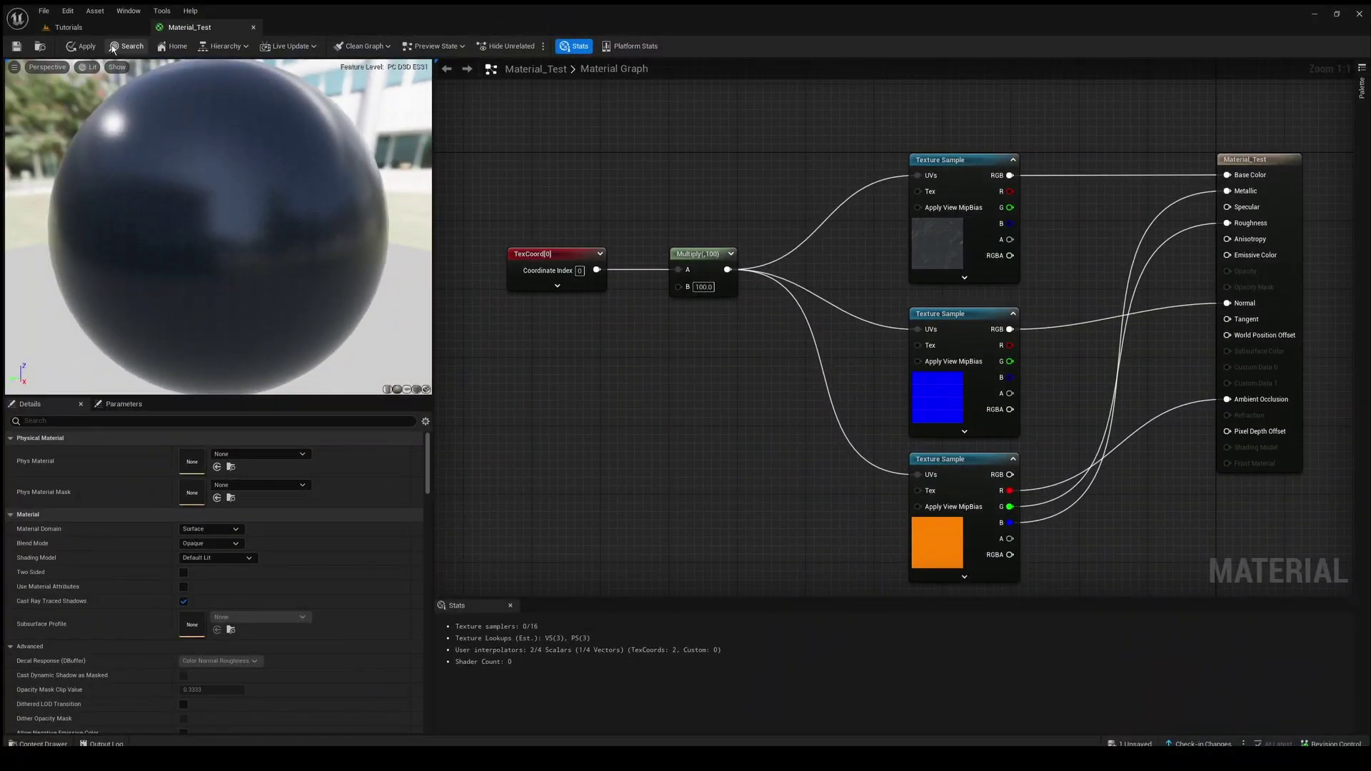
pyautogui.click(93, 27)
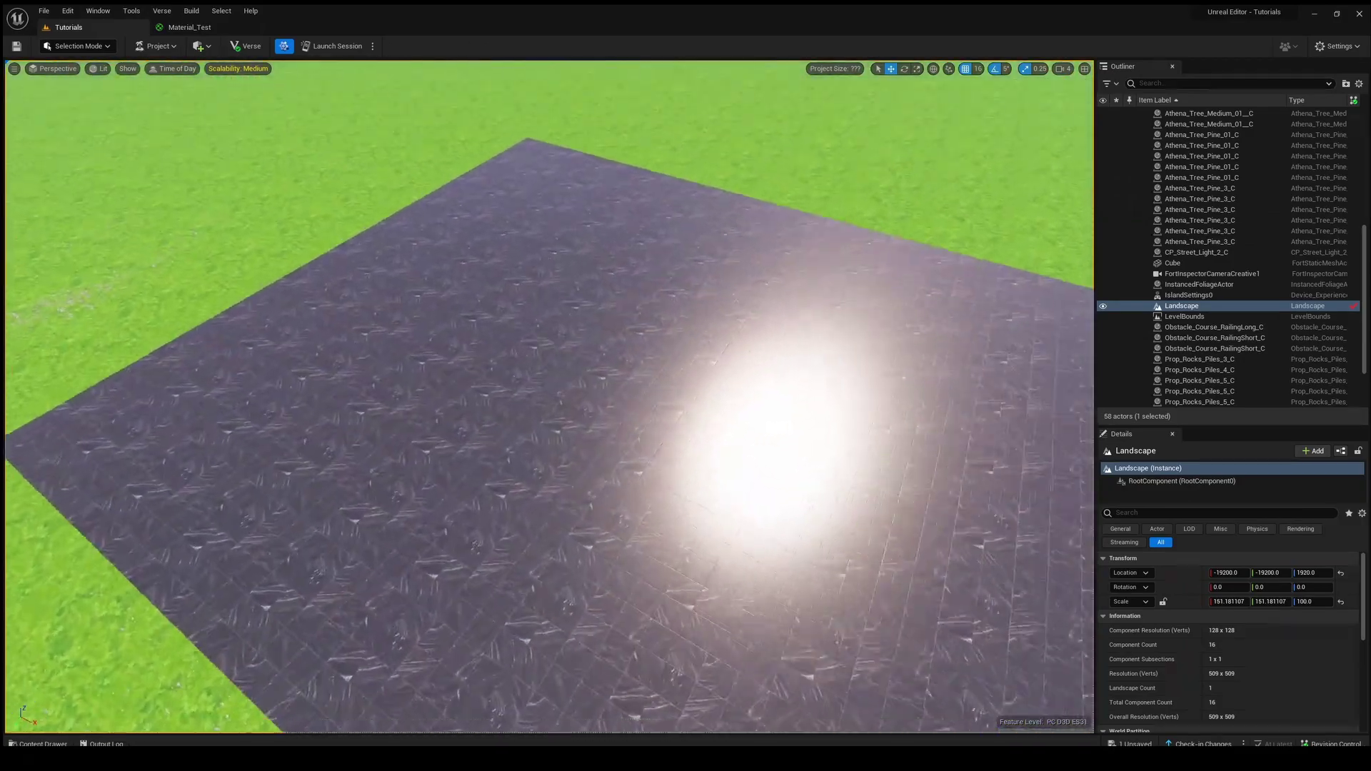
pyautogui.moveTo(580, 311)
pyautogui.mouseDown(button='right')
pyautogui.moveTo(457, 311)
pyautogui.moveTo(607, 321)
pyautogui.moveTo(571, 321)
pyautogui.moveTo(580, 311)
pyautogui.mouseUp(button='right')
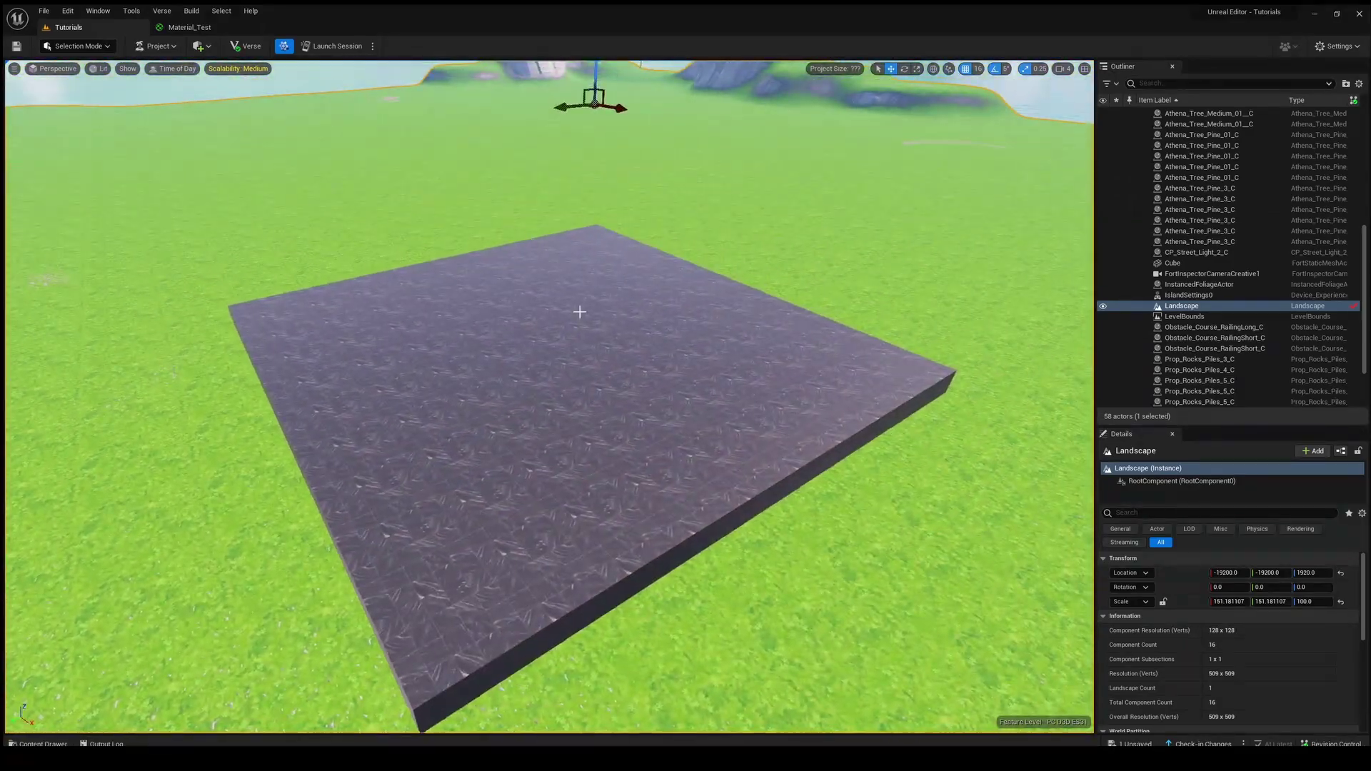
pyautogui.click(187, 27)
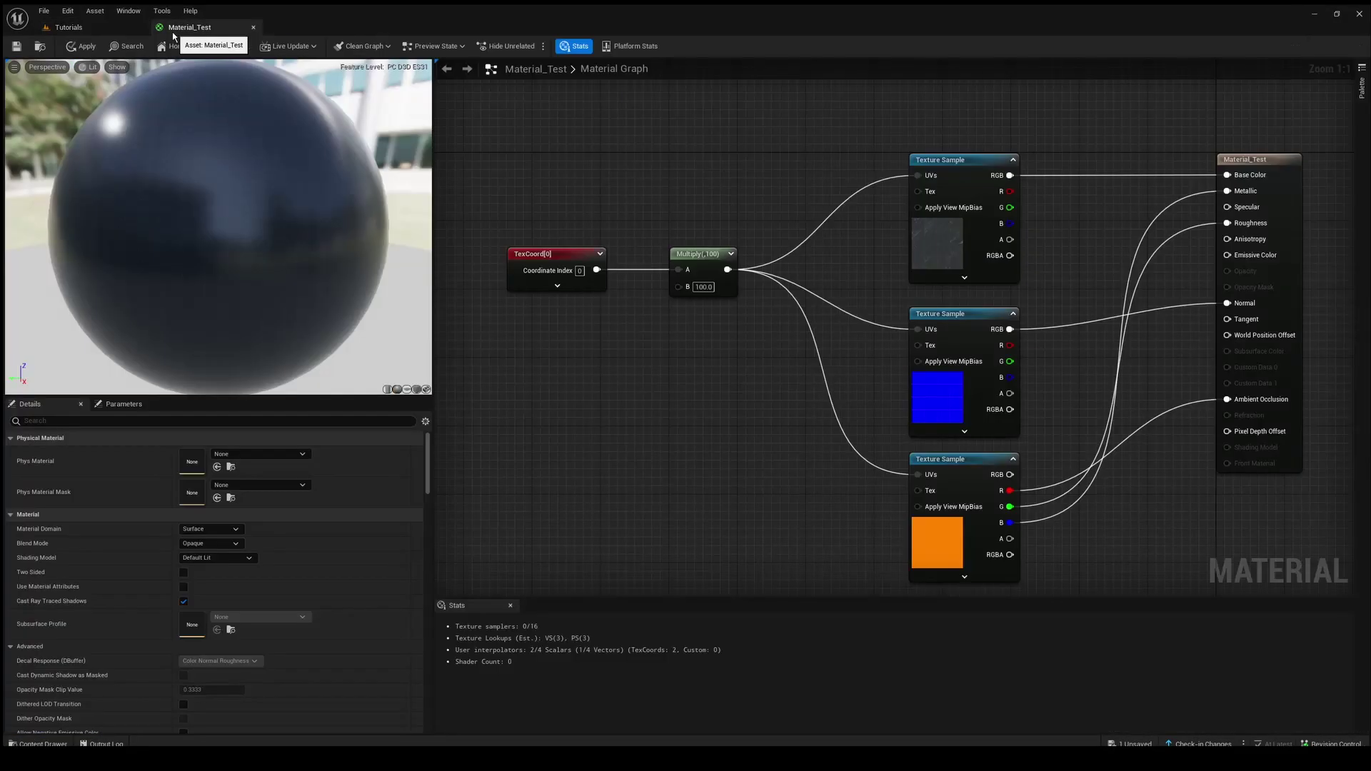
pyautogui.click(16, 46)
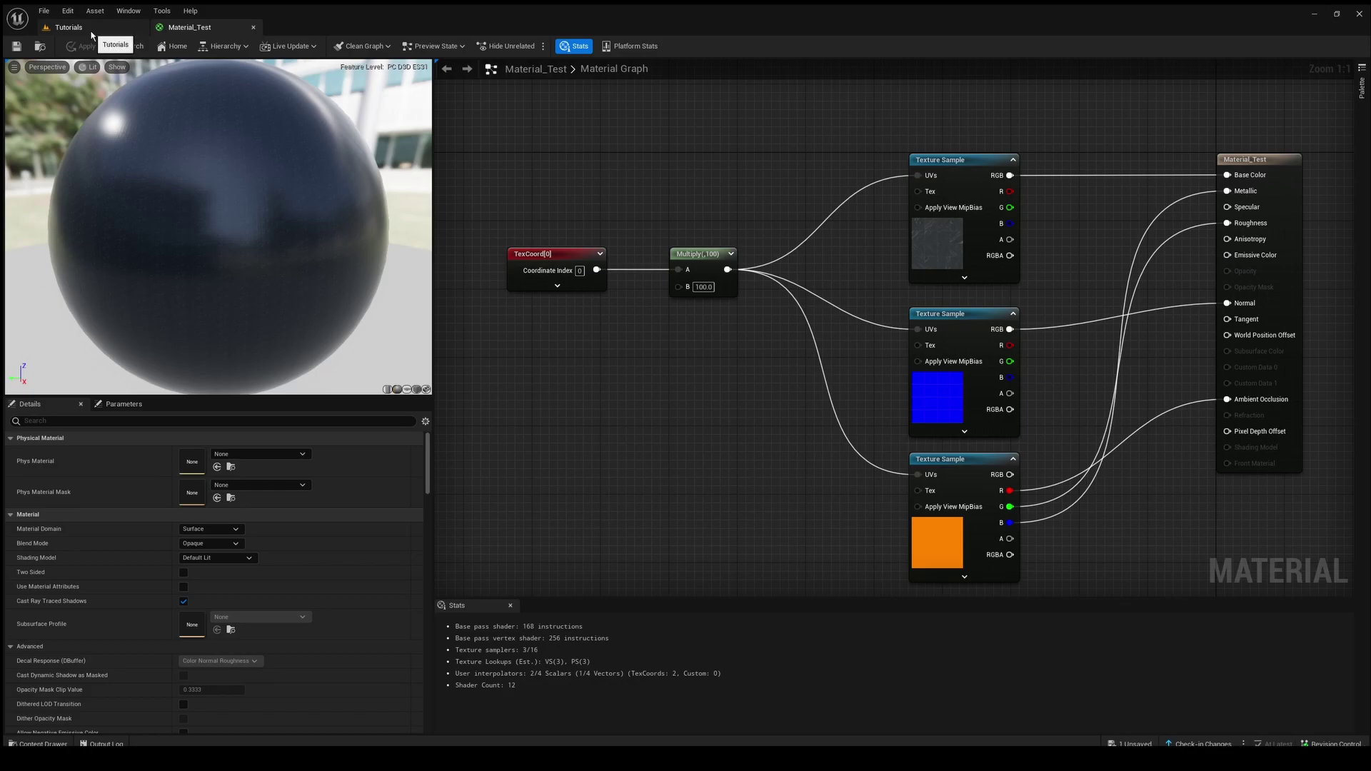
# Step: Inspect the slab with the saved tiling of 100 in the level and go back to the material graph
pyautogui.click(70, 27)
pyautogui.moveTo(548, 397); pyautogui.dragTo(548, 289, button='right')
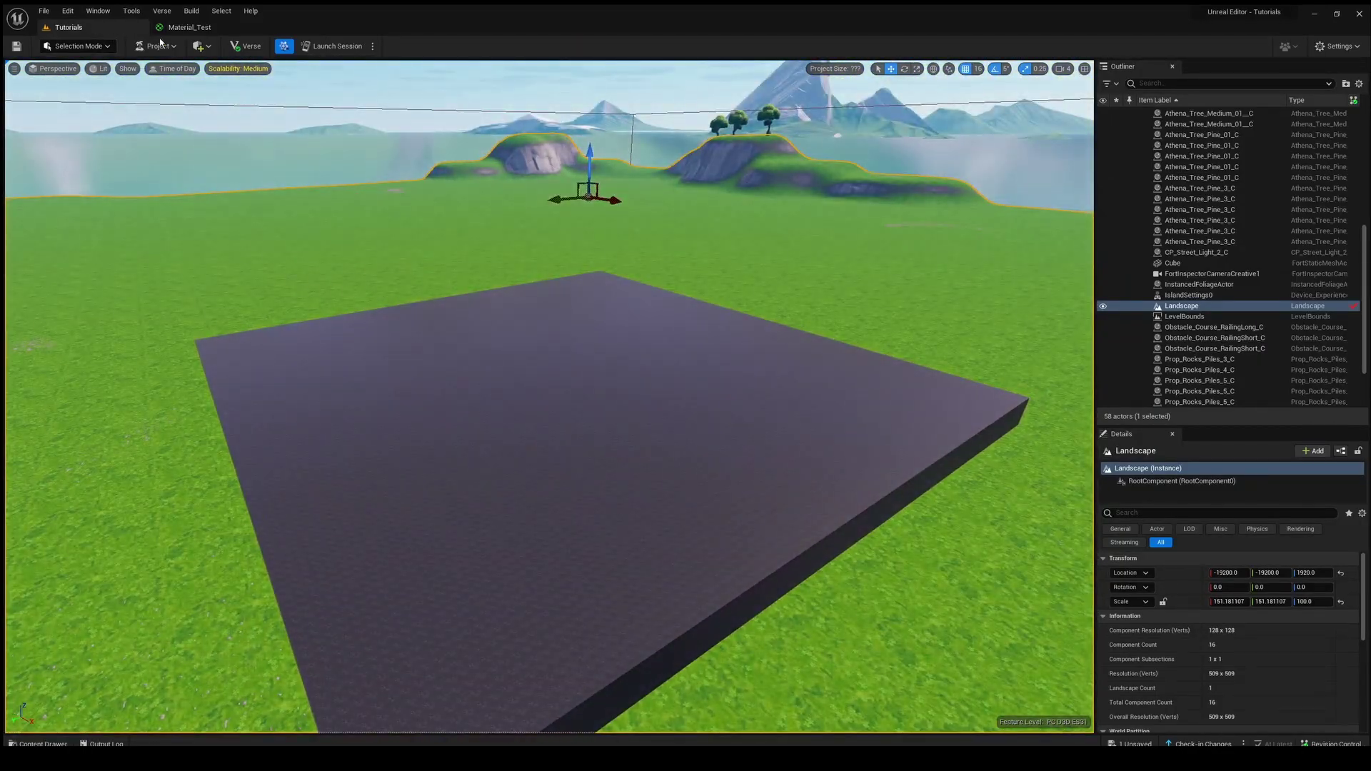
pyautogui.click(189, 27)
pyautogui.moveTo(588, 377); pyautogui.dragTo(658, 367, button='right')
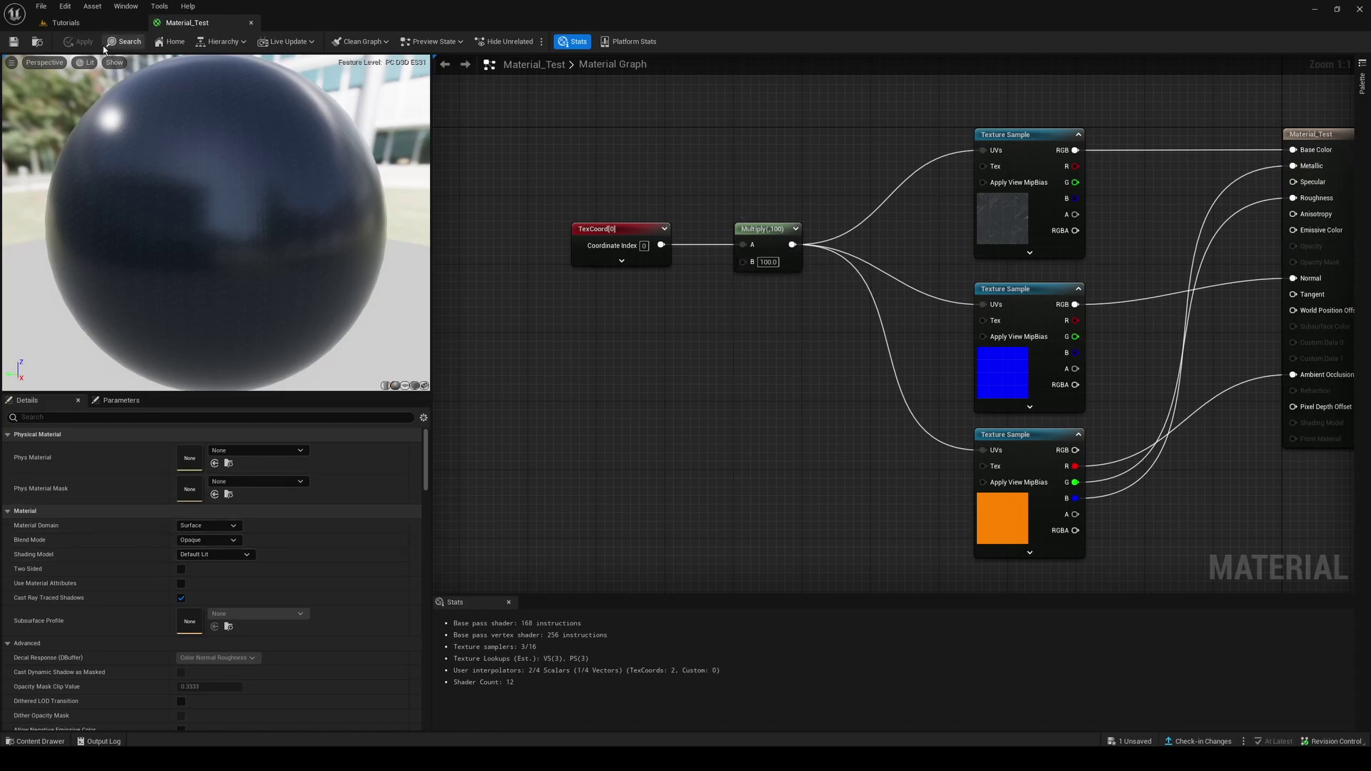
# Step: Lock the cube's scale proportions in the Tutorials level and scale it up to about 23.62 × 23.62 × 1.09
pyautogui.click(66, 22)
pyautogui.click(696, 438)
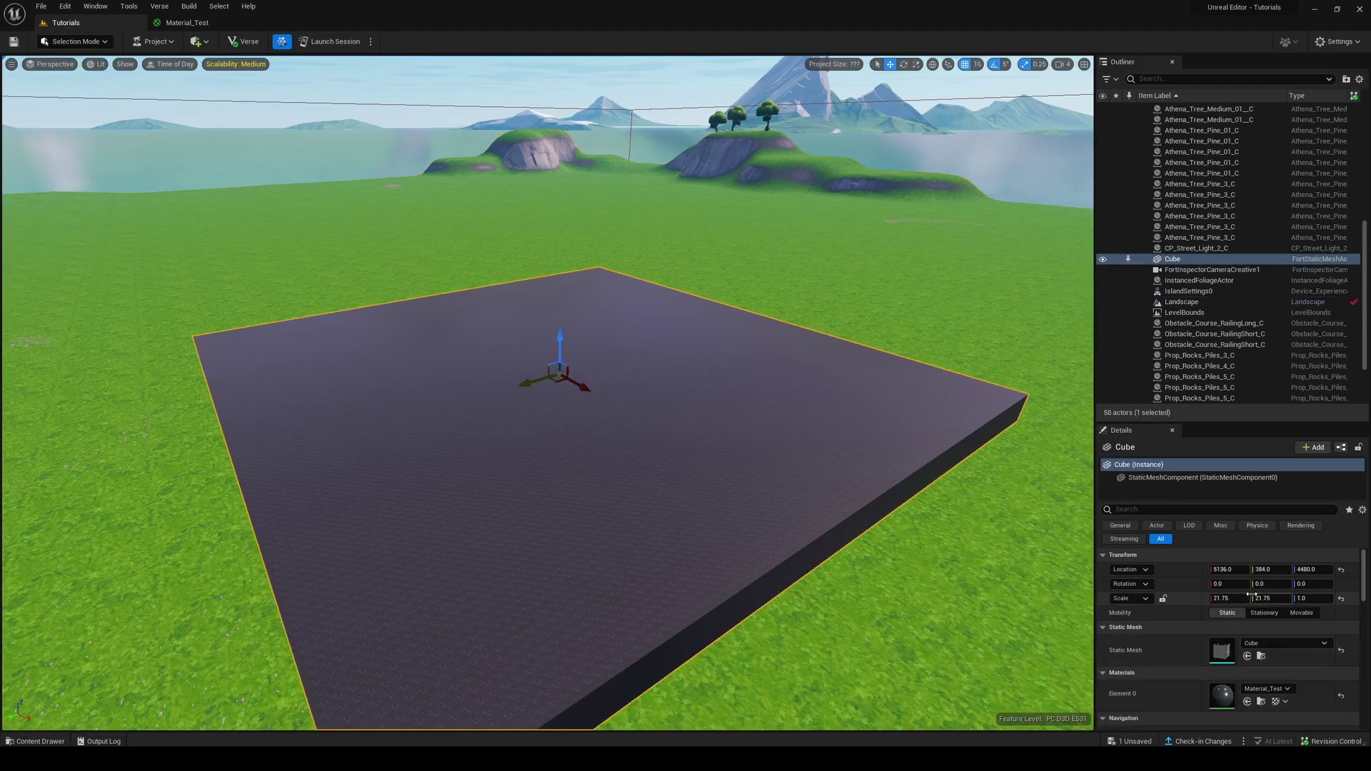
pyautogui.click(1163, 598)
pyautogui.moveTo(1228, 598)
pyautogui.mouseDown()
pyautogui.moveTo(1257, 598)
pyautogui.moveTo(1225, 600)
pyautogui.mouseUp()
# Step: Add a Constant node below TexCoord in the Material_Test graph and connect it to the Multiply node's B input
pyautogui.click(187, 22)
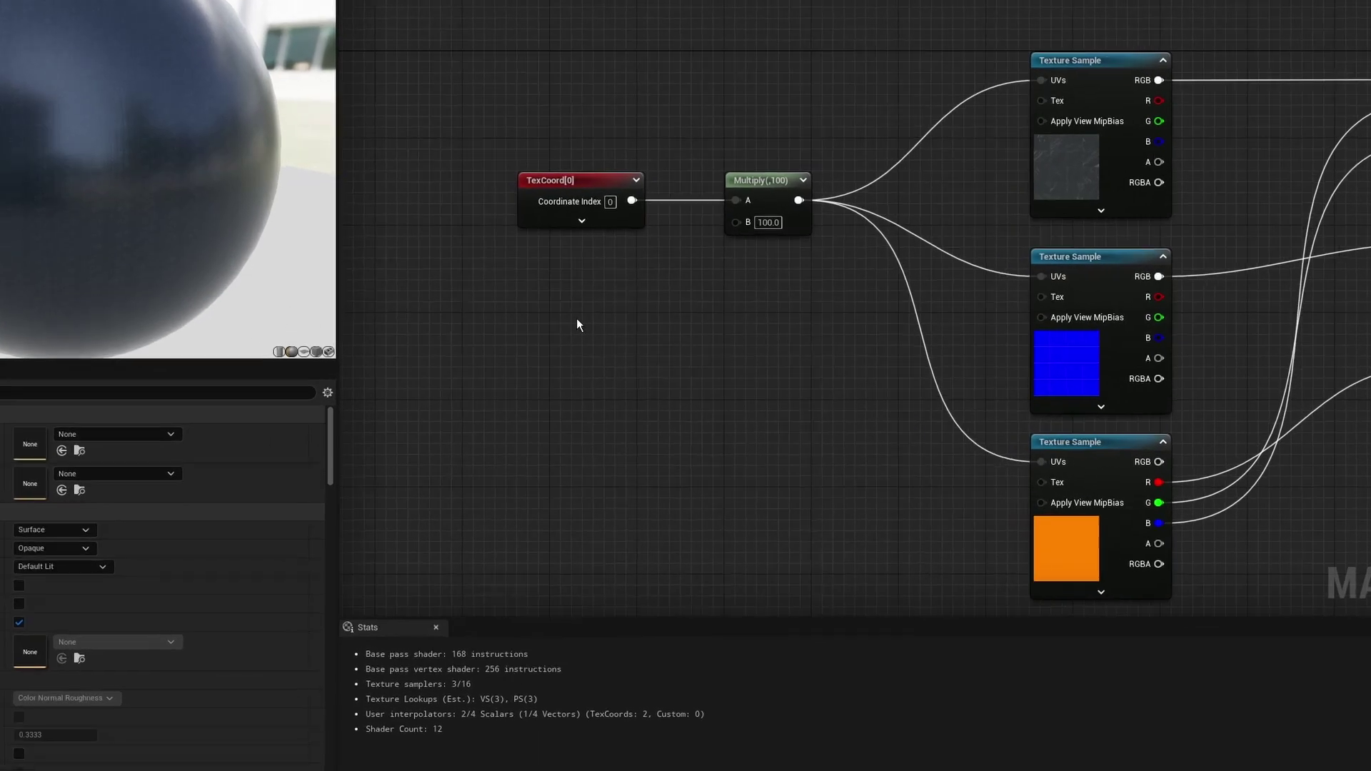
pyautogui.rightClick(619, 361)
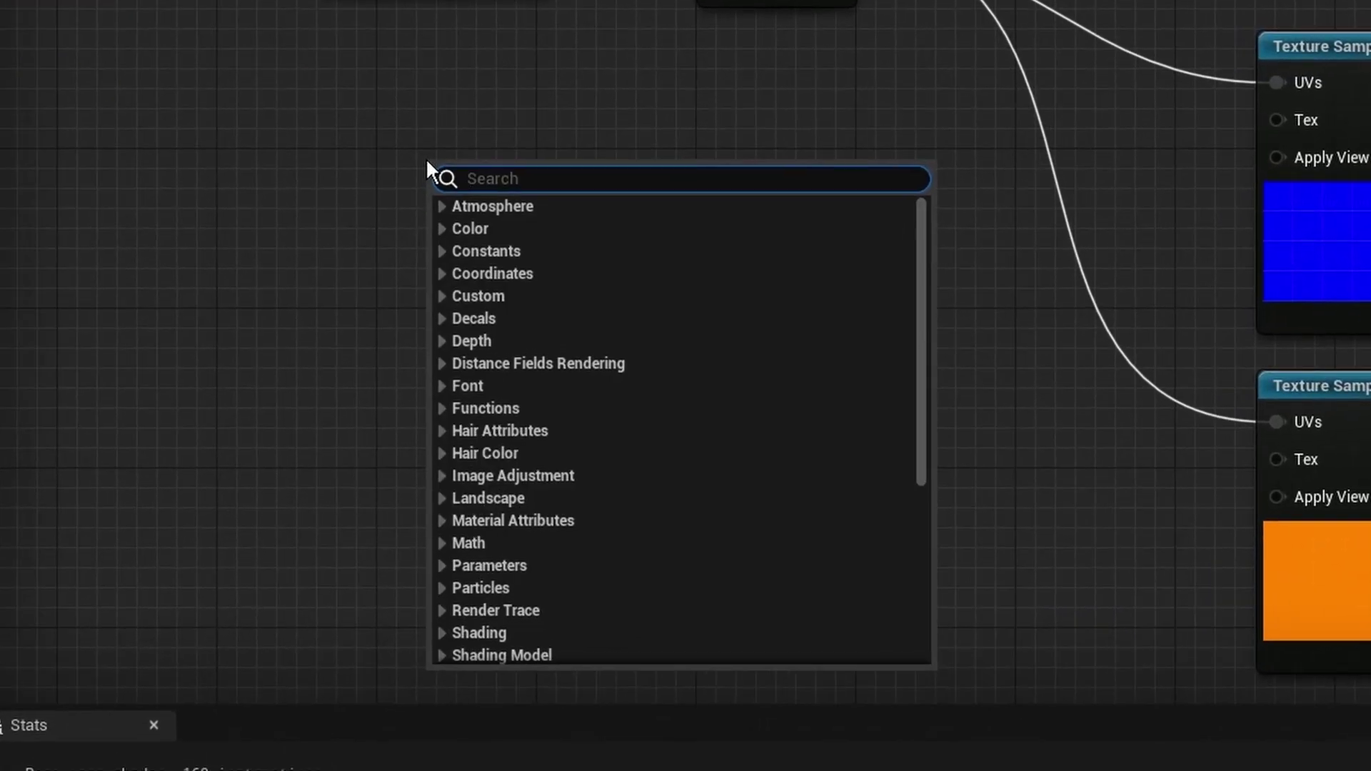
pyautogui.write('consta')
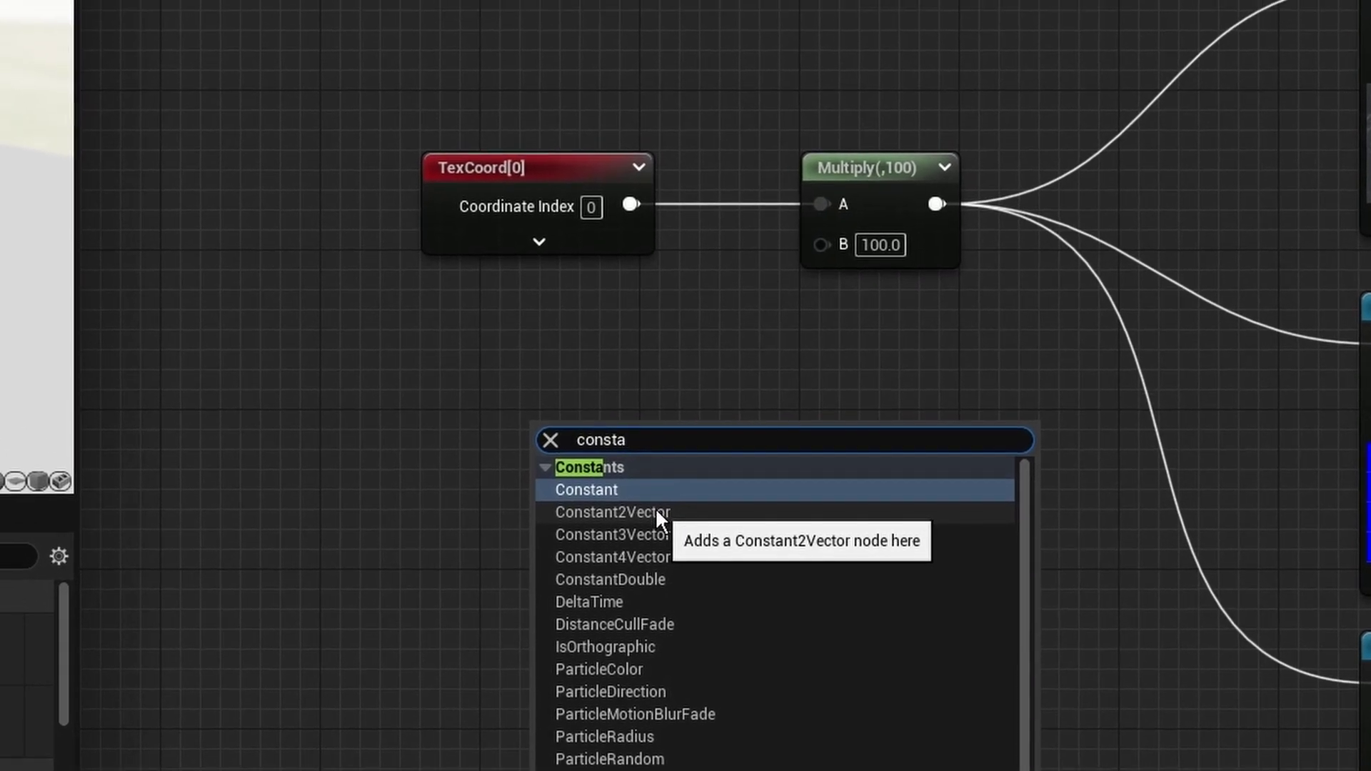
pyautogui.click(644, 491)
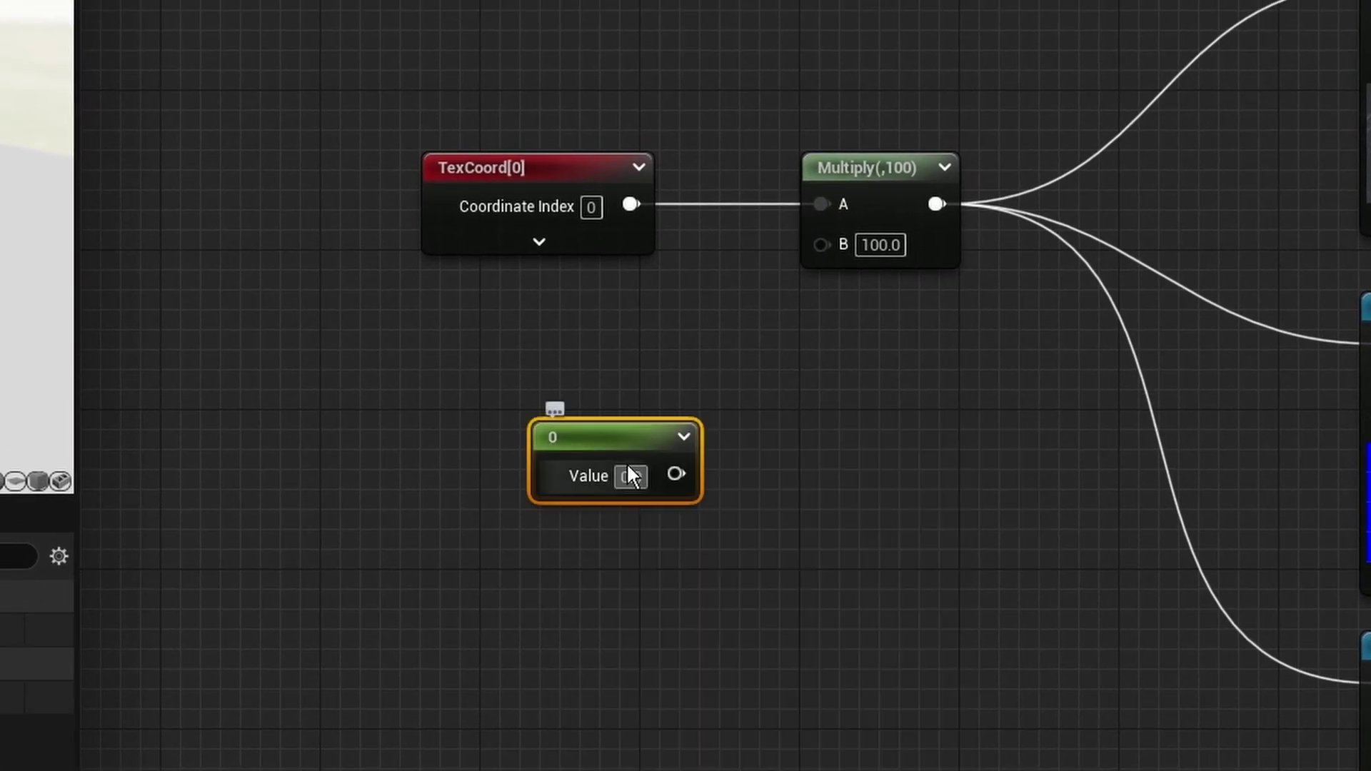
pyautogui.moveTo(627, 461); pyautogui.dragTo(503, 421)
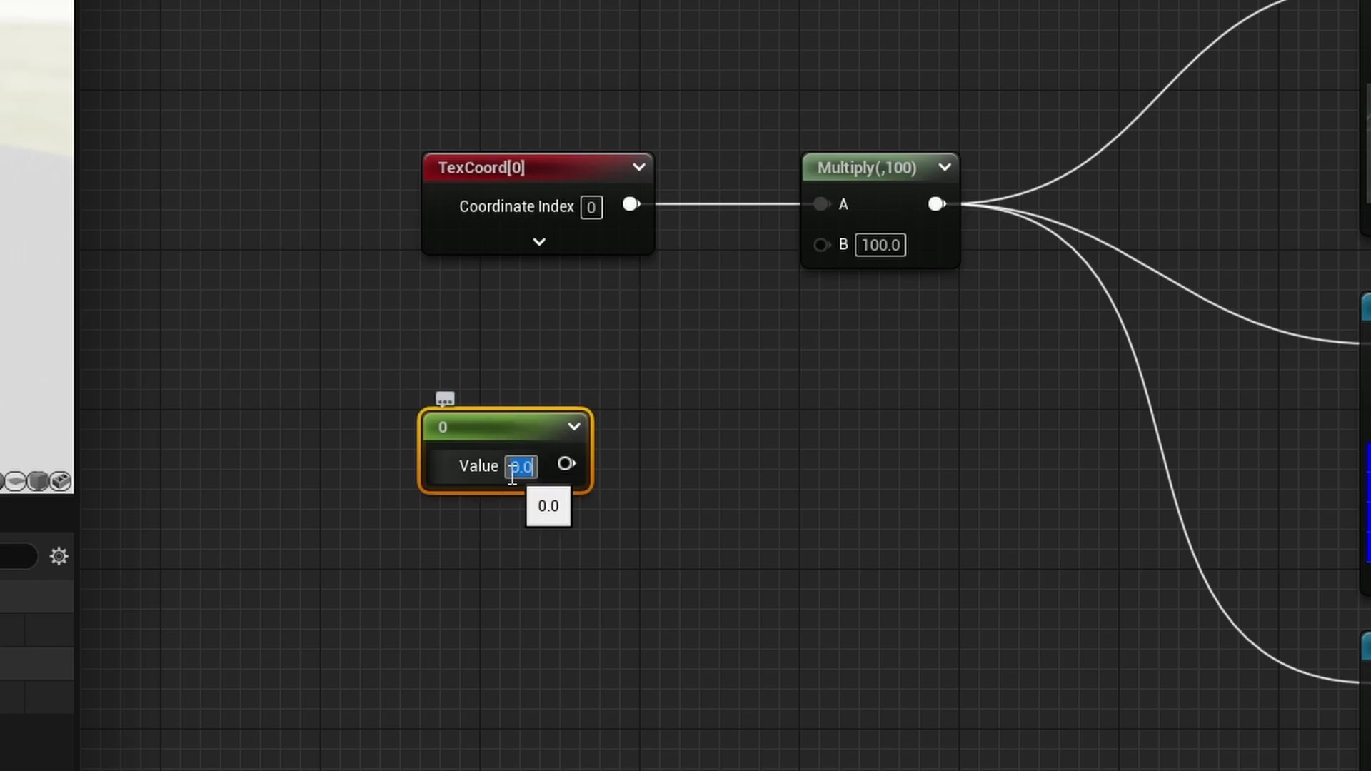
pyautogui.moveTo(567, 465); pyautogui.dragTo(820, 243)
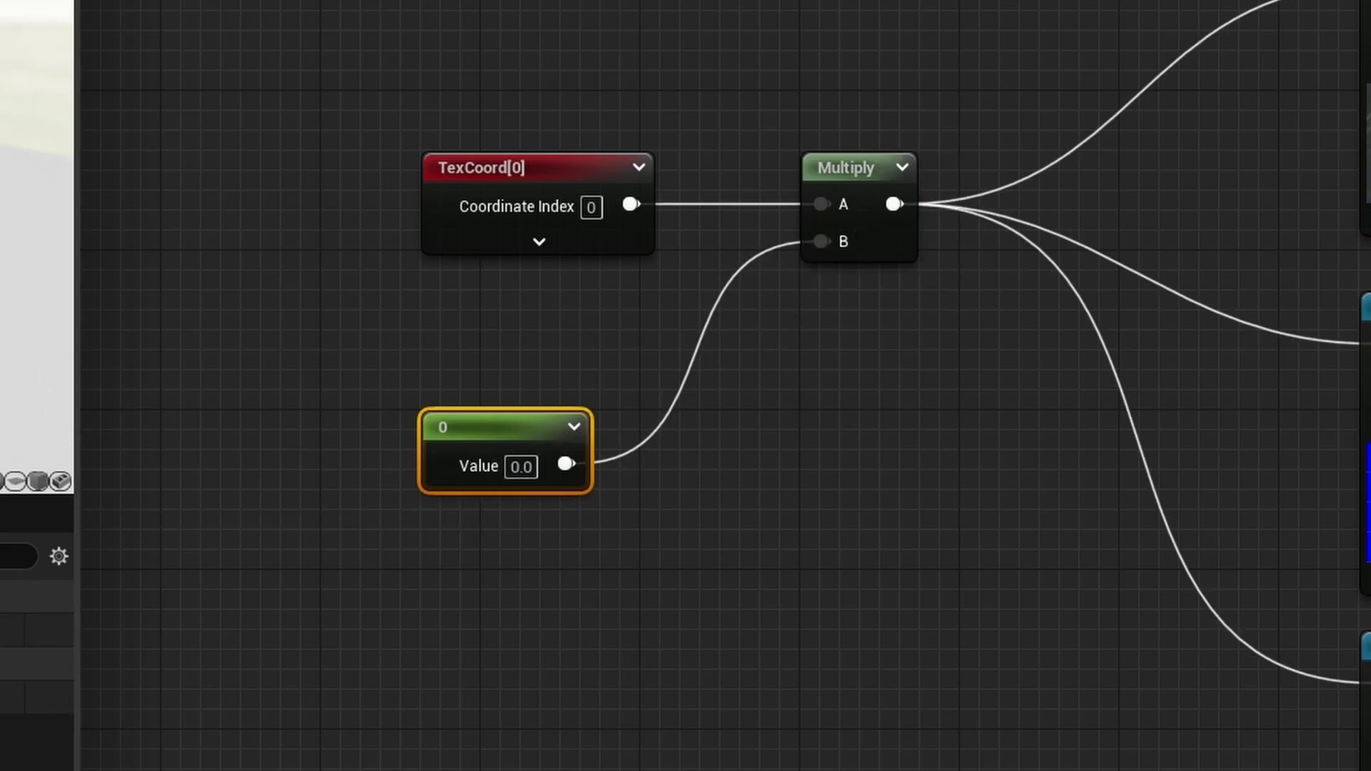
# Step: Set the Constant node's value to 1 and save the material
pyautogui.click(522, 467)
pyautogui.write('1')
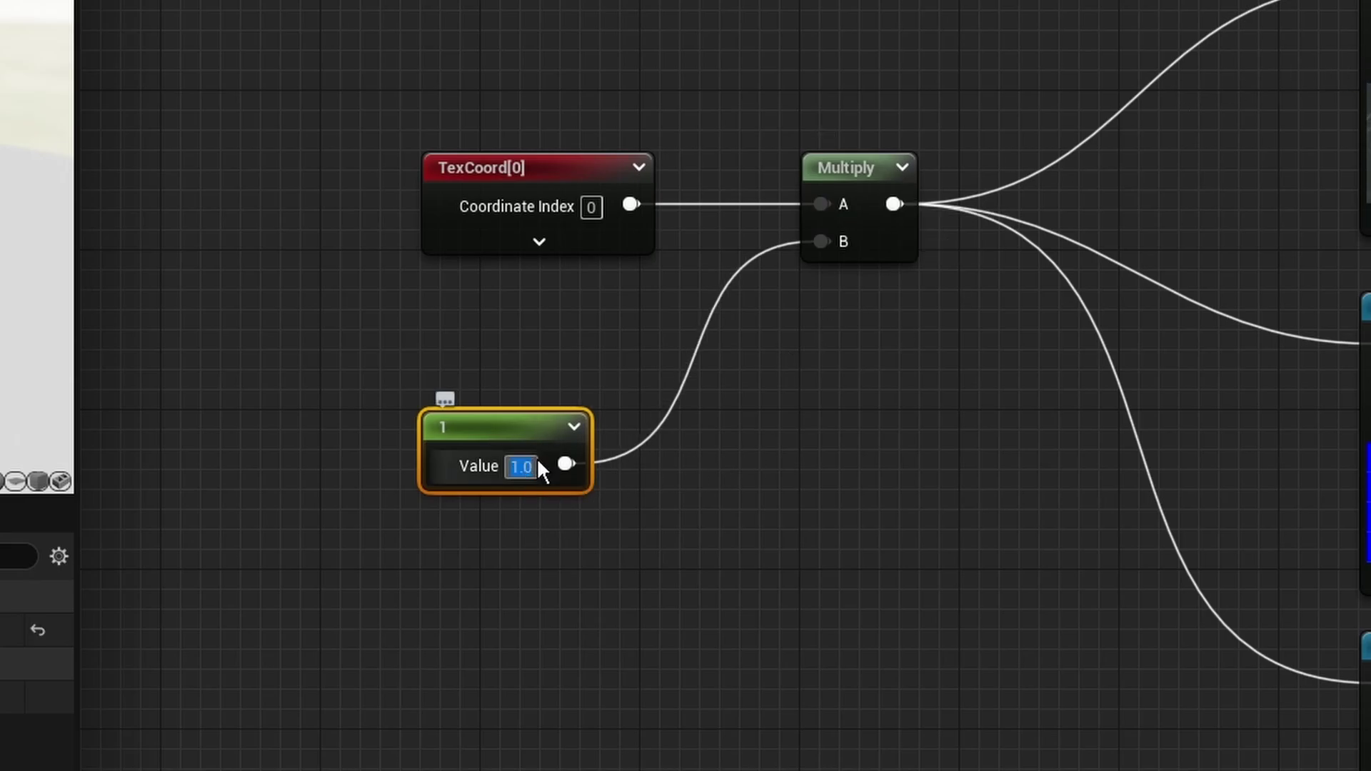
pyautogui.press('Return')
pyautogui.click(14, 41)
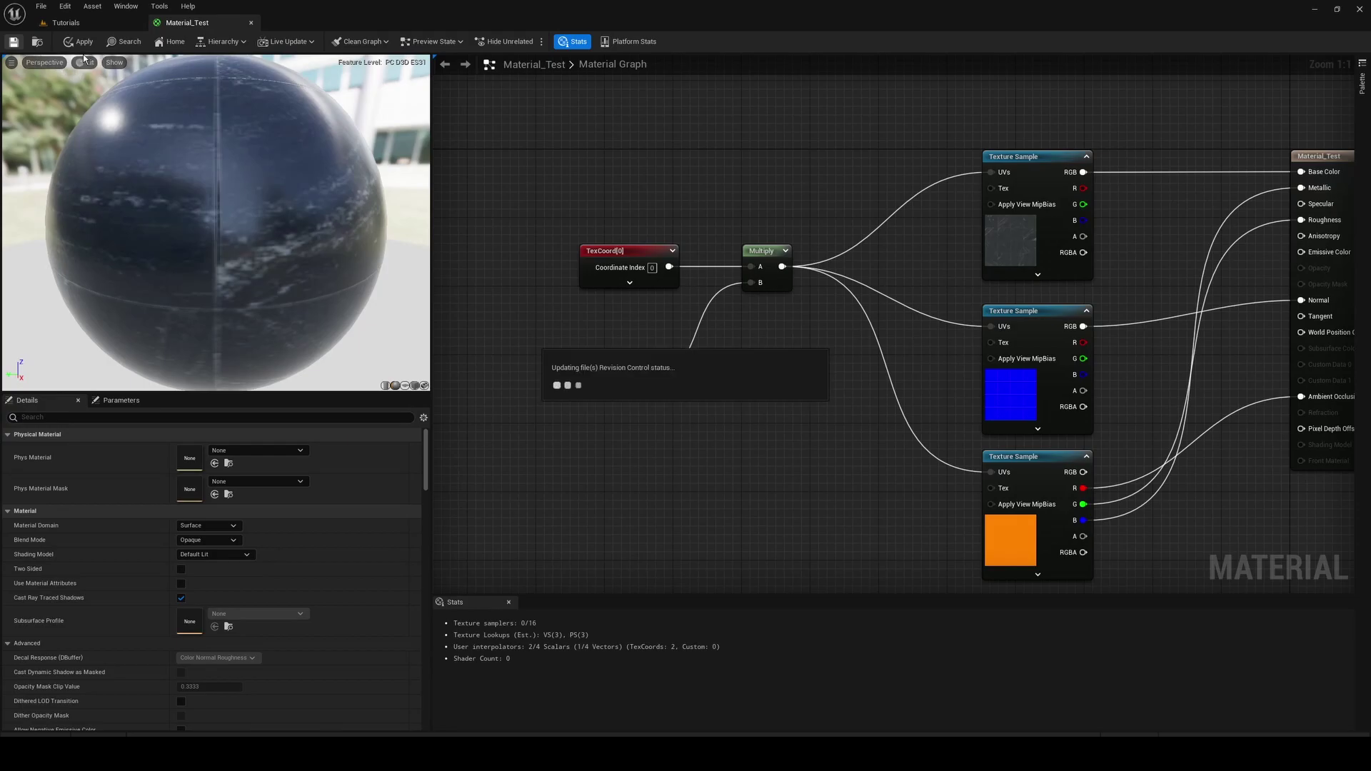
# Step: Check the slab's texture tiling in the Tutorials level and return to the Material_Test graph
pyautogui.click(92, 29)
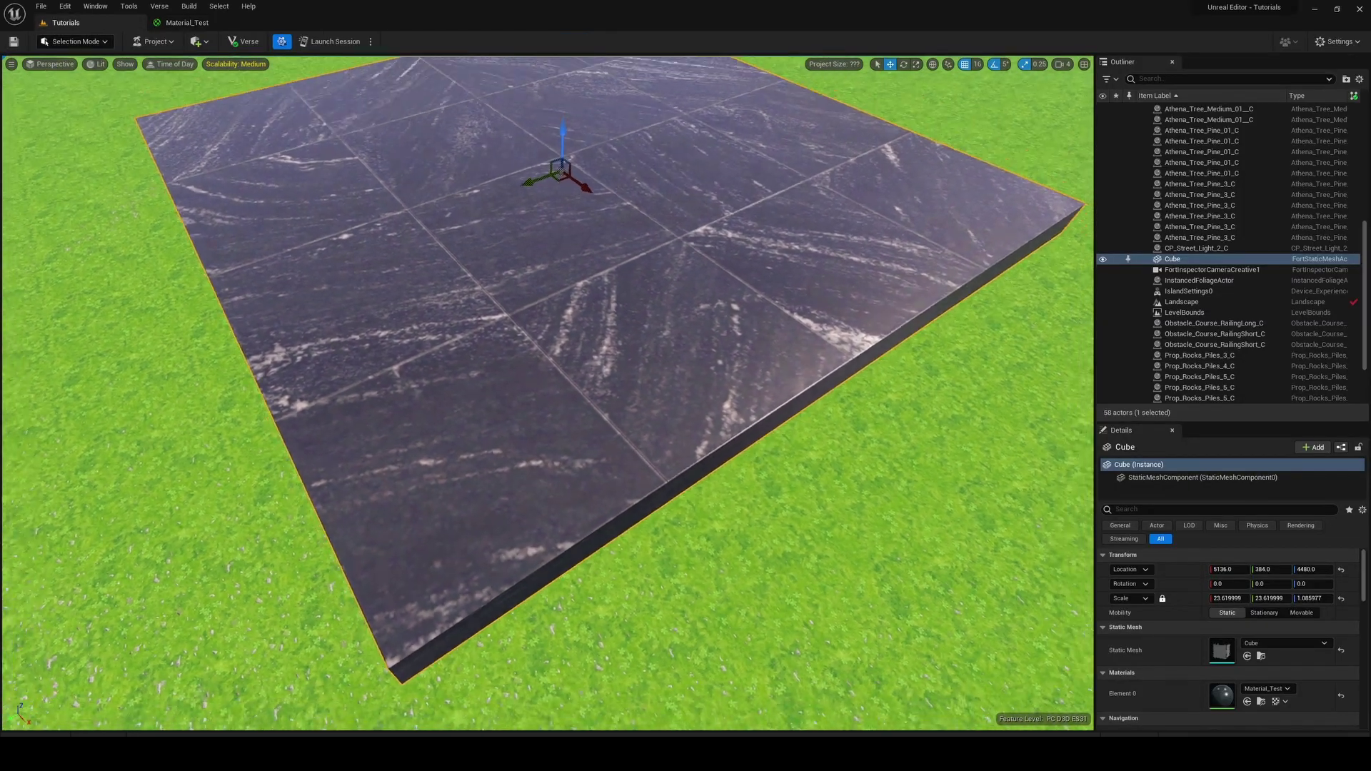
pyautogui.press('s')
pyautogui.moveTo(565, 336); pyautogui.dragTo(565, 267, button='right')
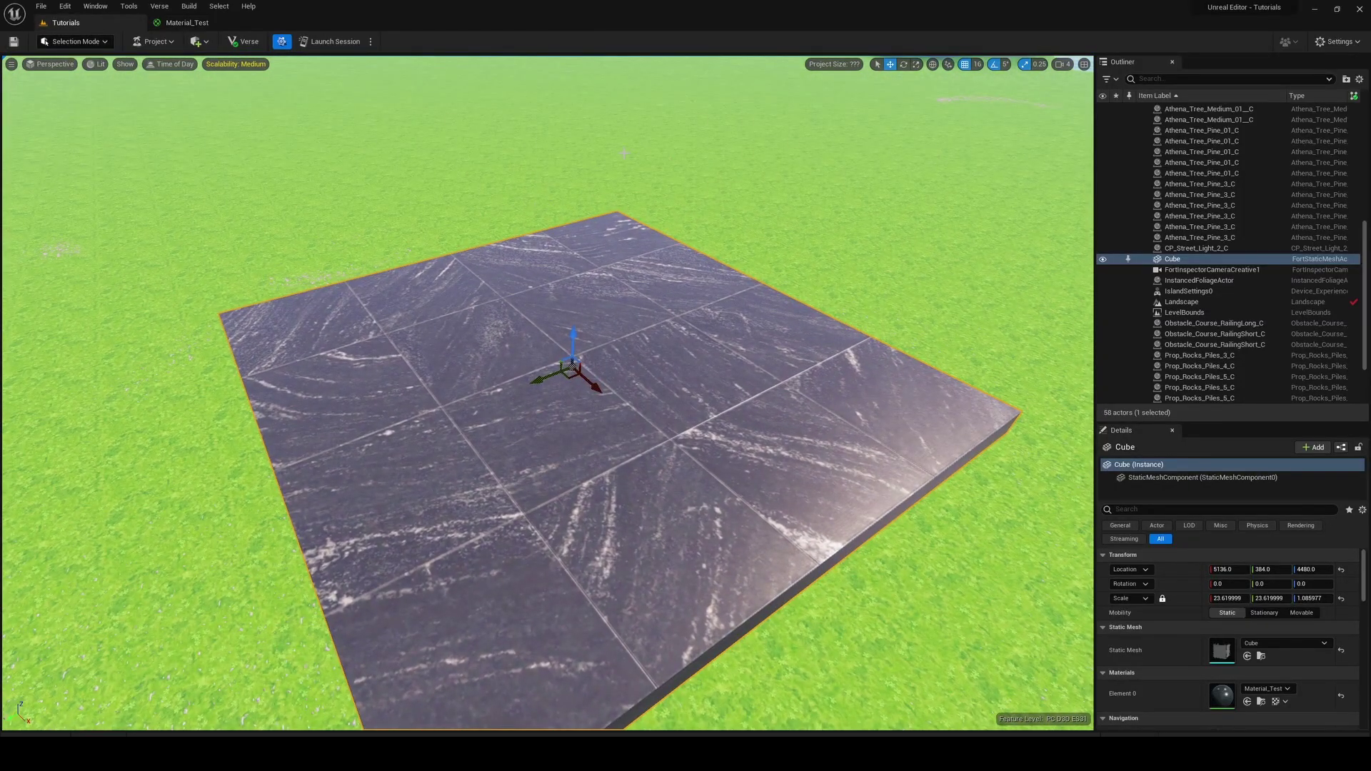
pyautogui.click(187, 22)
# Step: Convert the Constant node feeding Multiply into a parameter named Size
pyautogui.moveTo(649, 452); pyautogui.dragTo(632, 432, button='right')
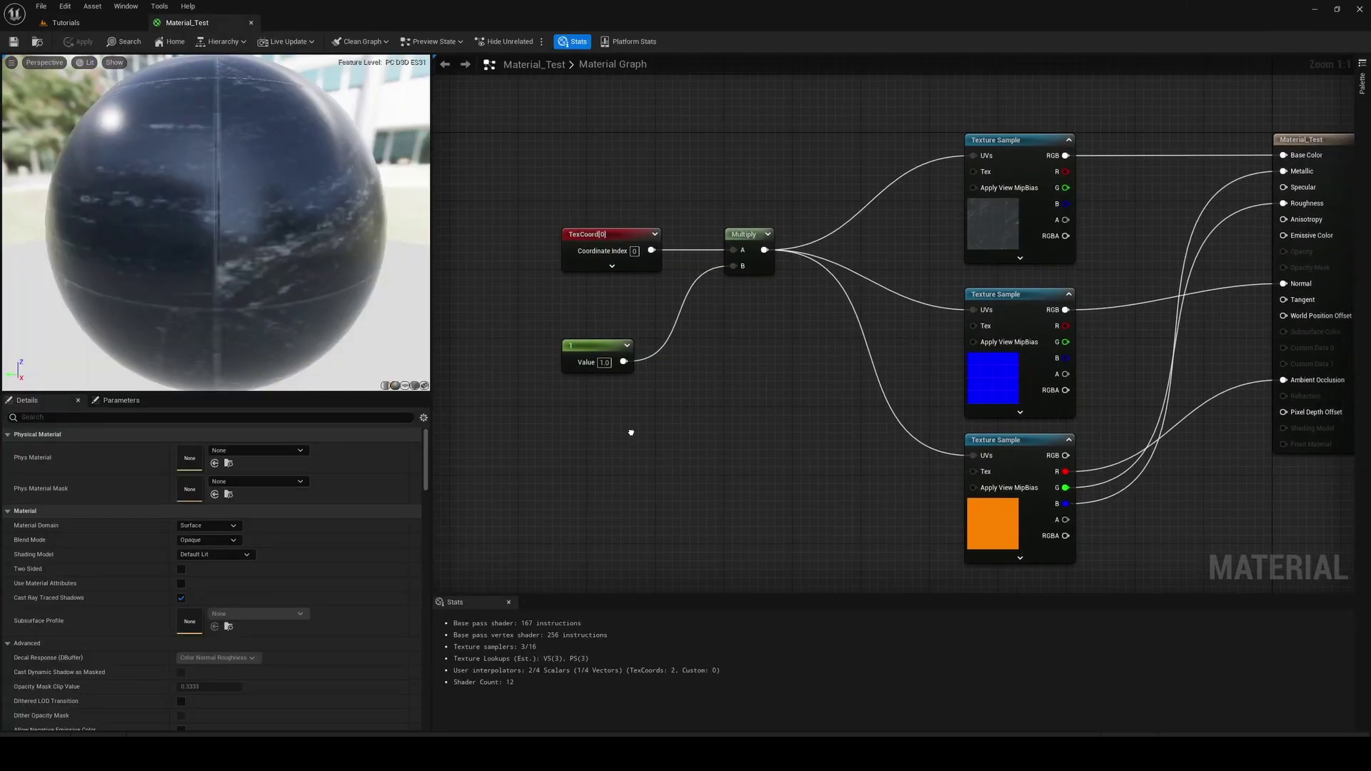
pyautogui.doubleClick(586, 349)
pyautogui.moveTo(587, 348); pyautogui.dragTo(591, 348, button='right')
pyautogui.rightClick(593, 350)
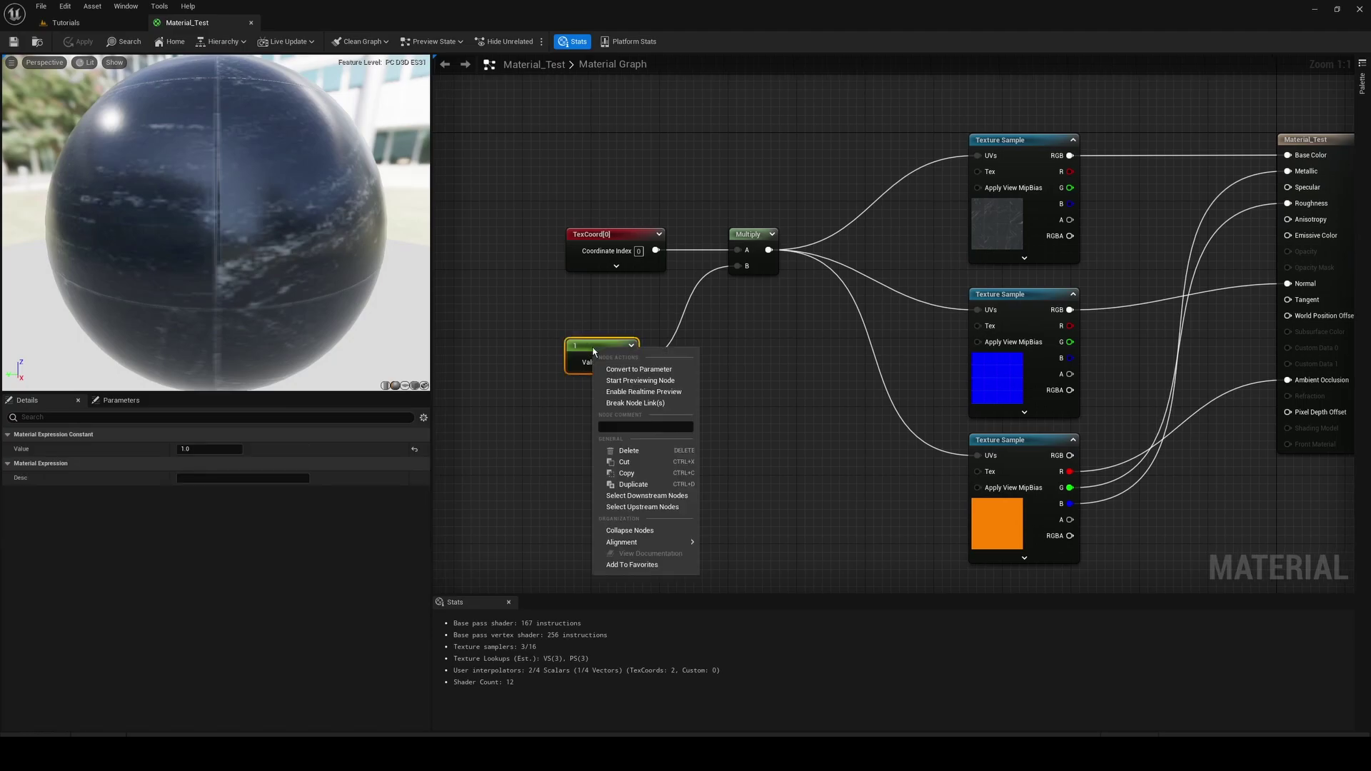
pyautogui.click(634, 371)
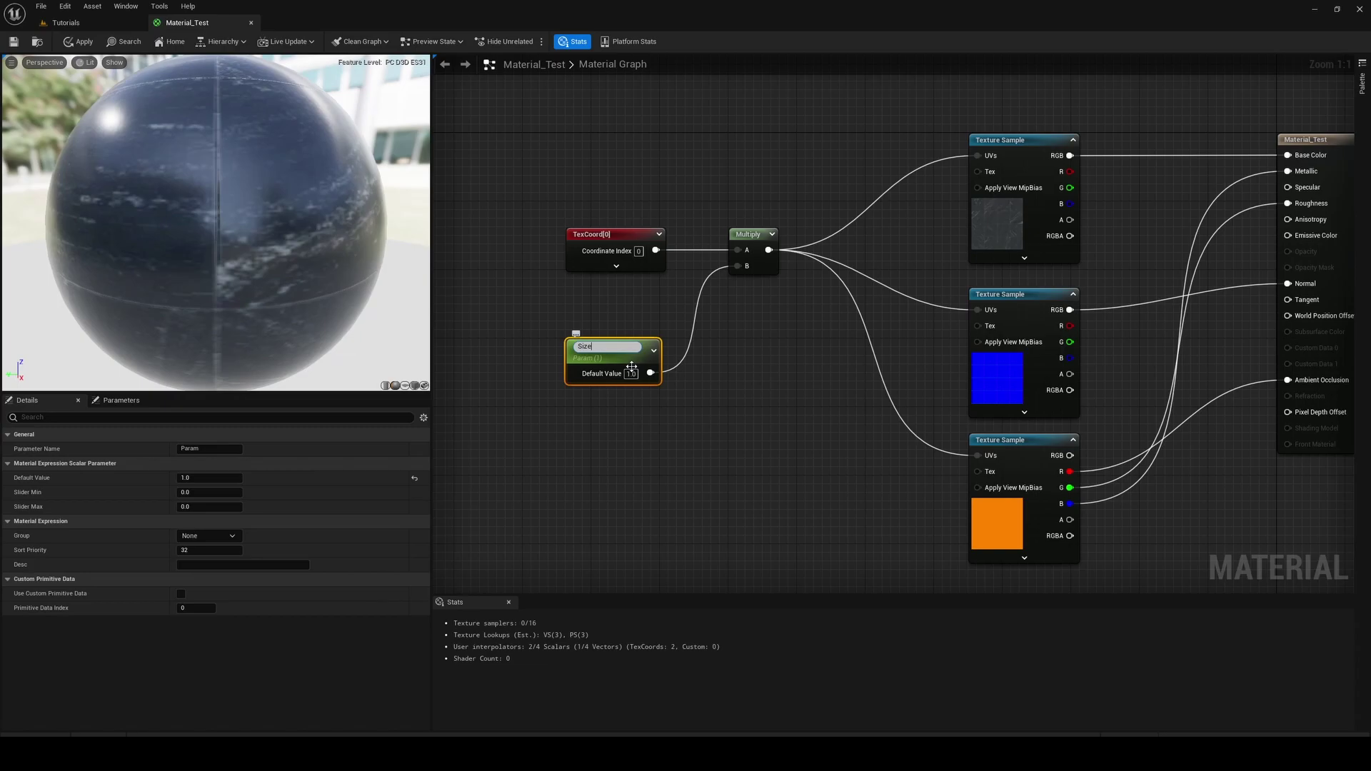
pyautogui.press('Return')
pyautogui.click(638, 439)
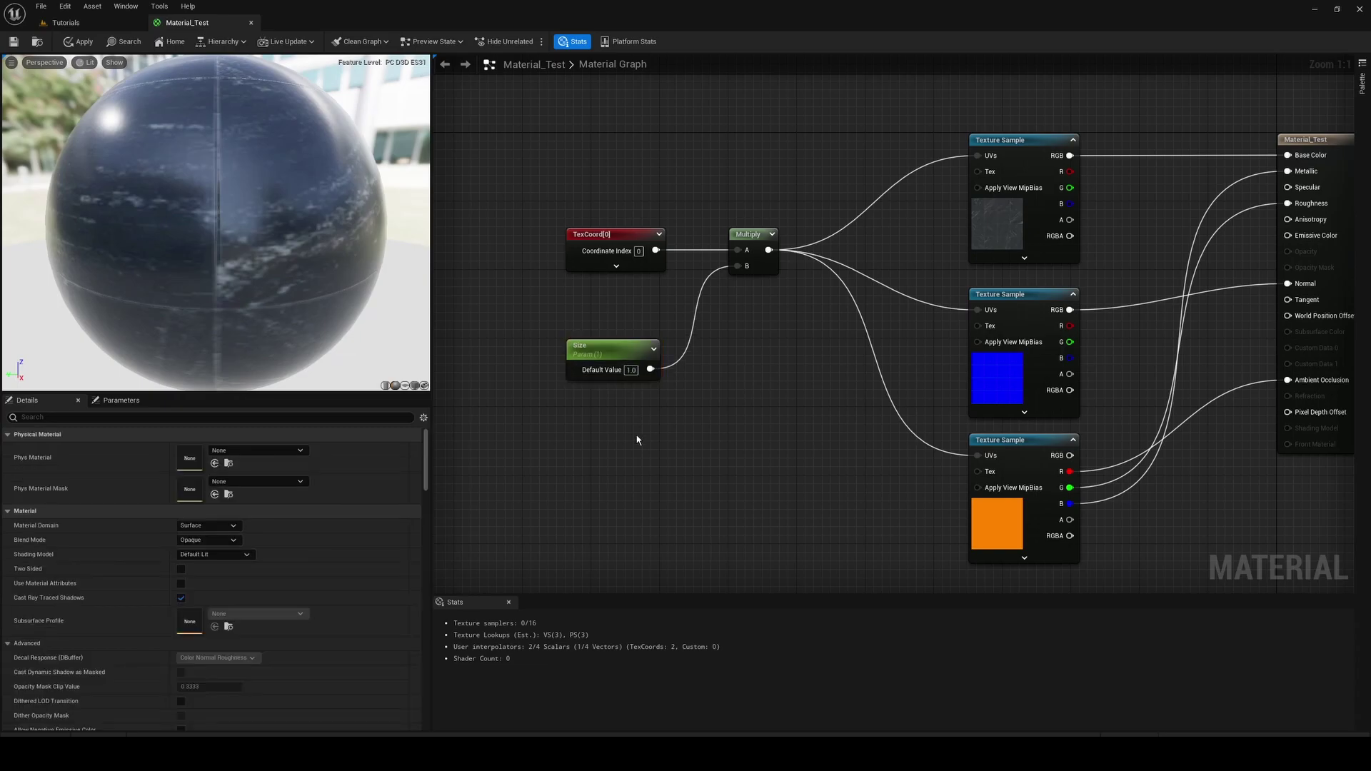
# Step: Set the Size parameter's default value to about 13.98 and save the material
pyautogui.click(589, 348)
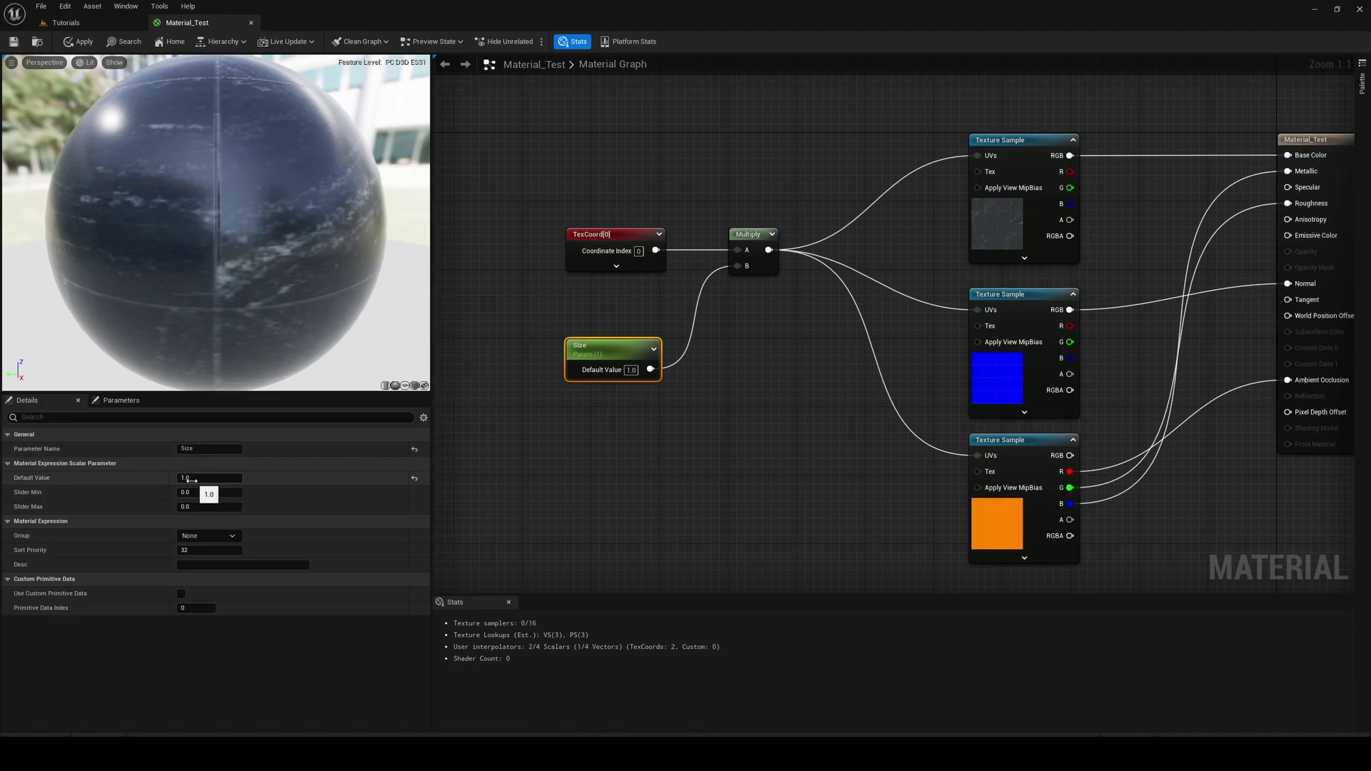
pyautogui.moveTo(190, 480); pyautogui.dragTo(242, 480)
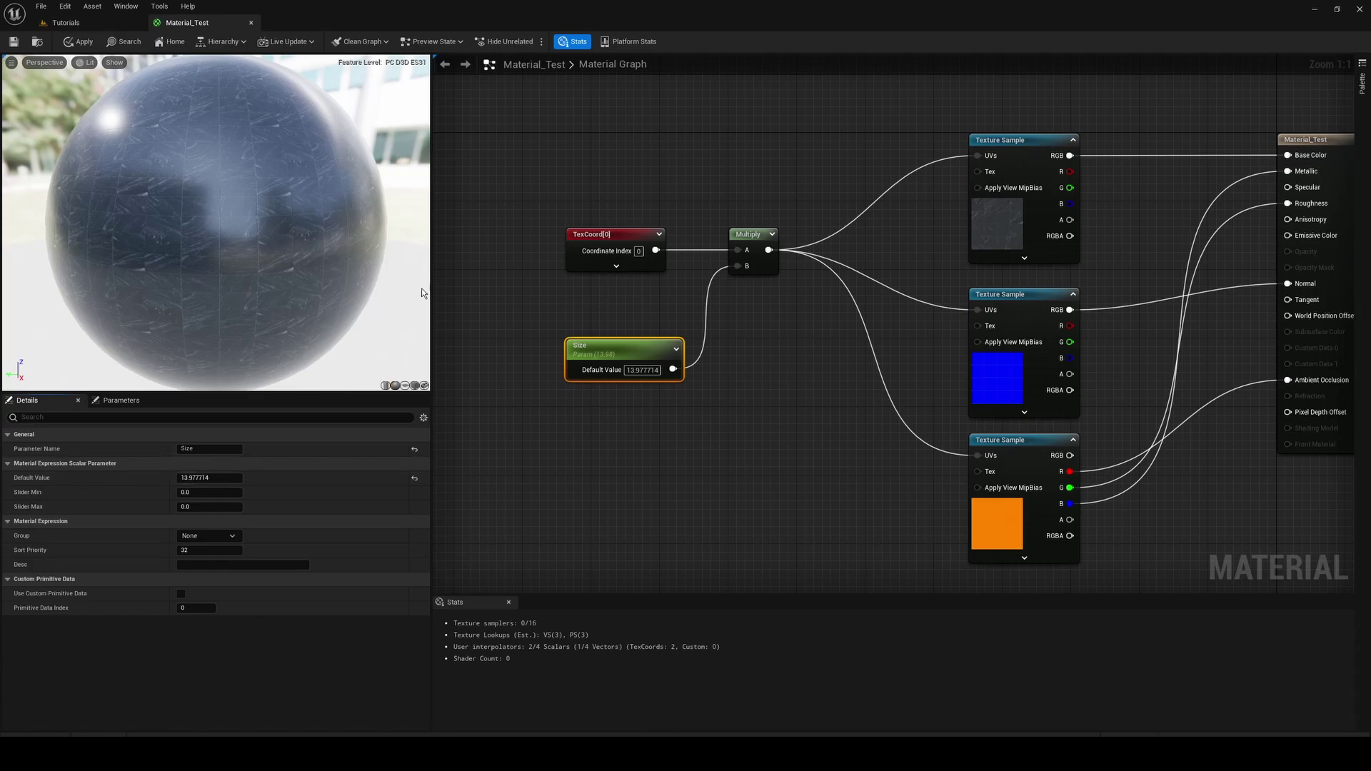
pyautogui.click(13, 42)
# Step: Inspect the slab in the Tutorials level with the new Size default applied
pyautogui.click(70, 24)
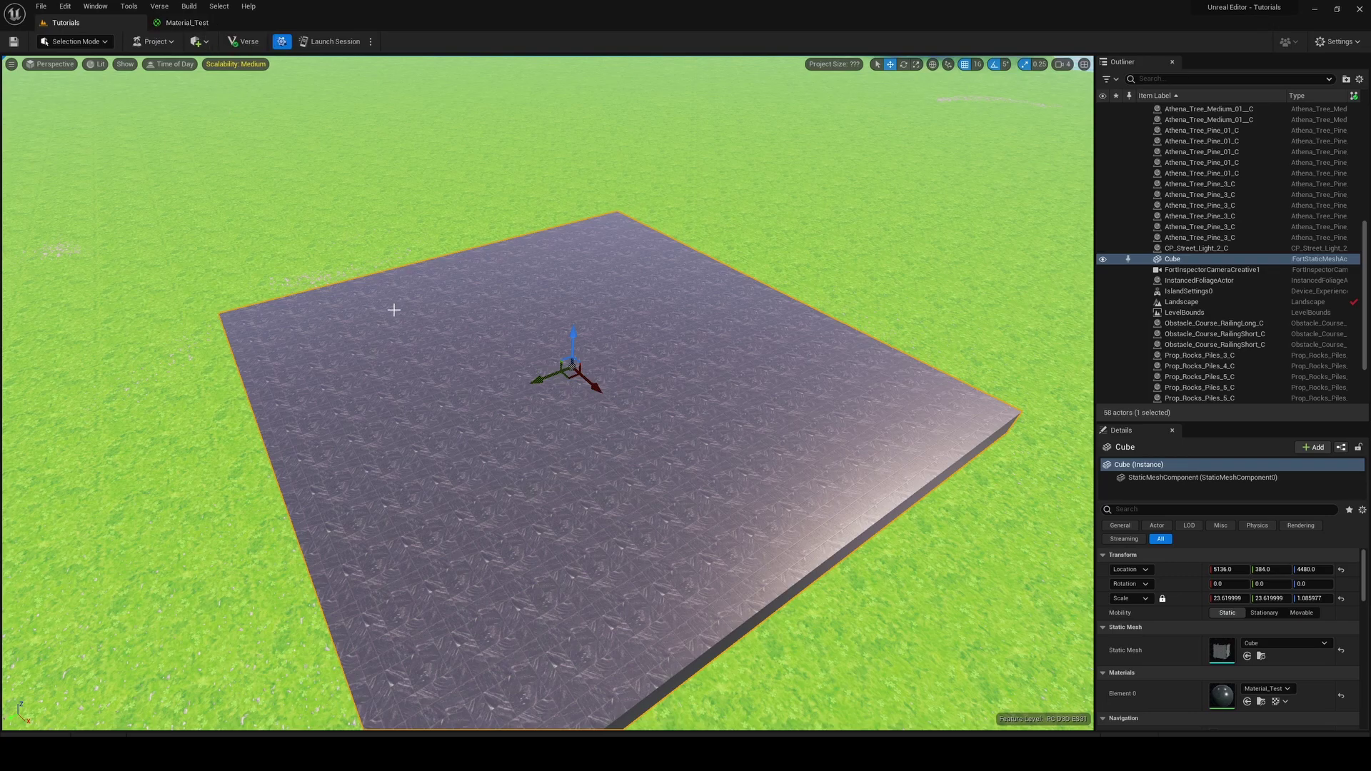
pyautogui.press('s')
pyautogui.moveTo(392, 309)
pyautogui.mouseDown(button='right')
pyautogui.moveTo(411, 334)
pyautogui.moveTo(416, 411)
pyautogui.moveTo(378, 307)
pyautogui.moveTo(403, 335)
pyautogui.moveTo(361, 333)
pyautogui.moveTo(407, 330)
pyautogui.mouseUp(button='right')
pyautogui.press('a')
pyautogui.press('w')
pyautogui.press('d')
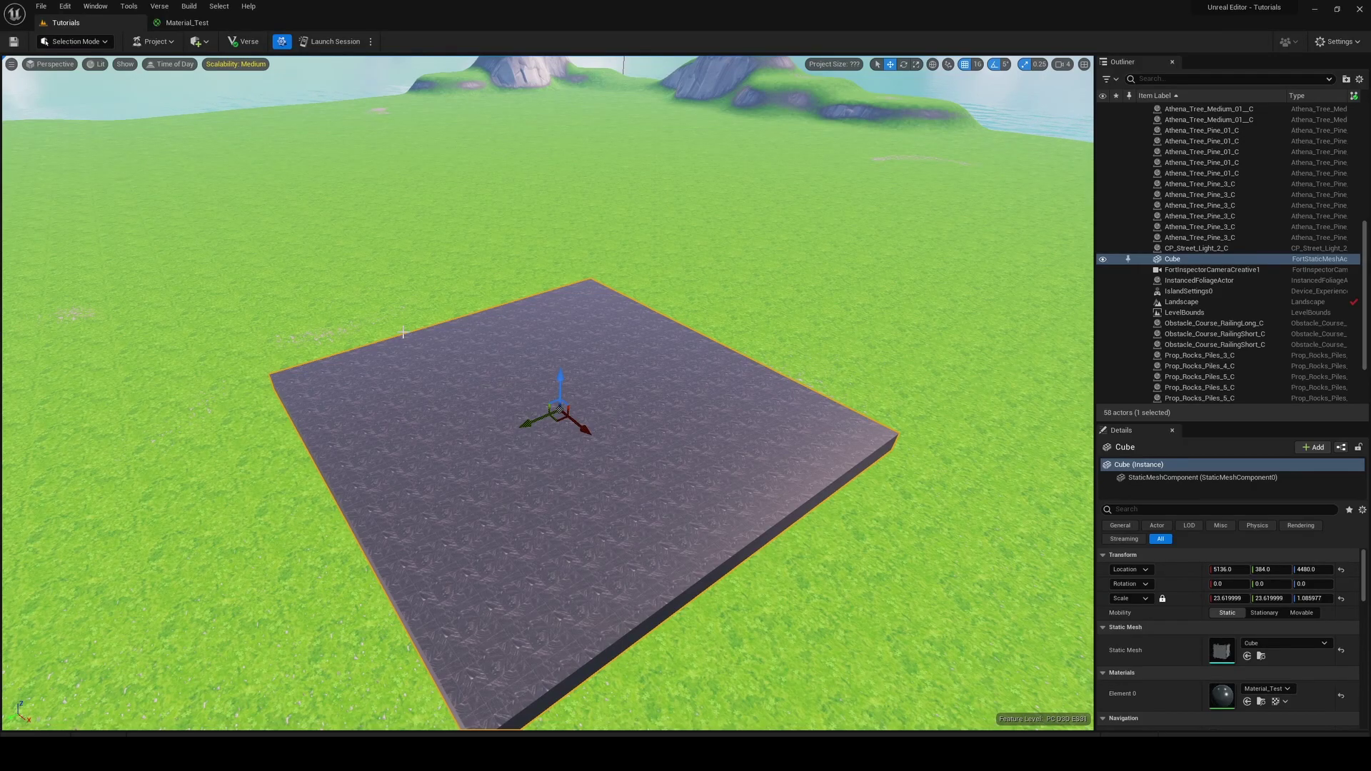
# Step: Create a material instance from Material_Test in the Materials folder, keeping the suggested name Material_Test_Inst
pyautogui.hotkey('ctrl', 'space')
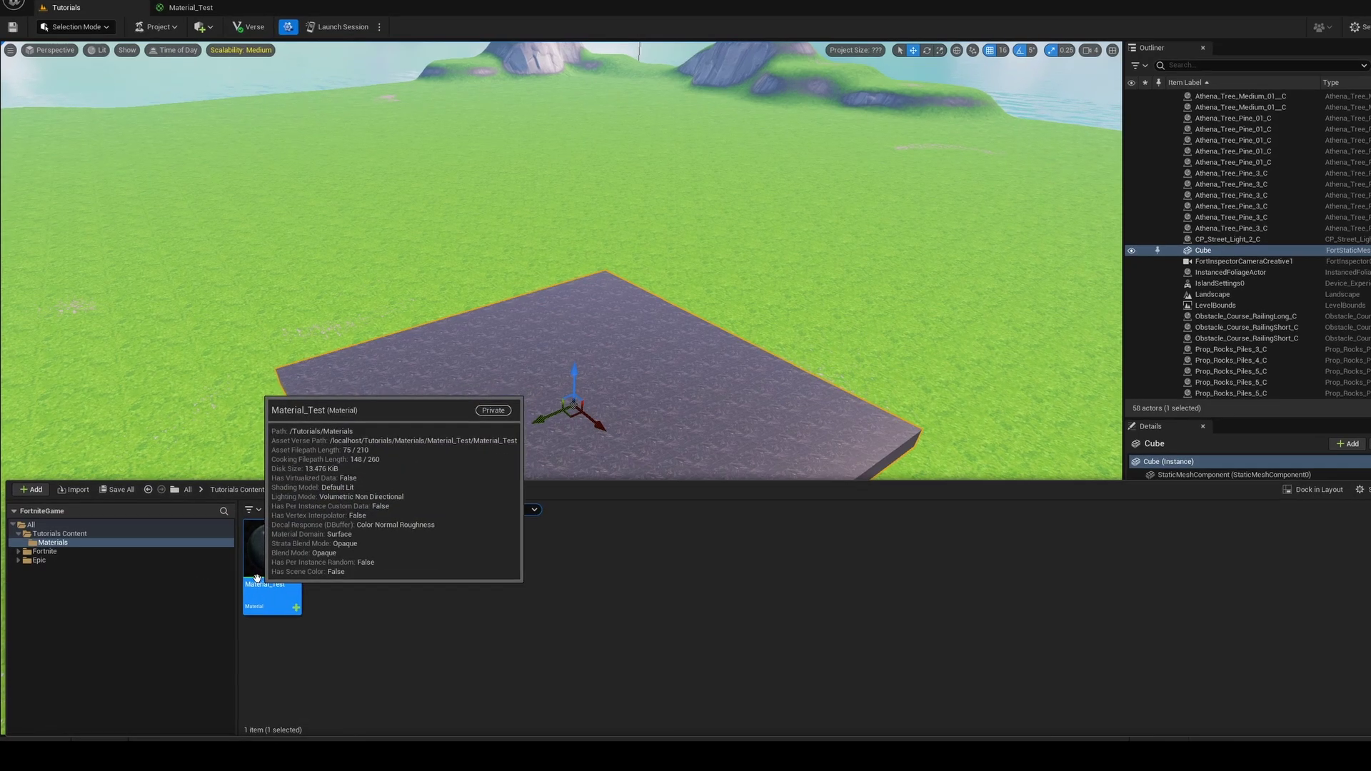
pyautogui.rightClick(257, 577)
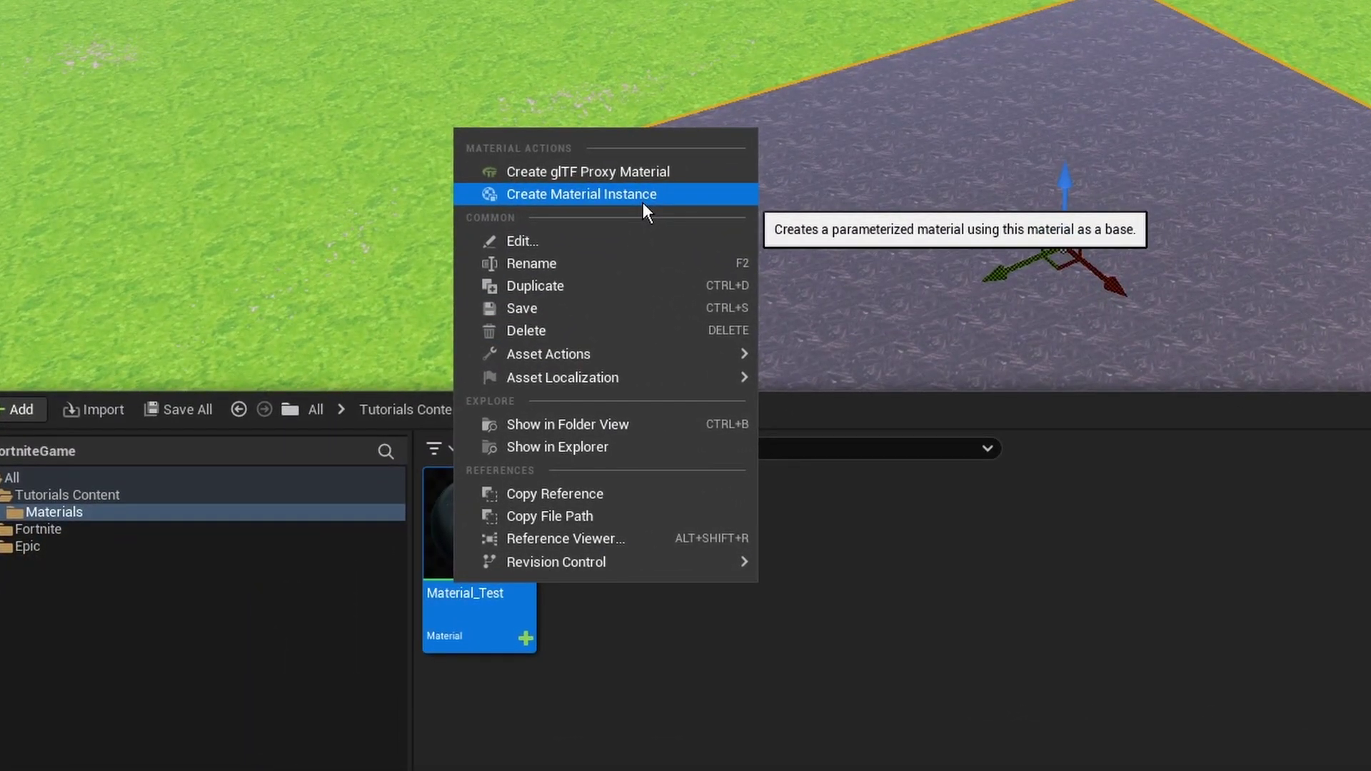
pyautogui.click(643, 204)
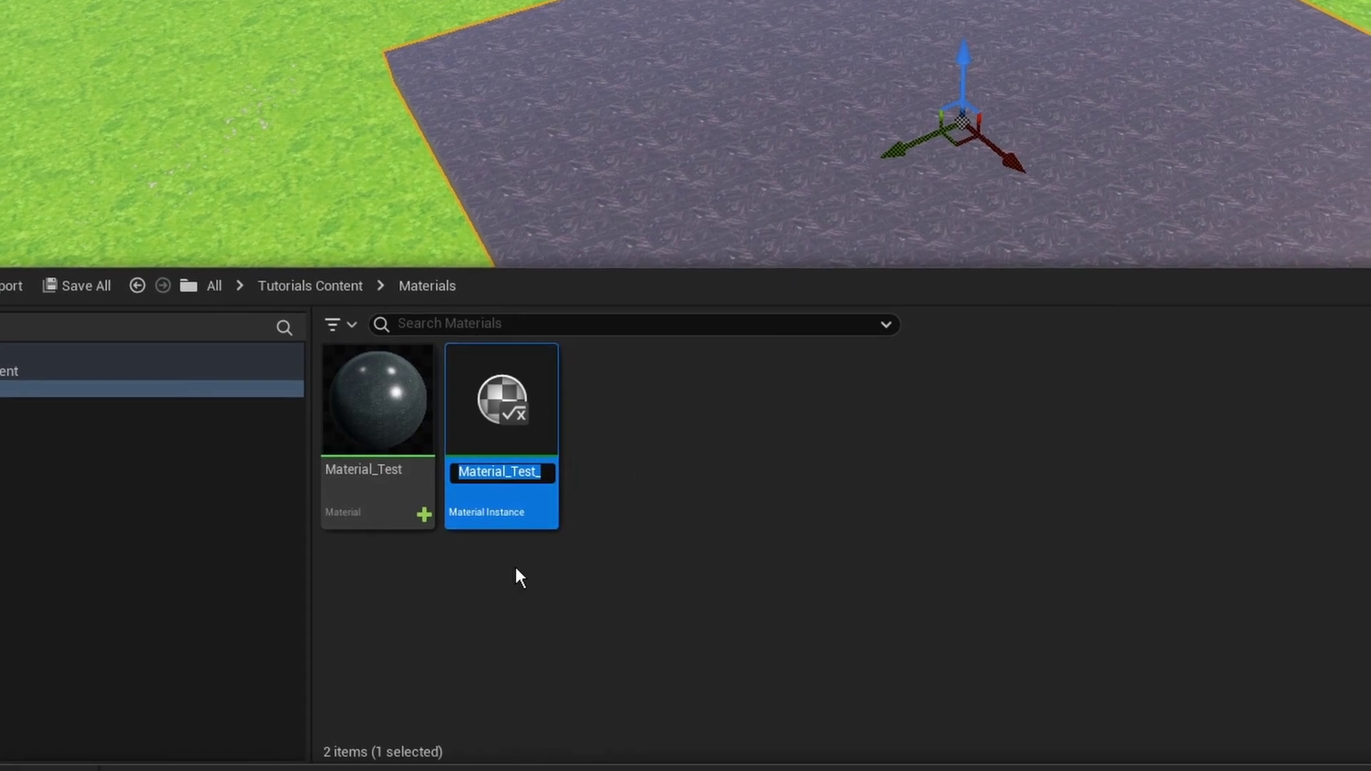
pyautogui.press('Return')
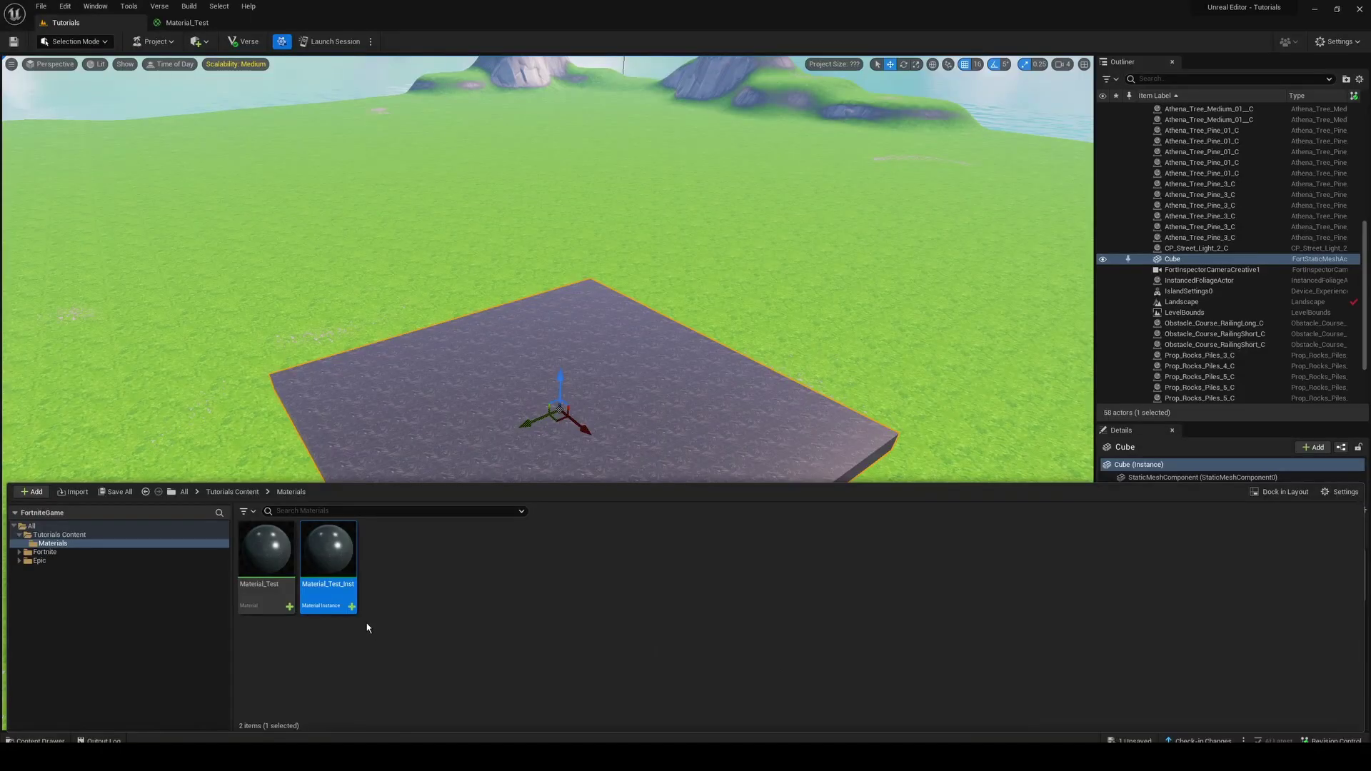
# Step: Open Material_Test_Inst, enable the Size override, set it to about 129.68 and save the instance
pyautogui.doubleClick(340, 585)
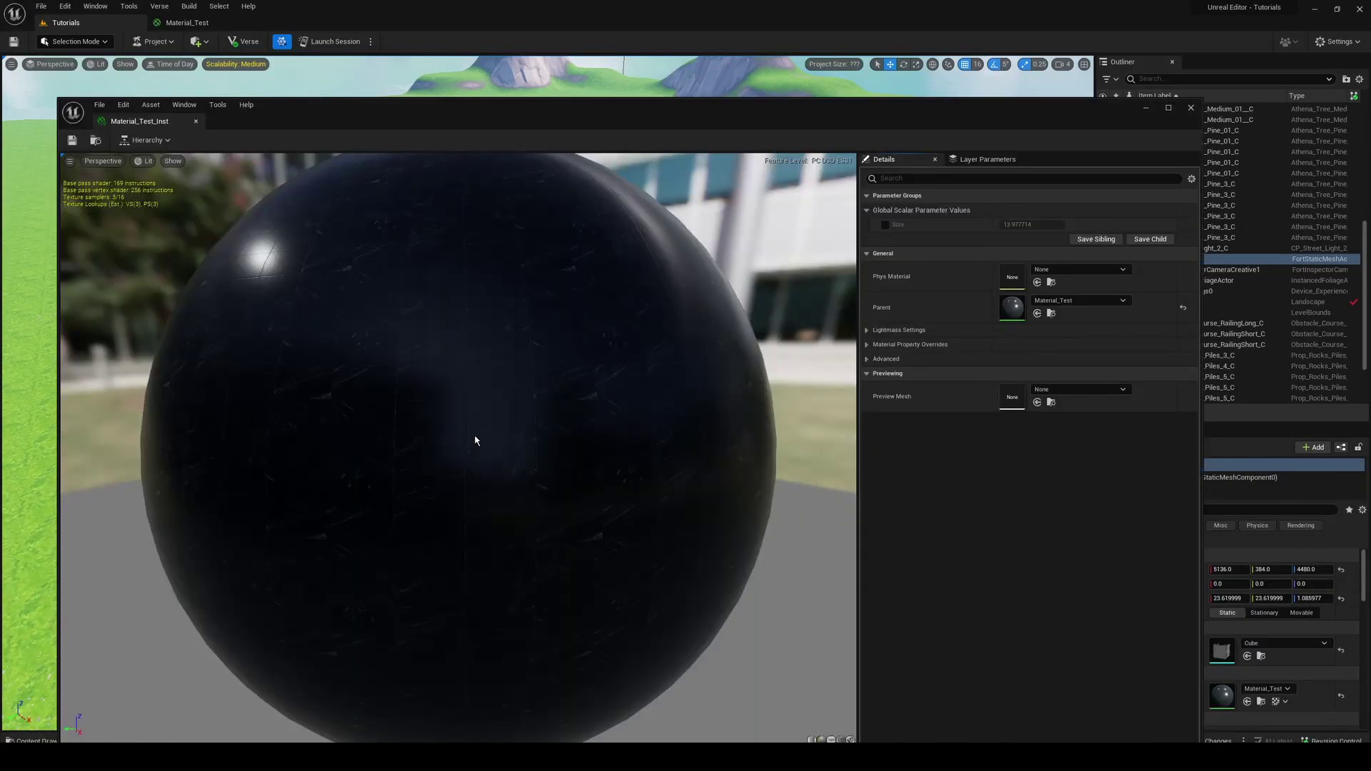
pyautogui.moveTo(412, 113); pyautogui.dragTo(383, 59)
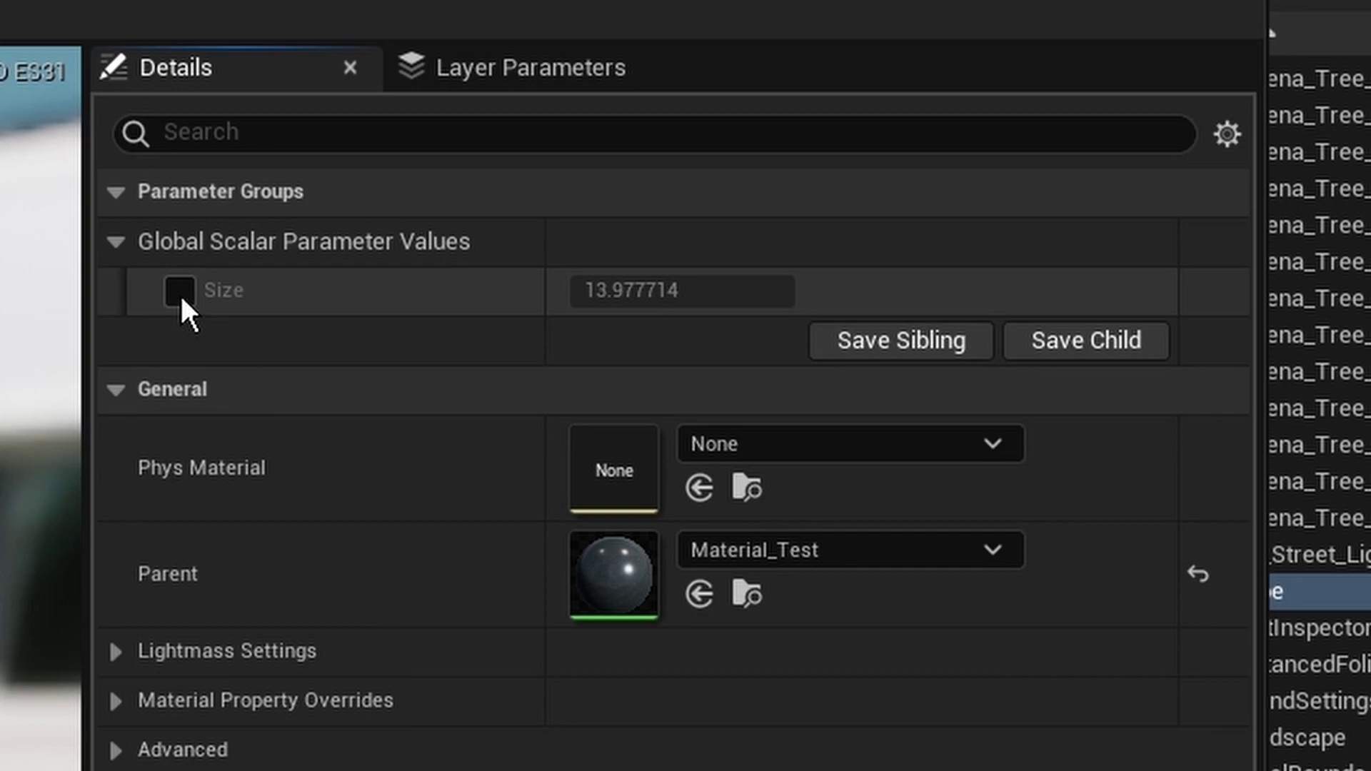
pyautogui.click(179, 292)
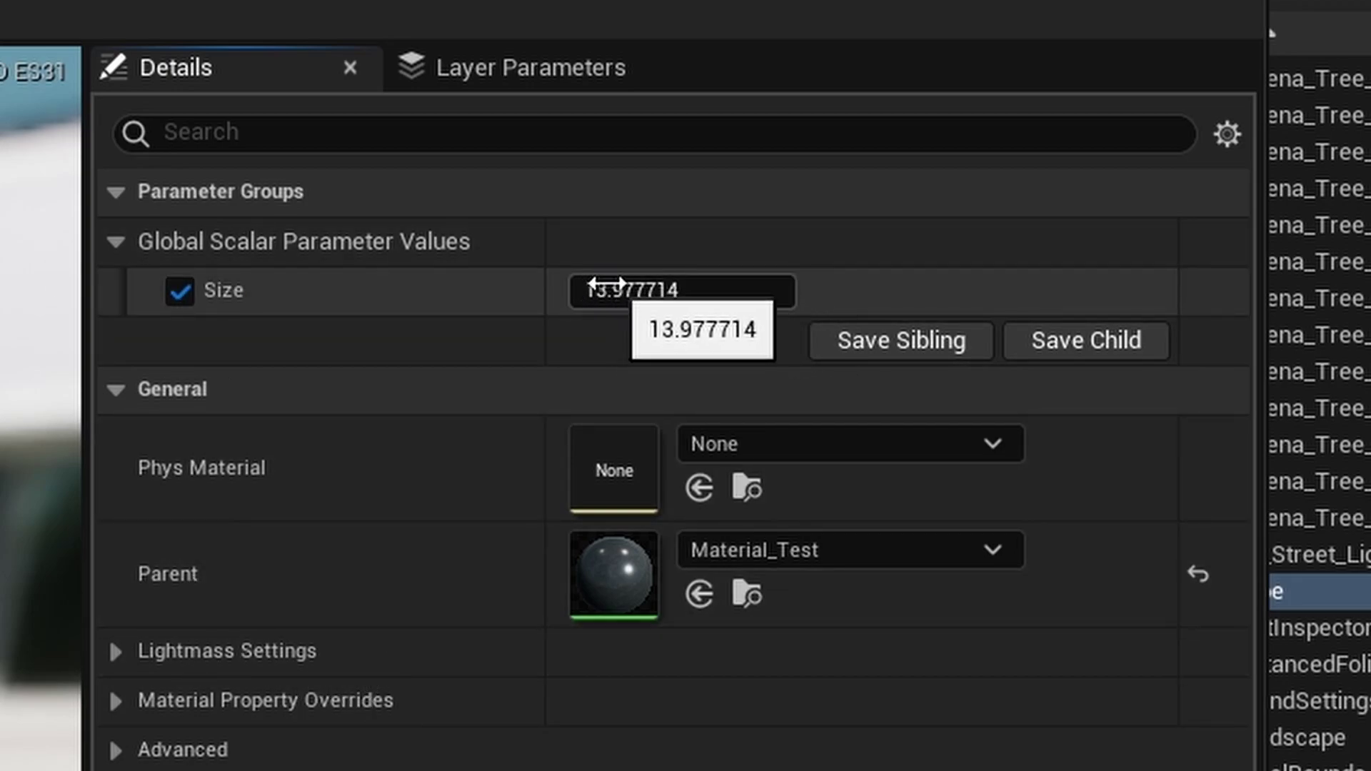
pyautogui.moveTo(605, 284); pyautogui.dragTo(756, 284)
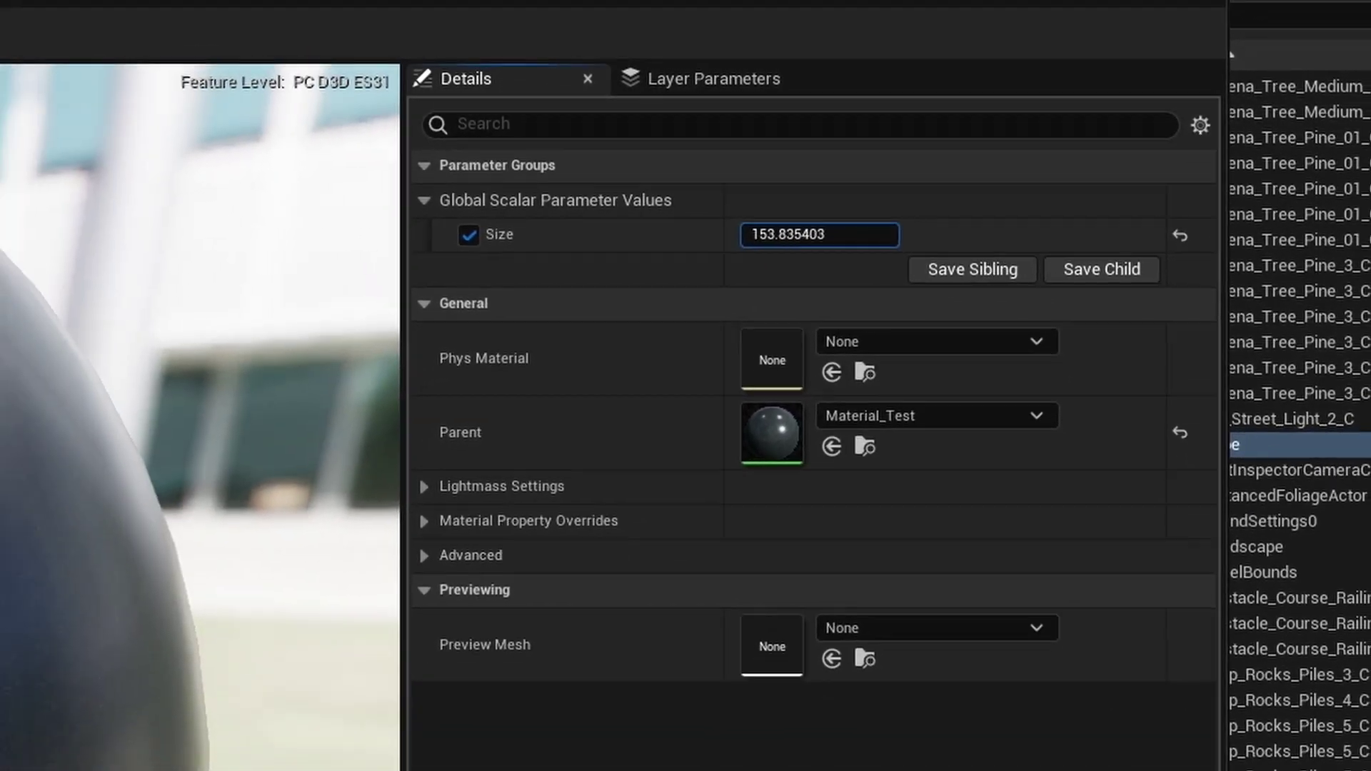
pyautogui.moveTo(819, 234); pyautogui.dragTo(771, 234)
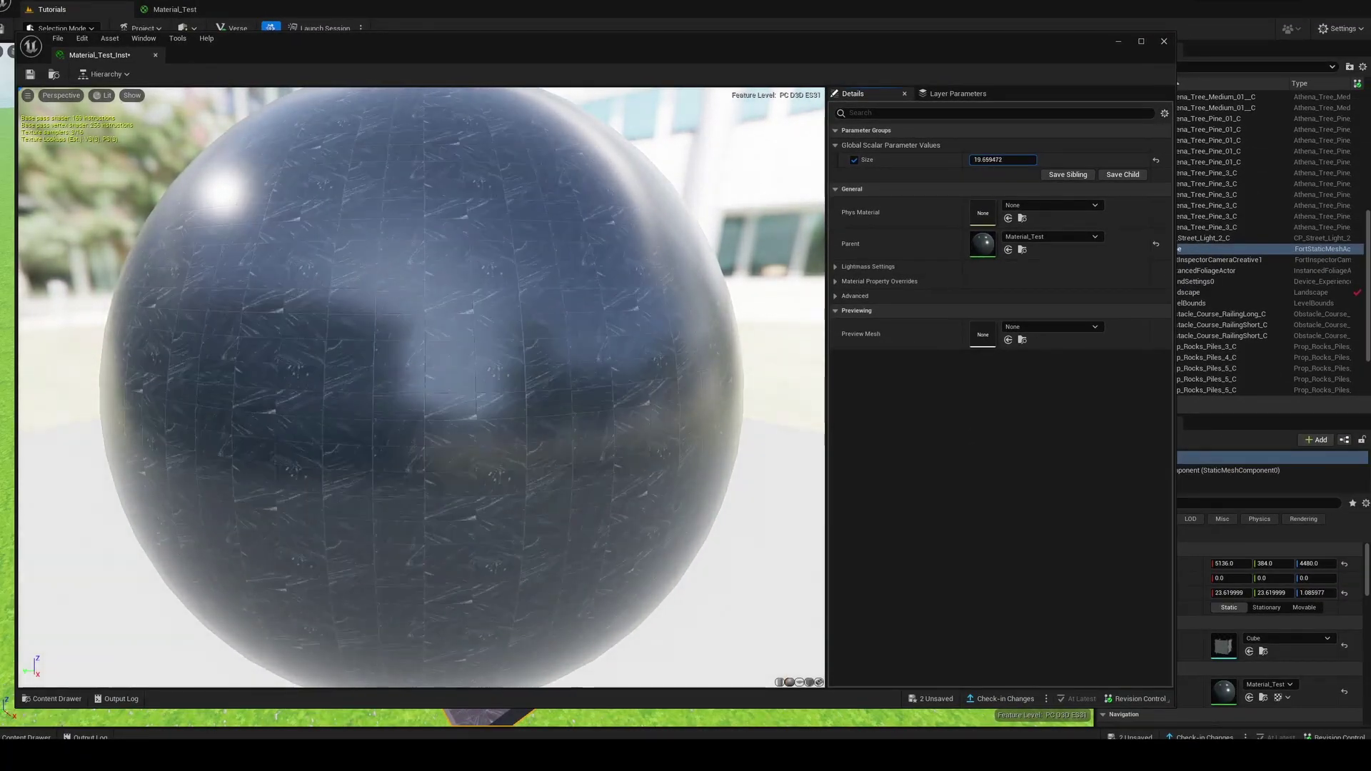
pyautogui.moveTo(1002, 159); pyautogui.dragTo(1078, 159)
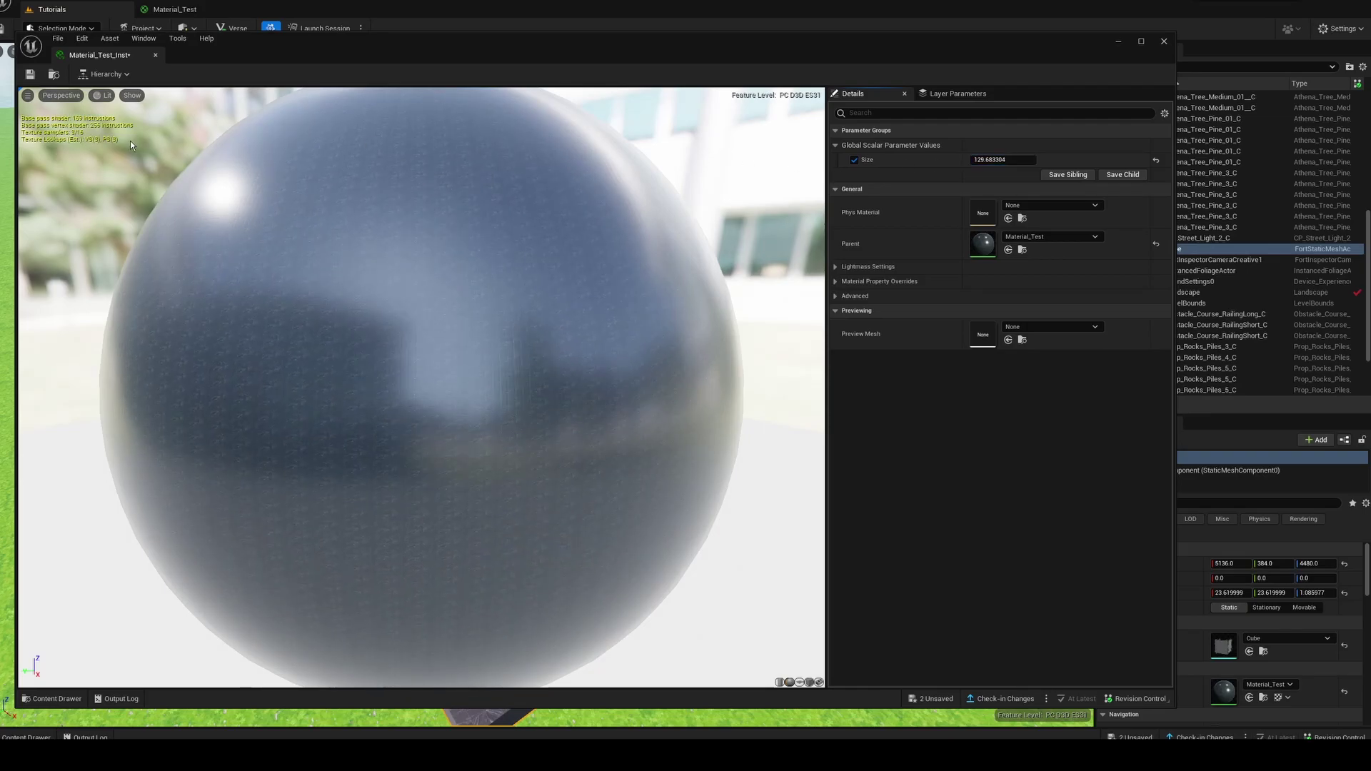
pyautogui.click(30, 75)
# Step: Move the instance editor aside and apply Material_Test_Inst to the cube slab in the level
pyautogui.moveTo(293, 46); pyautogui.dragTo(987, 134)
pyautogui.moveTo(539, 491); pyautogui.dragTo(571, 528, button='right')
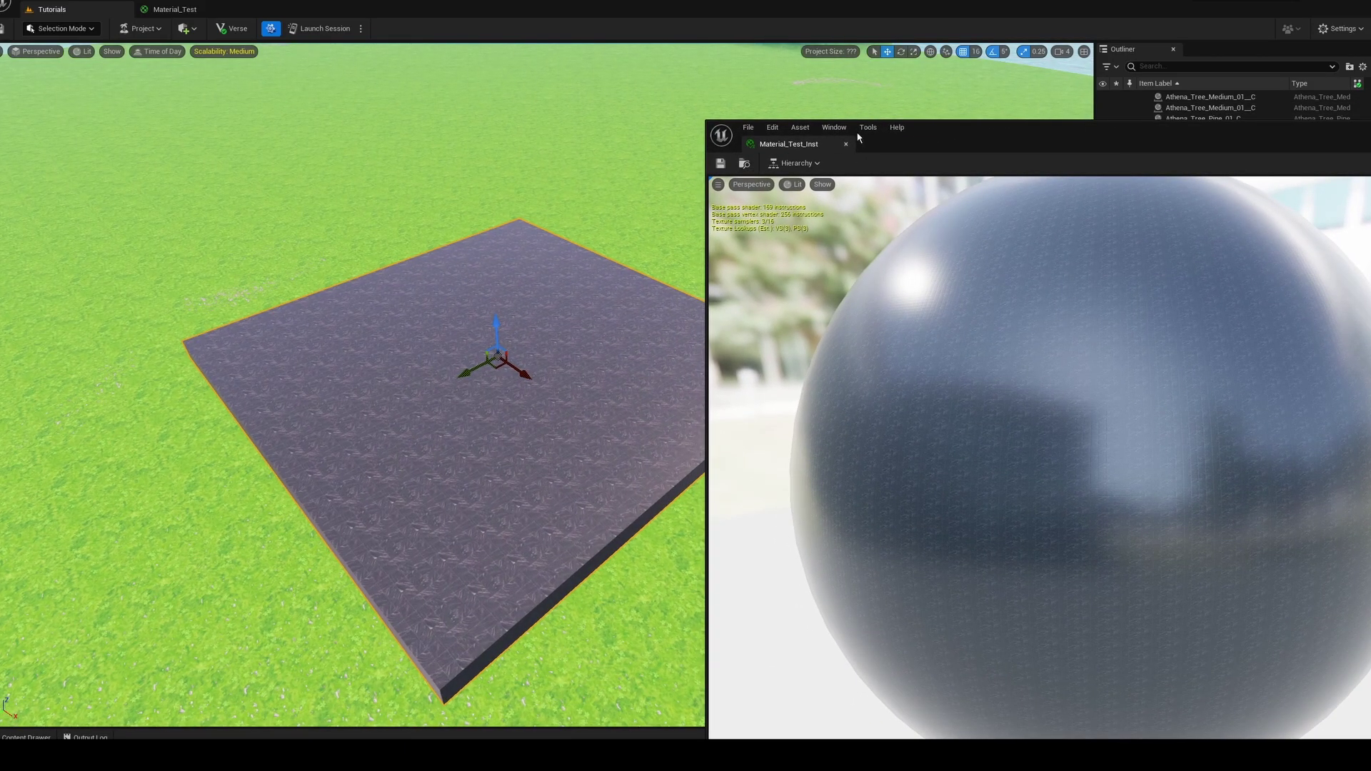
pyautogui.moveTo(859, 137); pyautogui.dragTo(940, 61)
pyautogui.hotkey('ctrl', 'space')
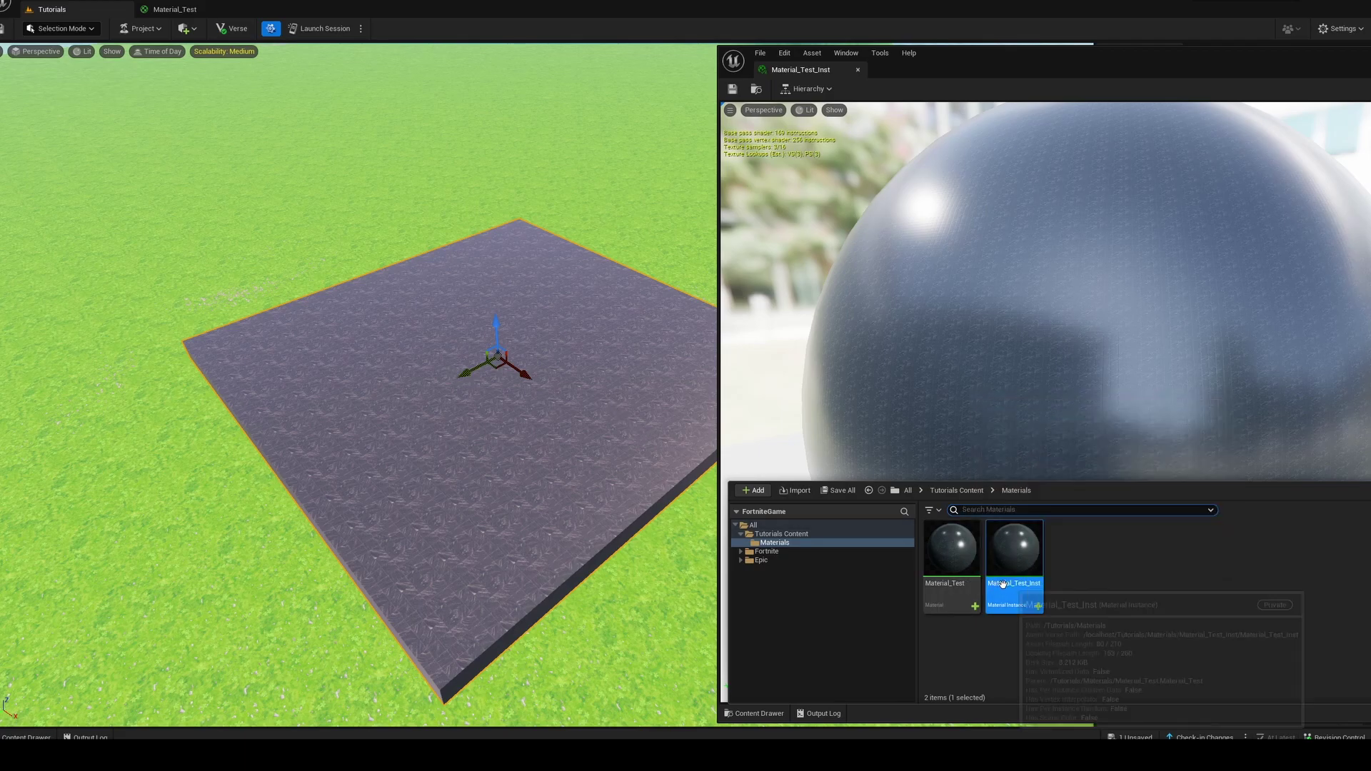
pyautogui.moveTo(1014, 564); pyautogui.dragTo(483, 391)
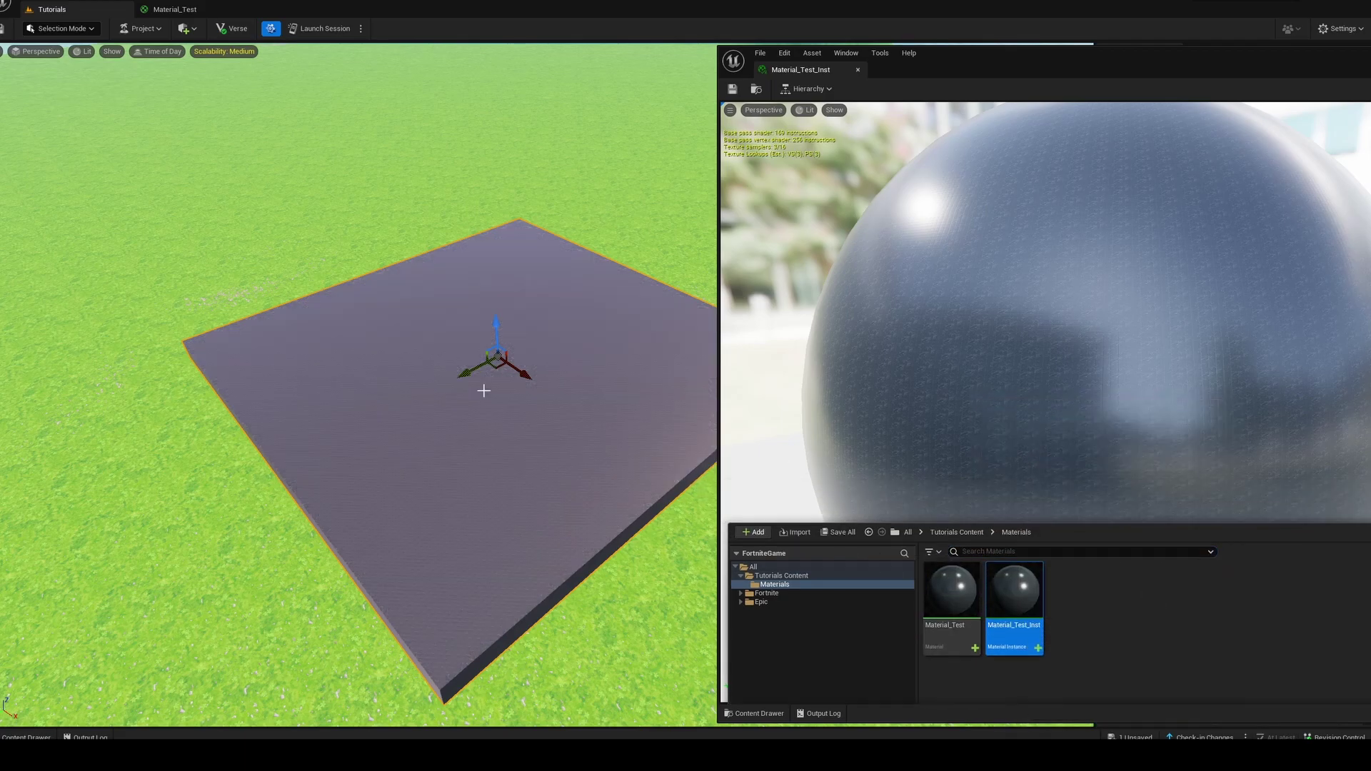
# Step: Arrange the instance editor beside the slab, reduce its Size parameter to about 1.92, save the instance and close its editor
pyautogui.moveTo(1151, 54); pyautogui.dragTo(513, 41)
pyautogui.moveTo(82, 268); pyautogui.dragTo(635, 261)
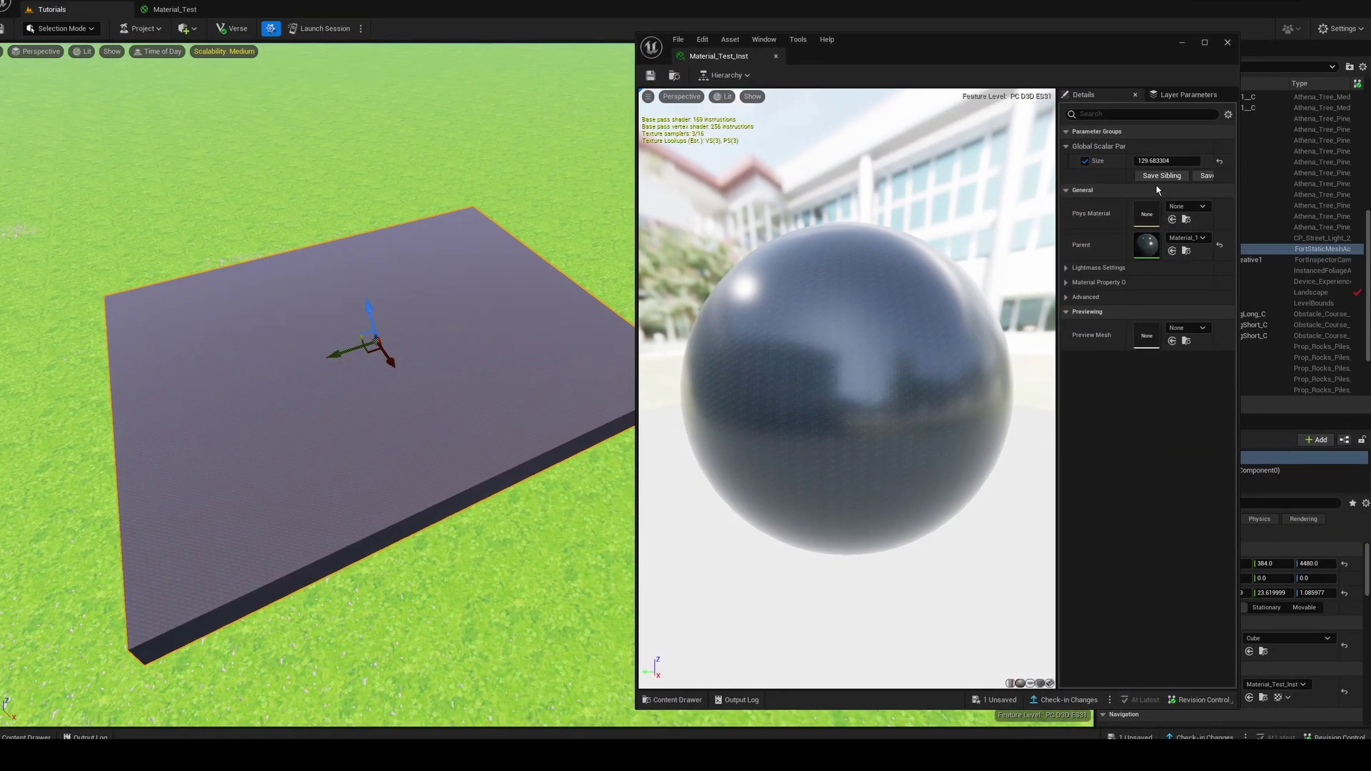
pyautogui.moveTo(1166, 160); pyautogui.dragTo(1138, 172)
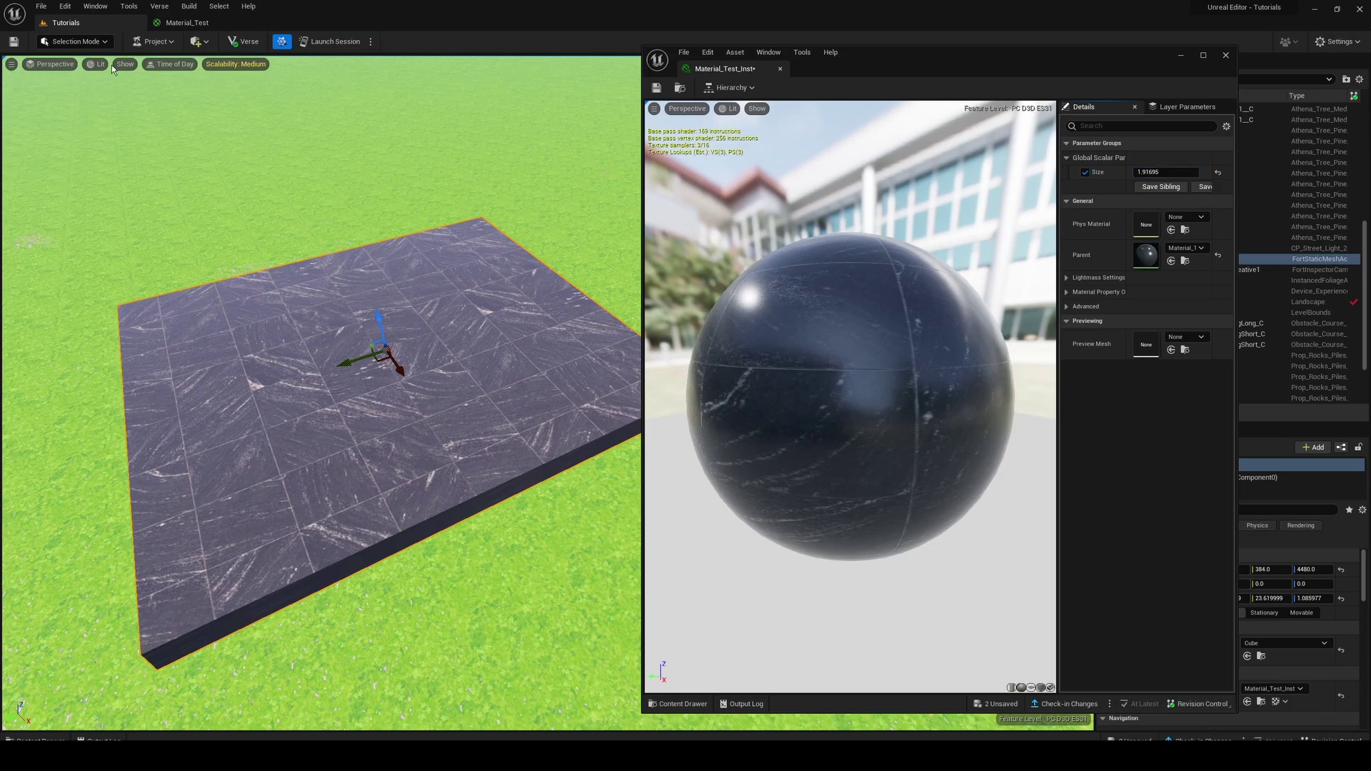
pyautogui.hotkey('ctrl', 's')
pyautogui.click(1225, 55)
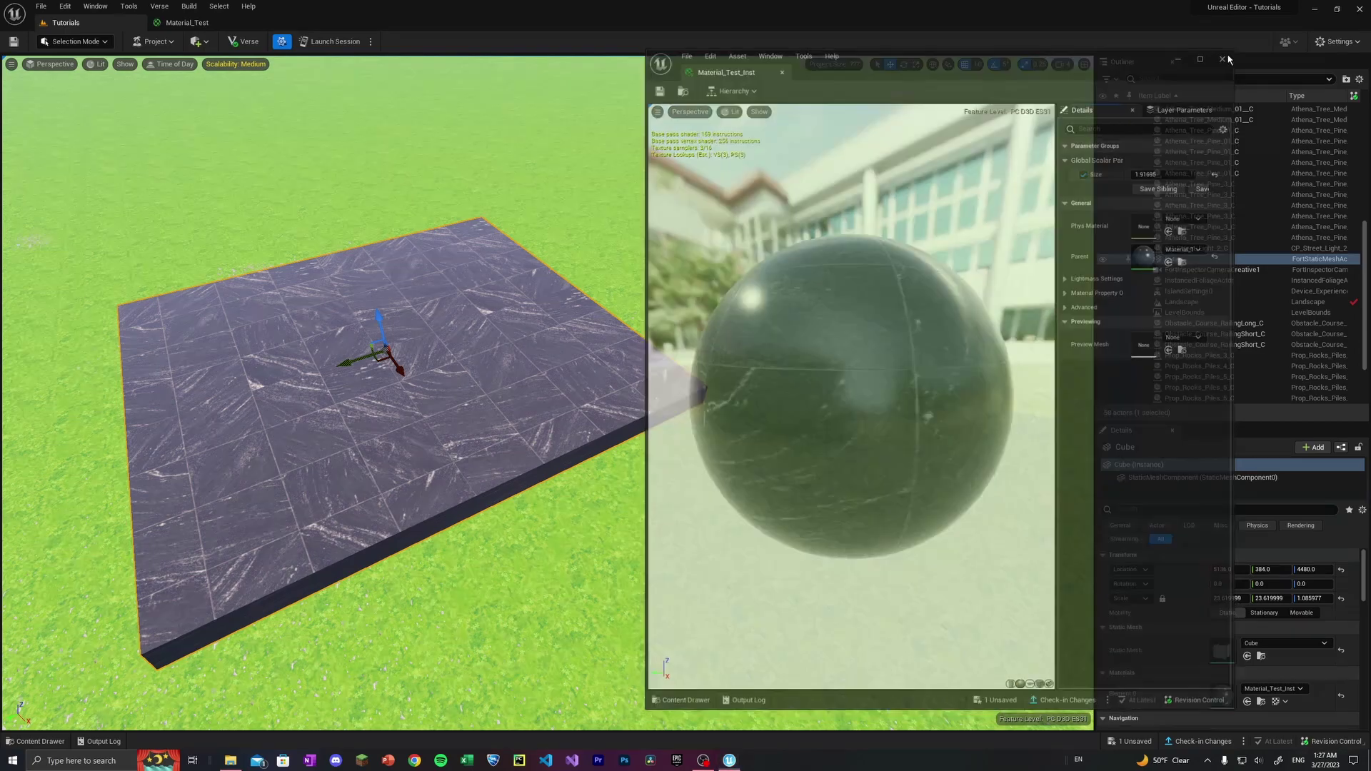
# Step: Duplicate the cube slab and place the copy beside the original on the grass
pyautogui.moveTo(658, 260); pyautogui.dragTo(621, 250, button='right')
pyautogui.press('s')
pyautogui.click(658, 259)
pyautogui.click(470, 397)
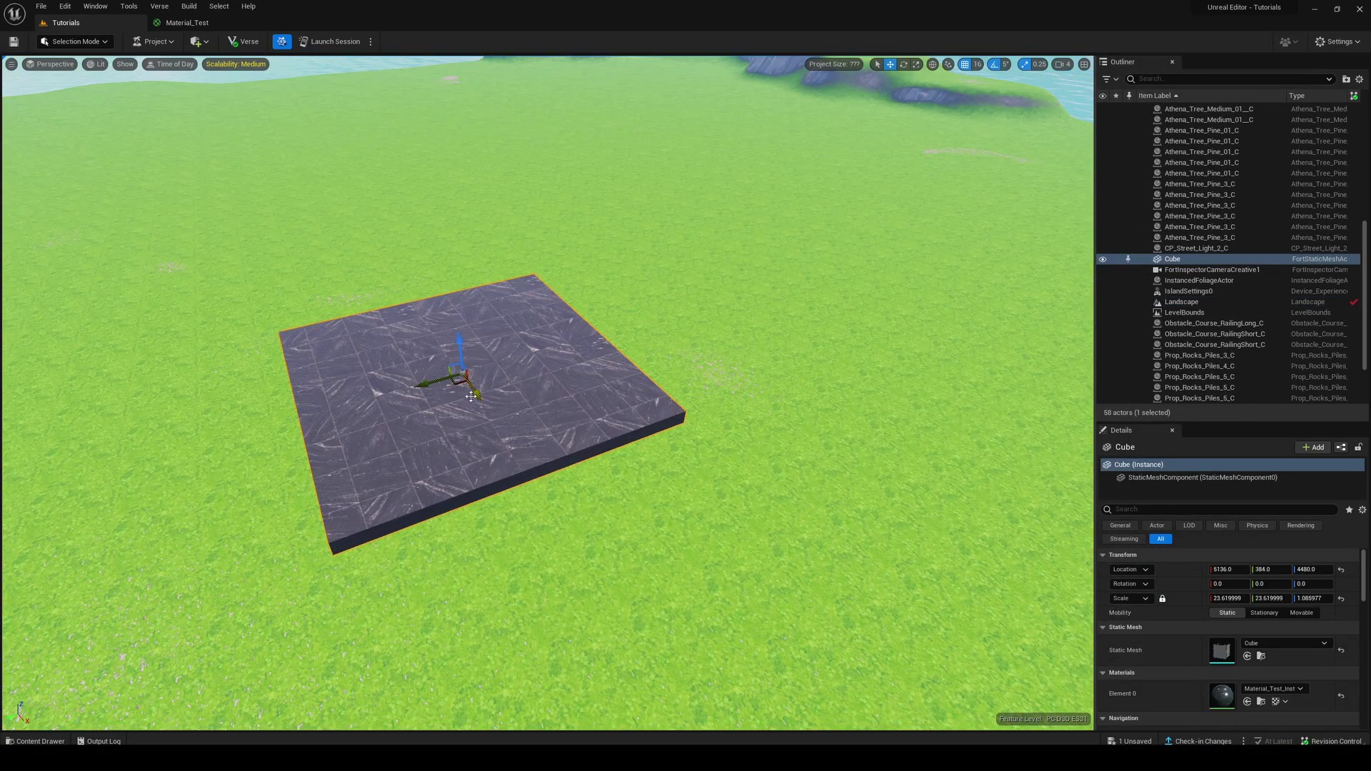
pyautogui.keyDown('alt'); pyautogui.moveTo(469, 389); pyautogui.dragTo(714, 721); pyautogui.keyUp('alt')
# Step: Bring both slabs into view and open the content browser on the project's Materials folder
pyautogui.moveTo(490, 581); pyautogui.dragTo(536, 581, button='right')
pyautogui.press('s')
pyautogui.hotkey('ctrl', 'space')
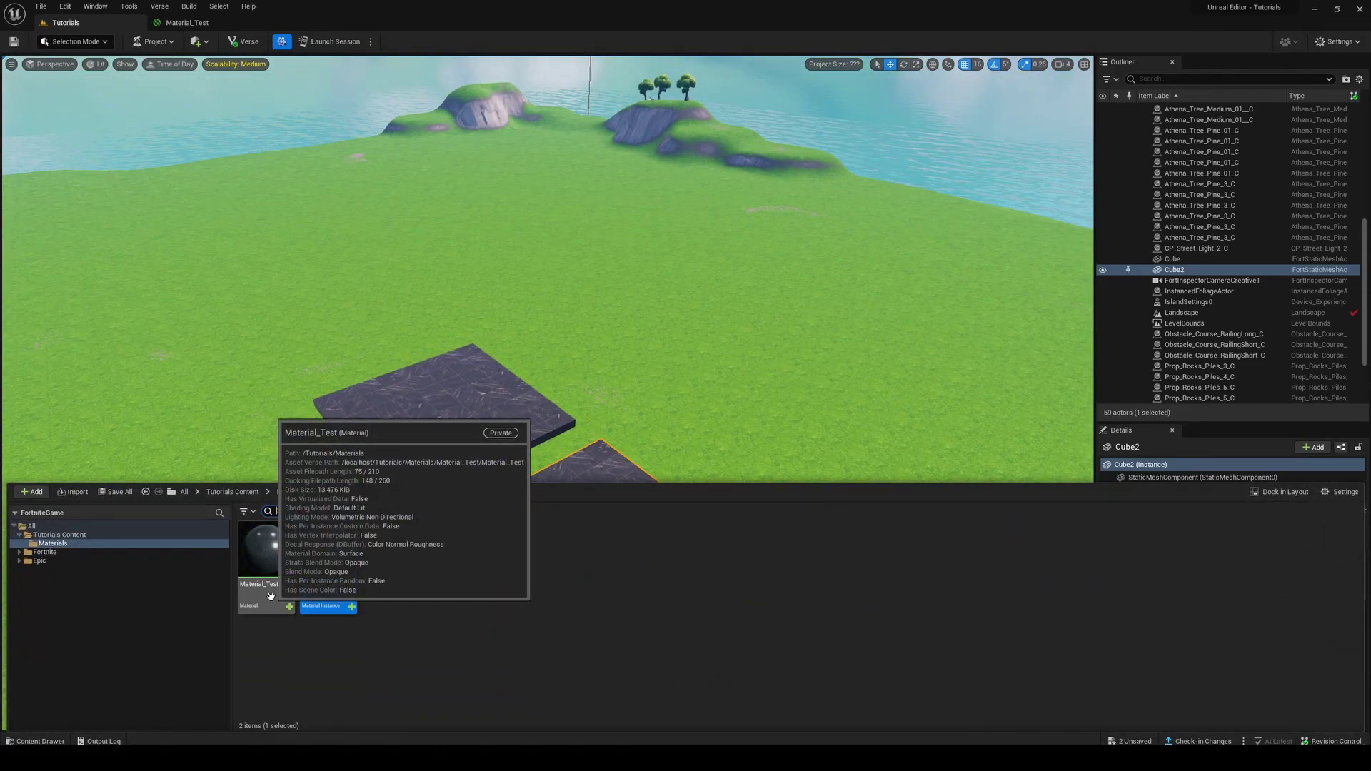
pyautogui.click(395, 584)
pyautogui.rightClick(421, 612)
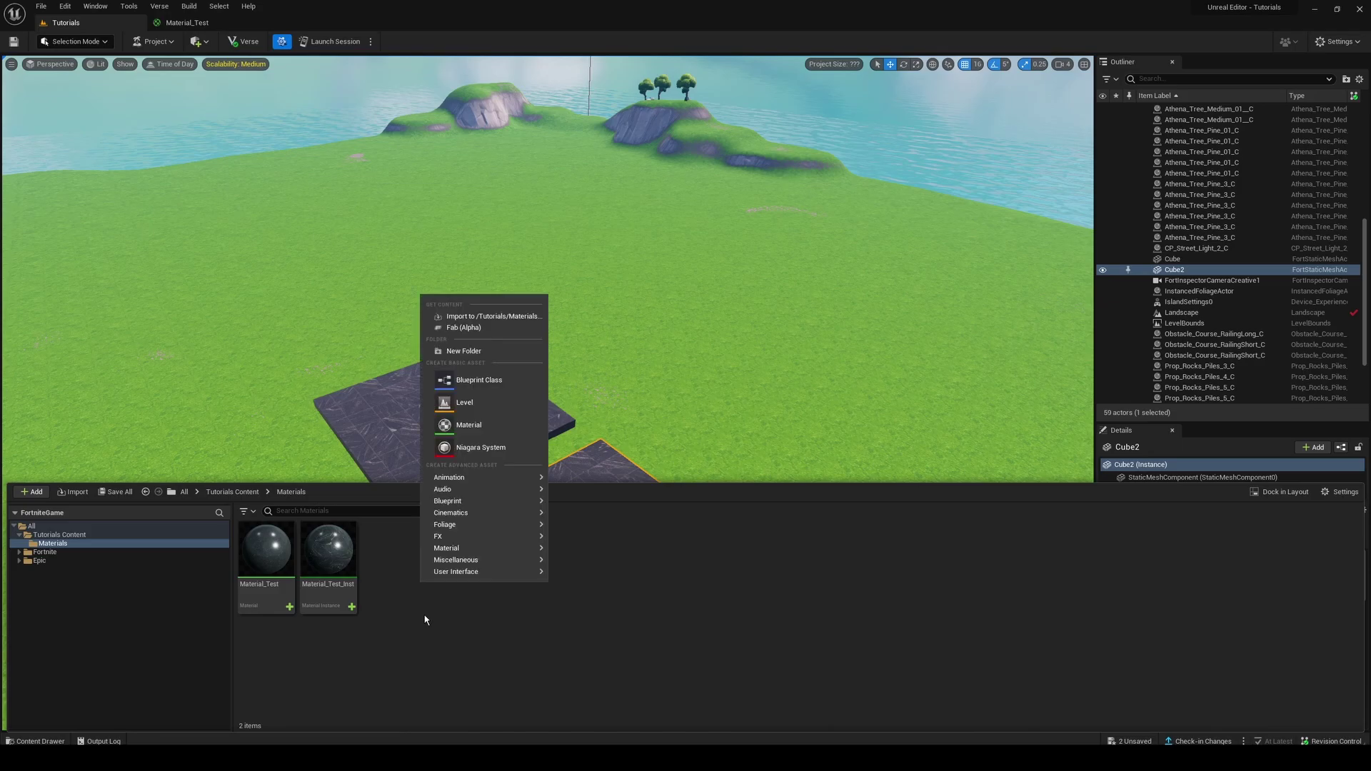
pyautogui.moveTo(471, 547)
pyautogui.click(471, 621)
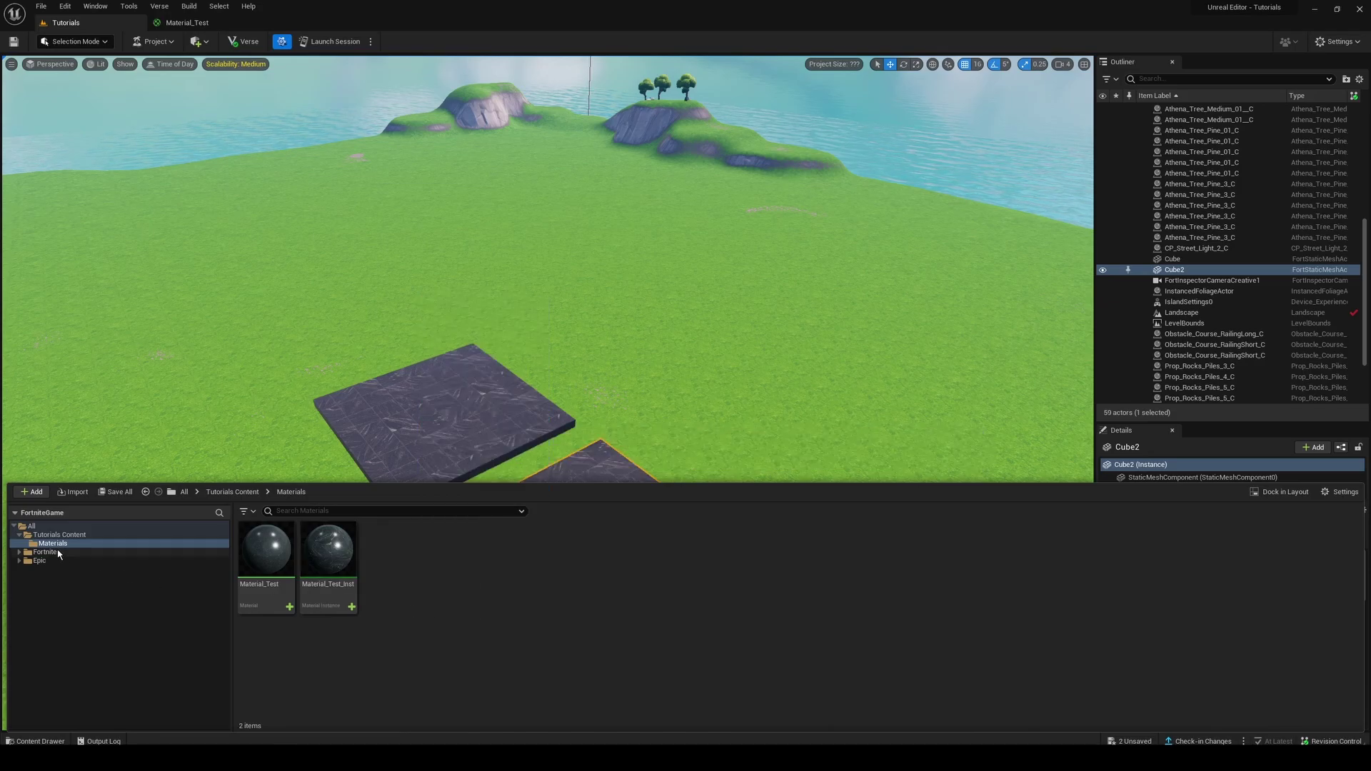
# Step: Browse Fortnite's built-in content to the FortniteBase folder inside Materials
pyautogui.click(45, 552)
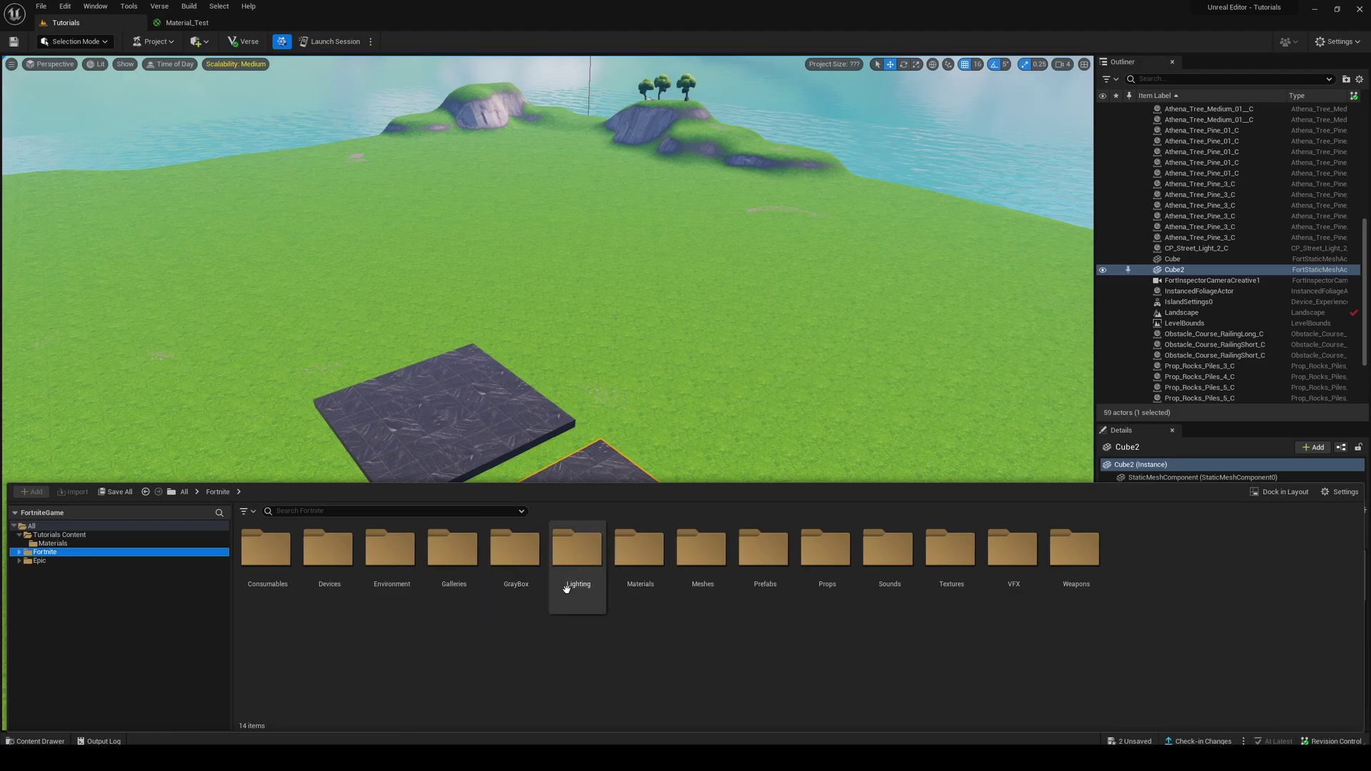
pyautogui.doubleClick(643, 568)
pyautogui.click(338, 559)
pyautogui.doubleClick(338, 559)
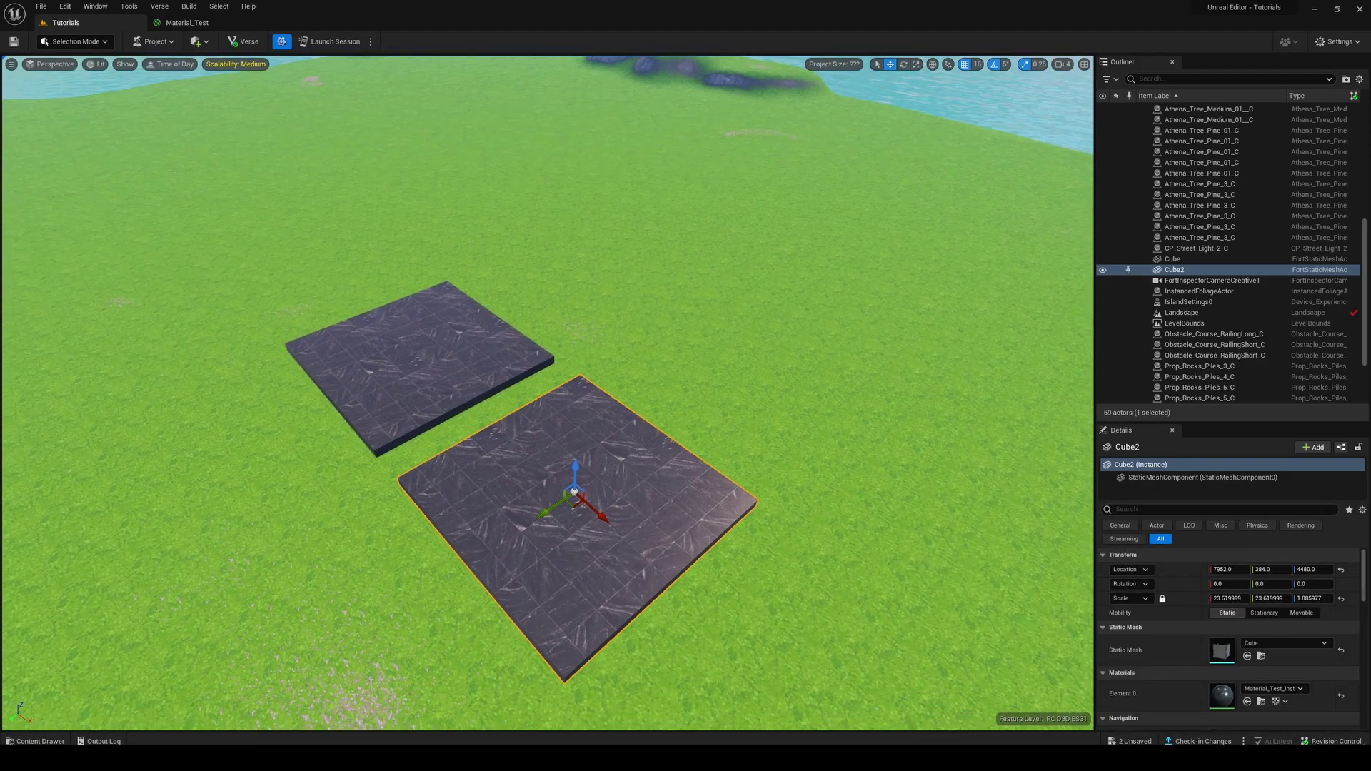
# Step: Open the Tiling folder and apply MI Coliseum Stone Bricks 01 to the duplicated slab
pyautogui.moveTo(581, 418); pyautogui.dragTo(581, 432, button='right')
pyautogui.hotkey('ctrl', 'space')
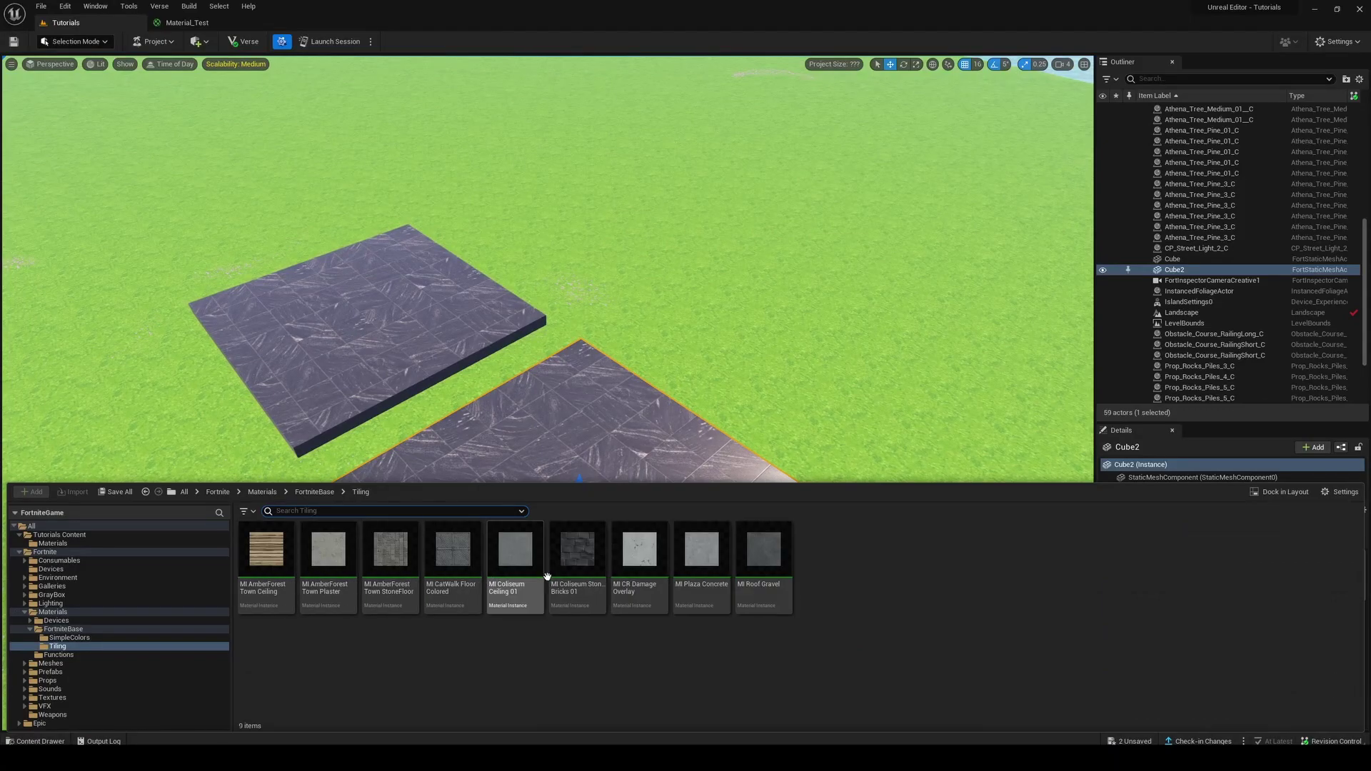
pyautogui.moveTo(594, 575); pyautogui.dragTo(633, 480)
pyautogui.moveTo(633, 480); pyautogui.dragTo(632, 498, button='right')
# Step: Create a material instance from MI Coliseum Stone Bricks 01 and save it as MI_Coliseum_Stone_Bricks_01_Inst in the project's Materials folder
pyautogui.hotkey('ctrl', 'space')
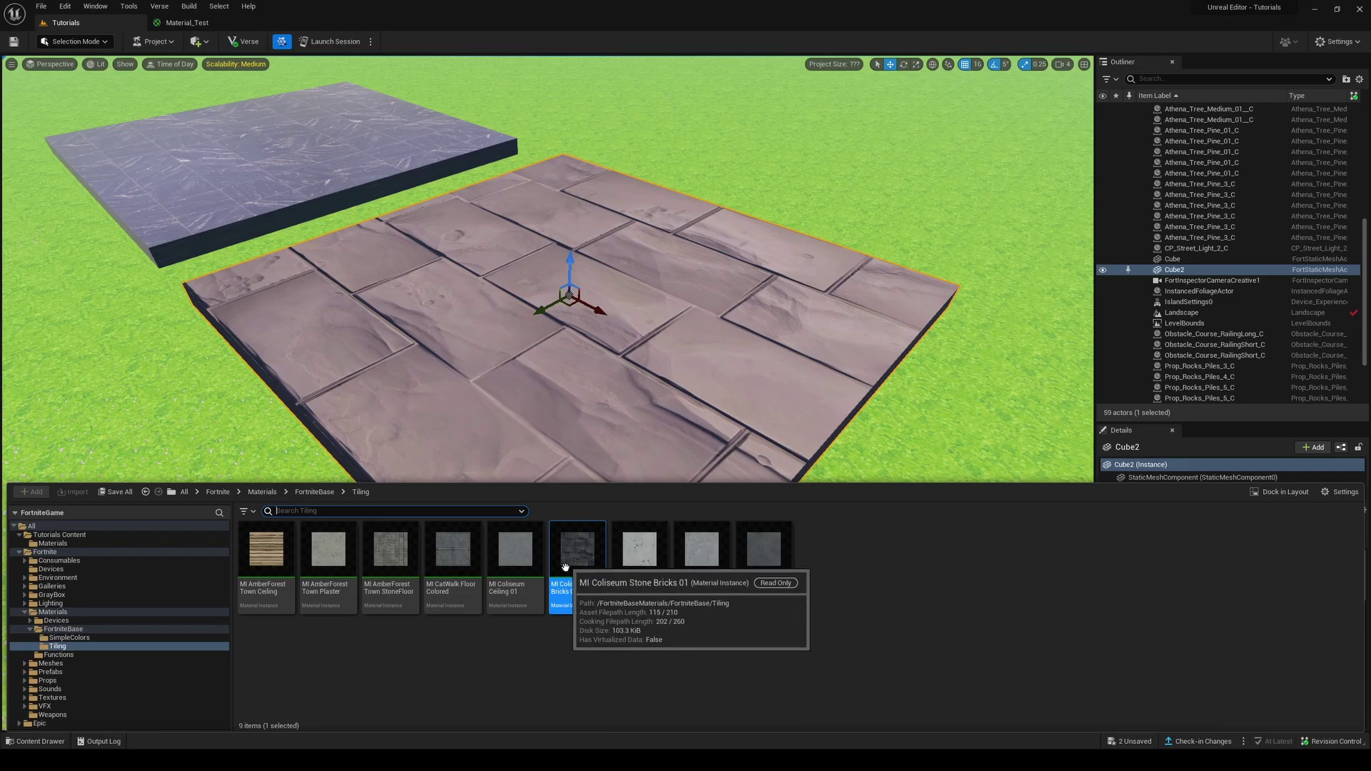
pyautogui.doubleClick(571, 564)
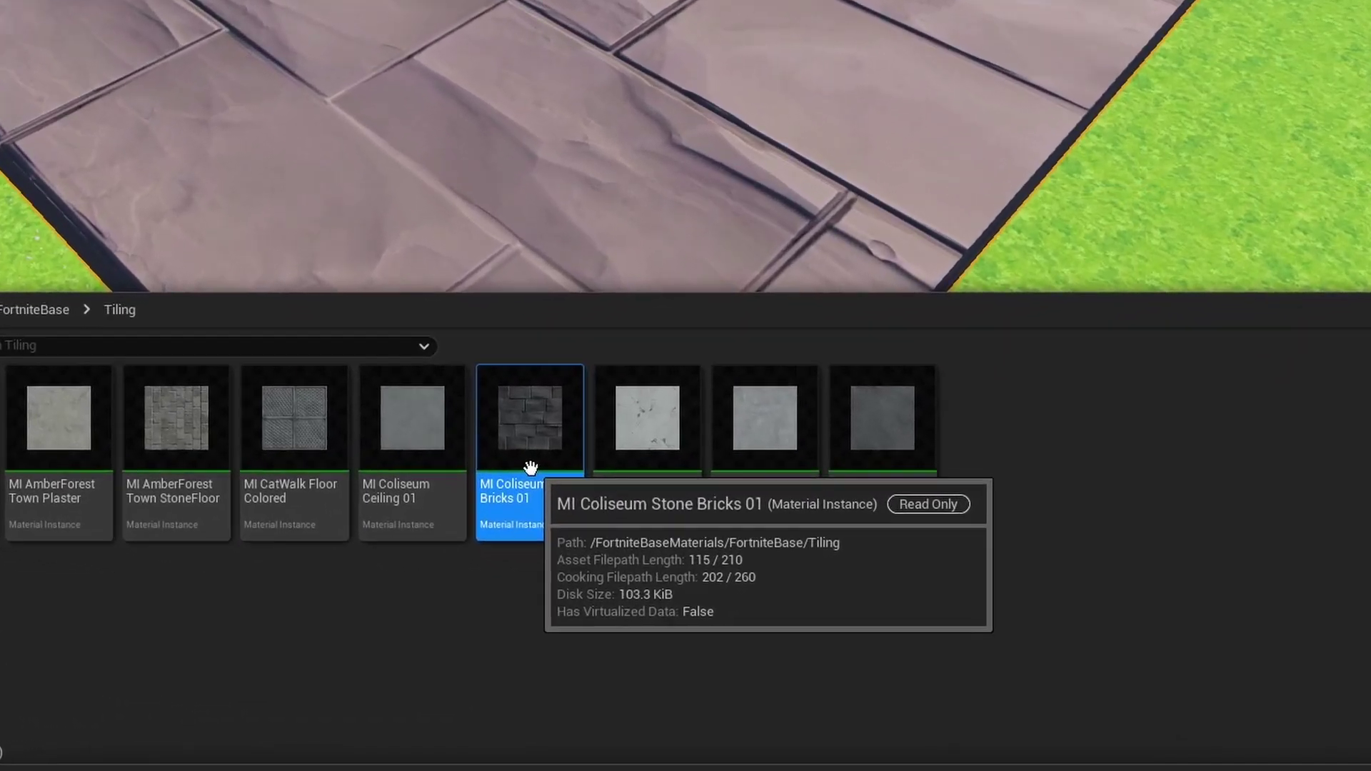
pyautogui.rightClick(530, 467)
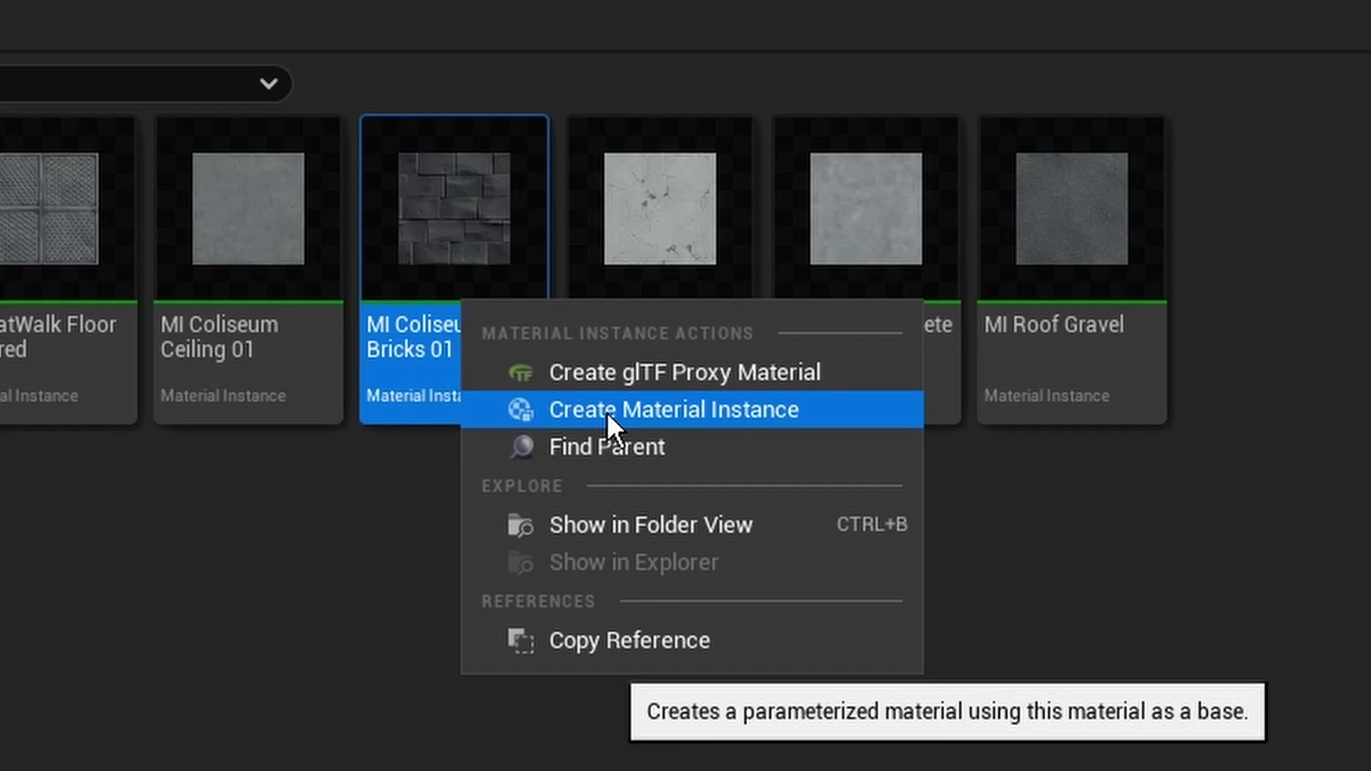
pyautogui.click(607, 413)
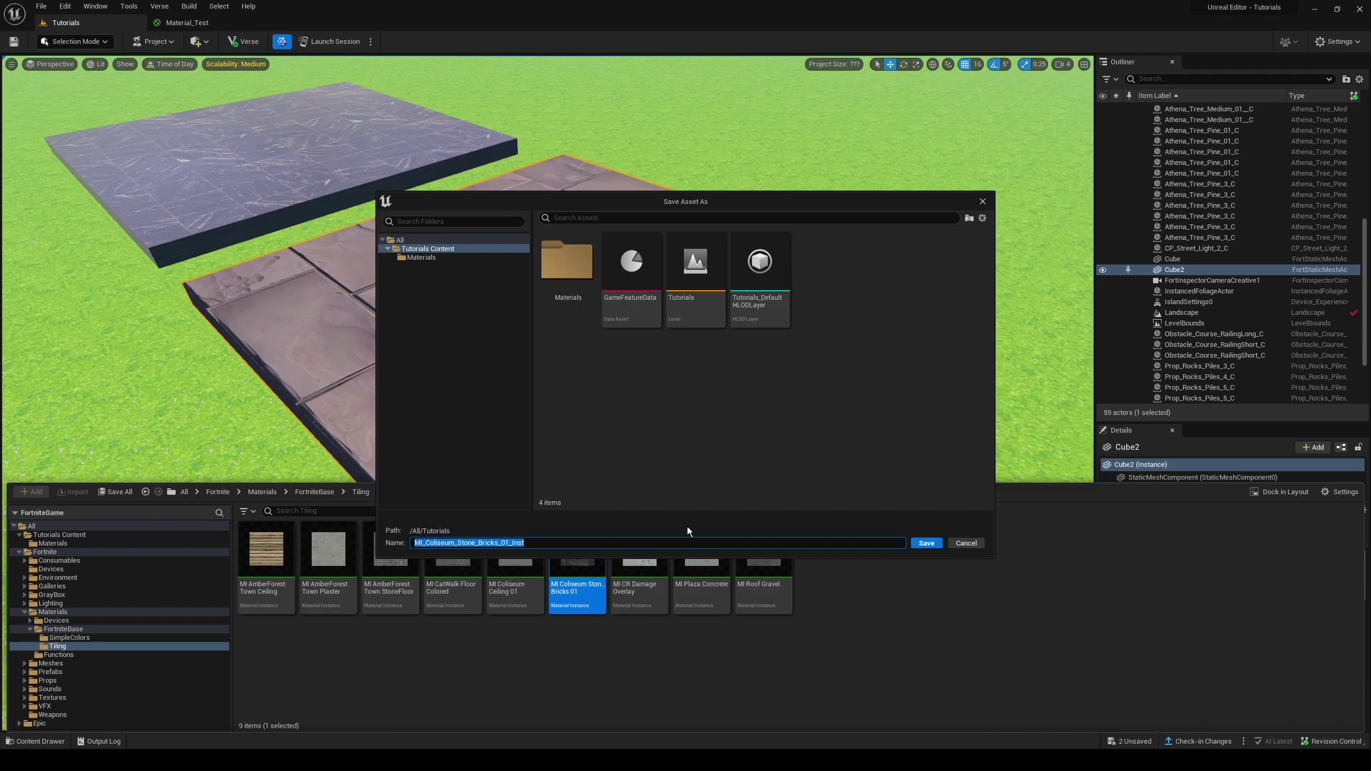
pyautogui.doubleClick(542, 274)
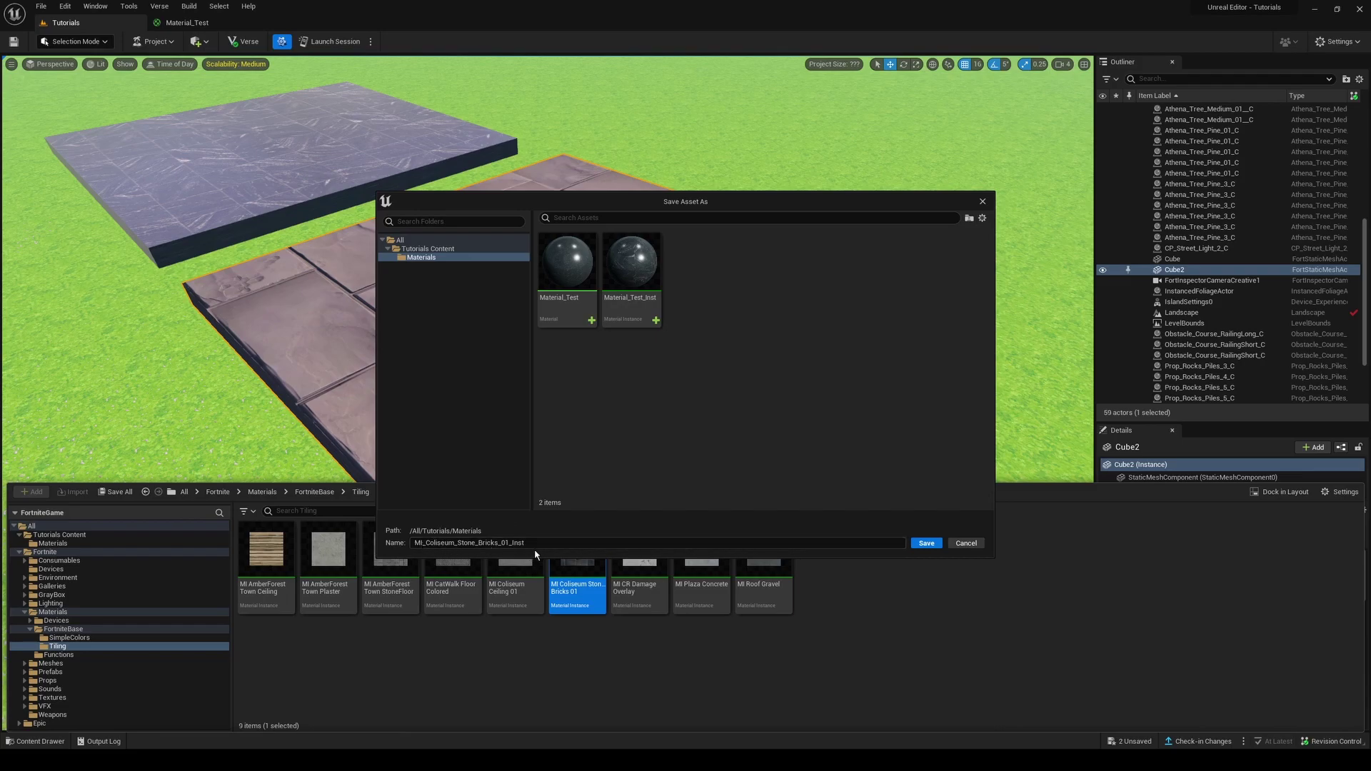
pyautogui.click(926, 543)
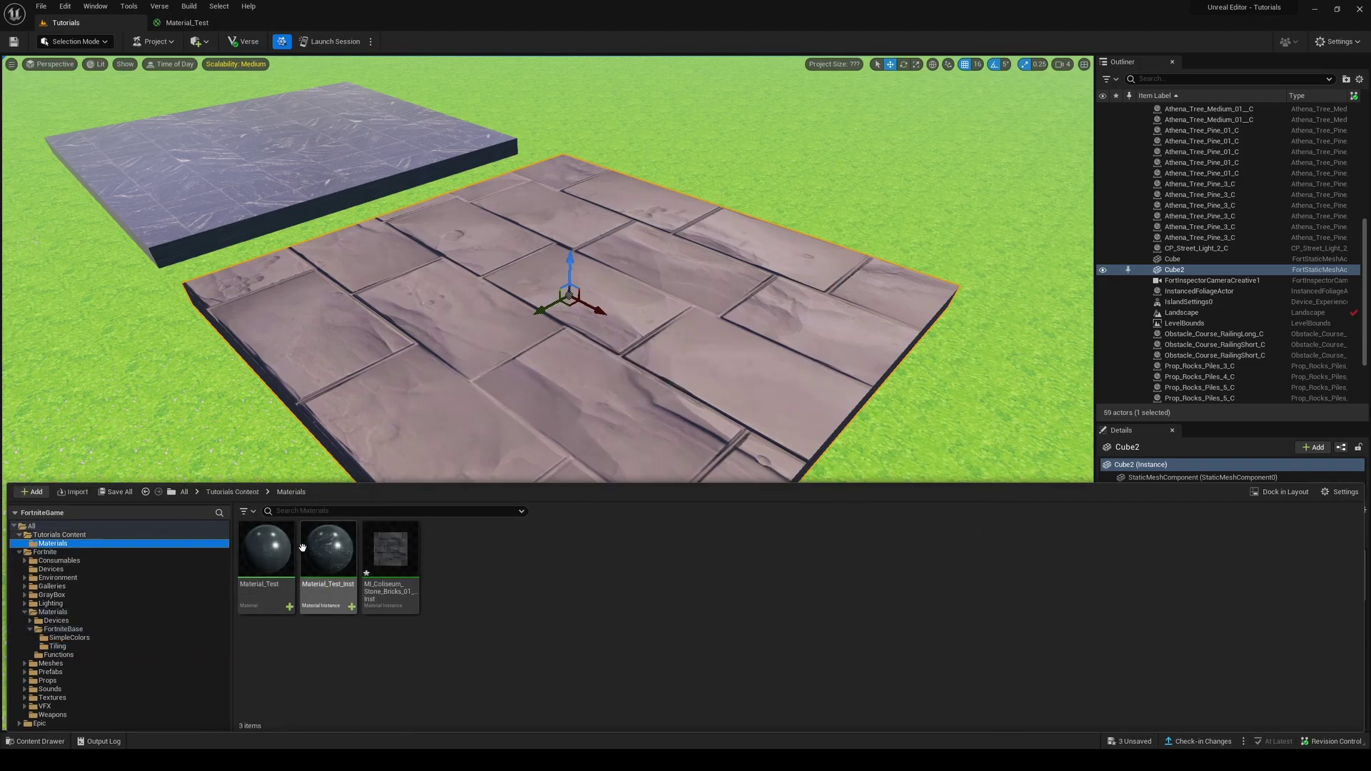
# Step: Save all changes and apply MI_Coliseum_Stone_Bricks_01_Inst to the duplicated slab
pyautogui.hotkey('ctrl', 'shift', 's')
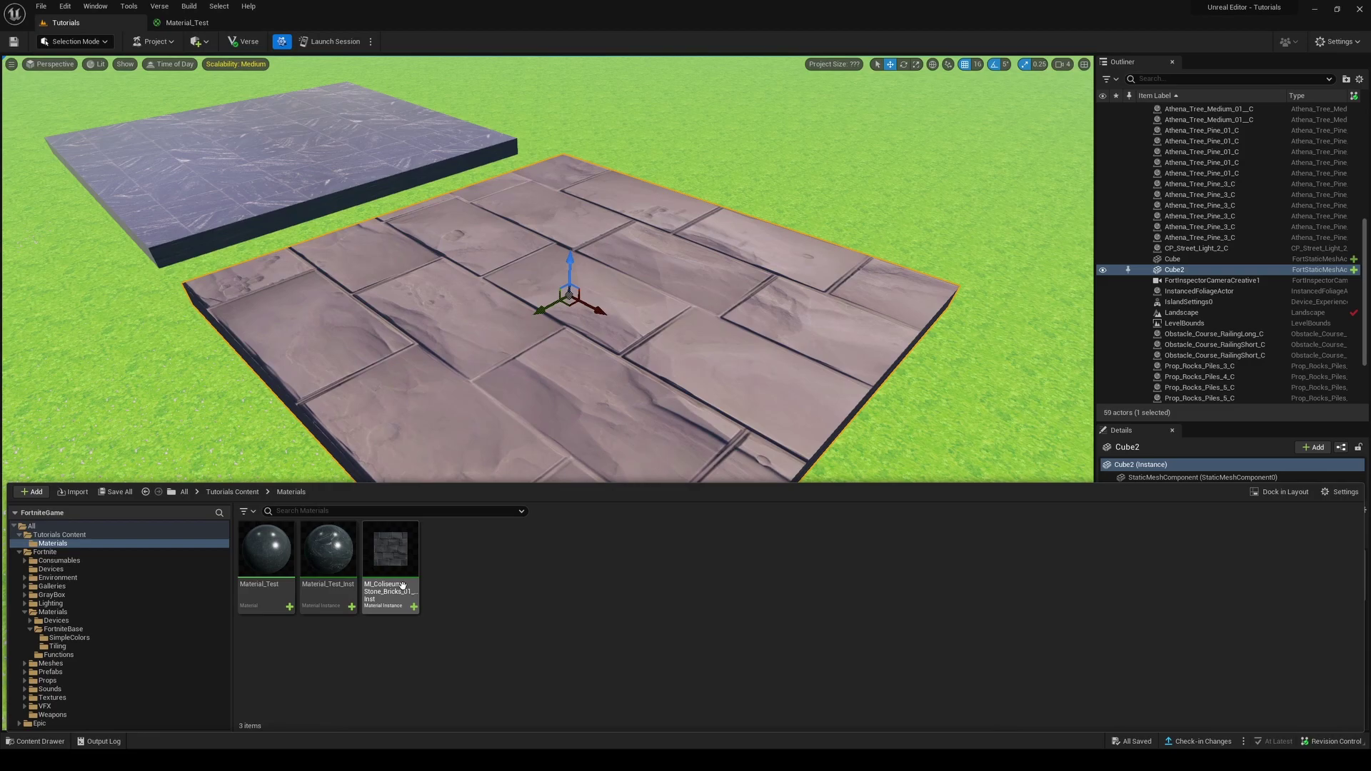
pyautogui.moveTo(402, 585); pyautogui.dragTo(559, 376)
pyautogui.hotkey('ctrl', 'space')
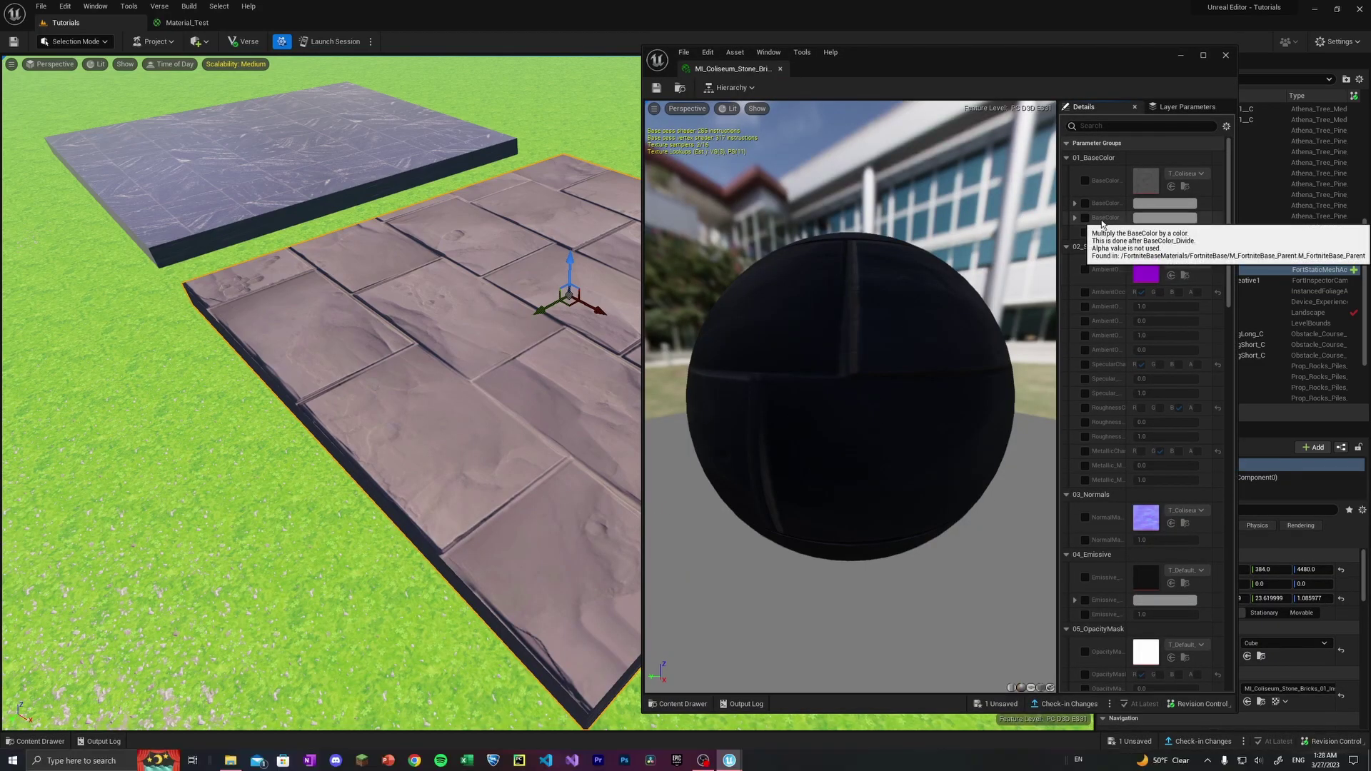
# Step: In the stone bricks instance, widen the parameter name column and enable the TextureTile_U and TextureTile_V overrides
pyautogui.scroll(-3, 1099, 237)
pyautogui.scroll(3, 1098, 238)
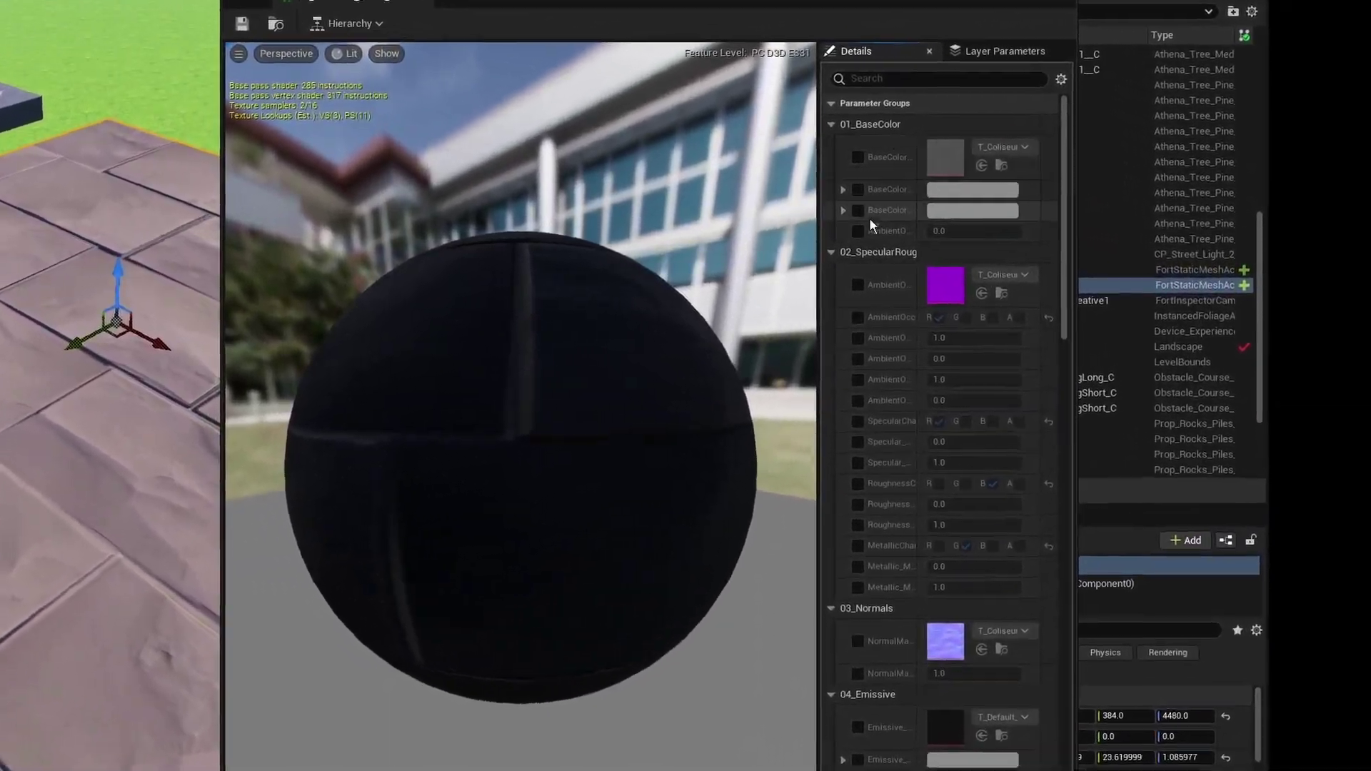
pyautogui.scroll(-10, 775, 457)
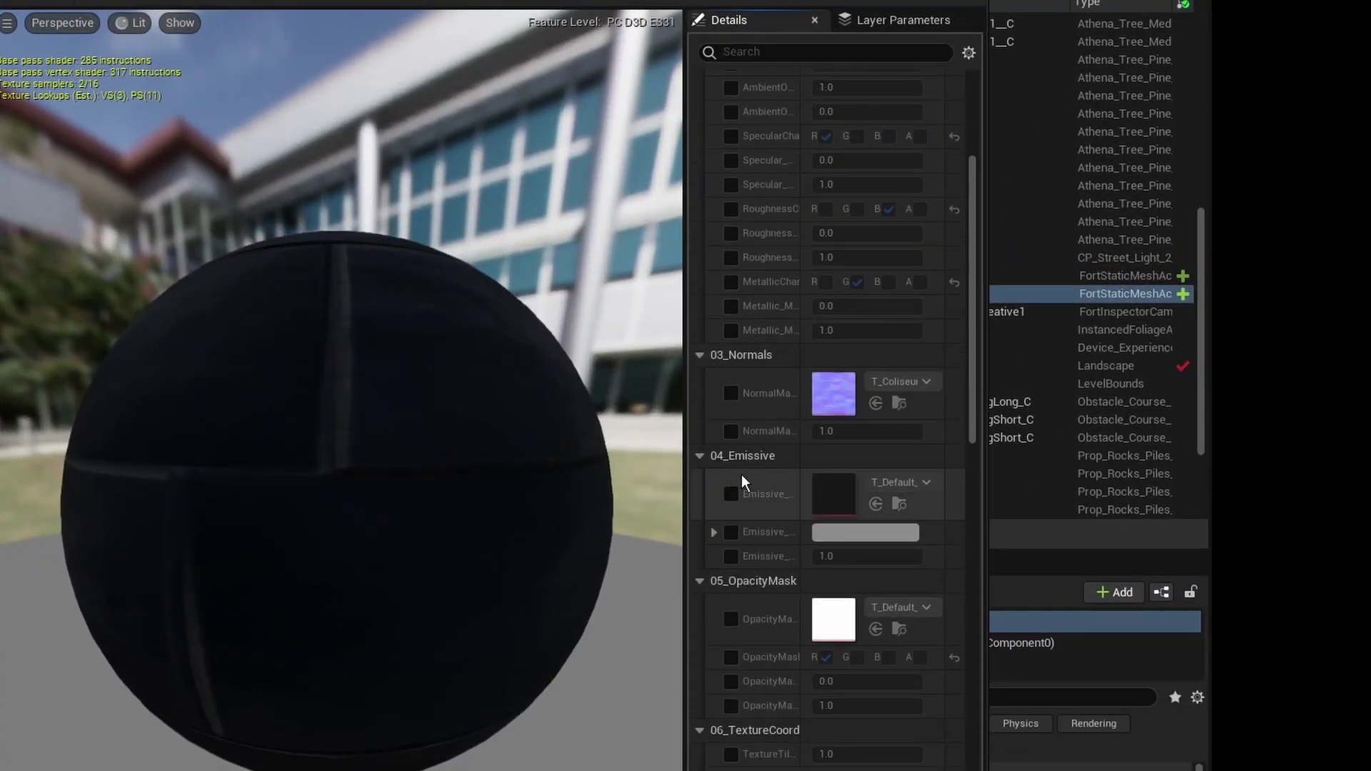
pyautogui.scroll(-10, 743, 473)
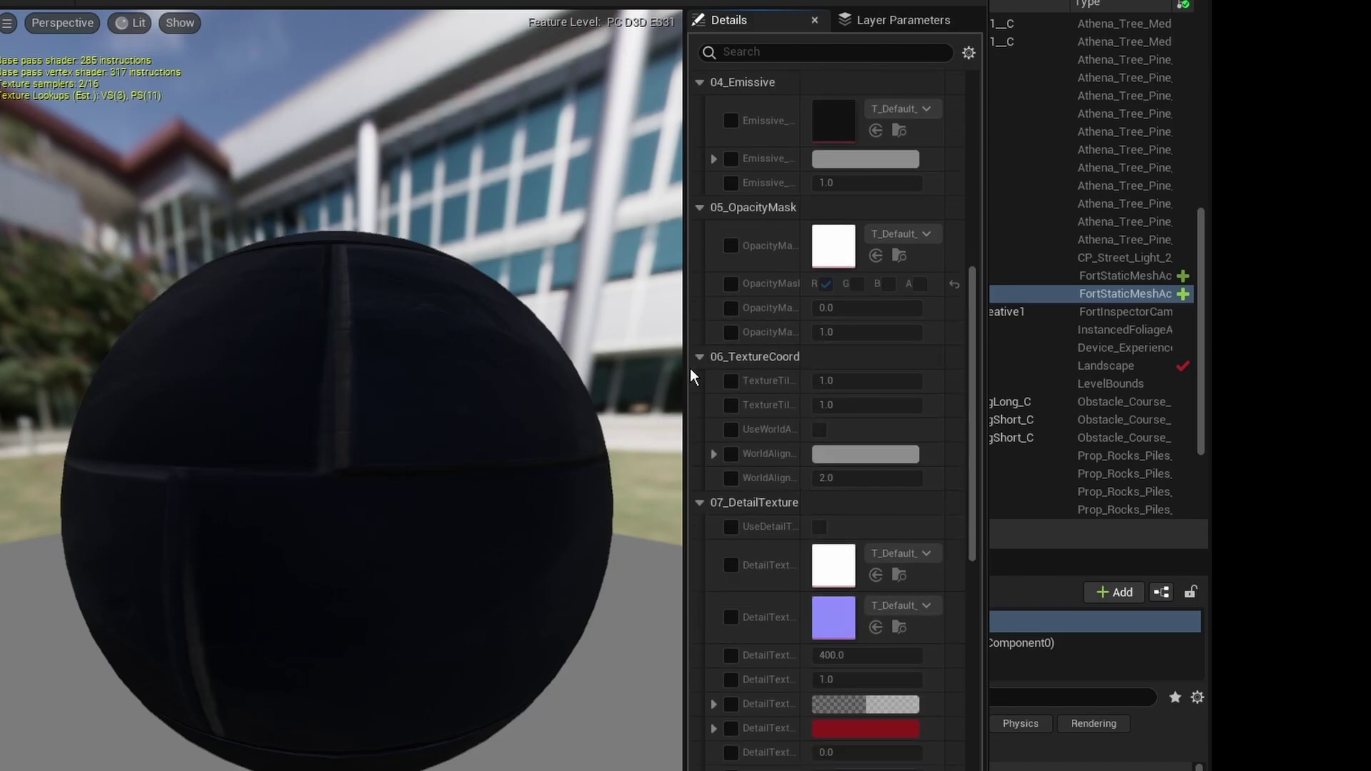
pyautogui.moveTo(684, 368); pyautogui.dragTo(516, 375)
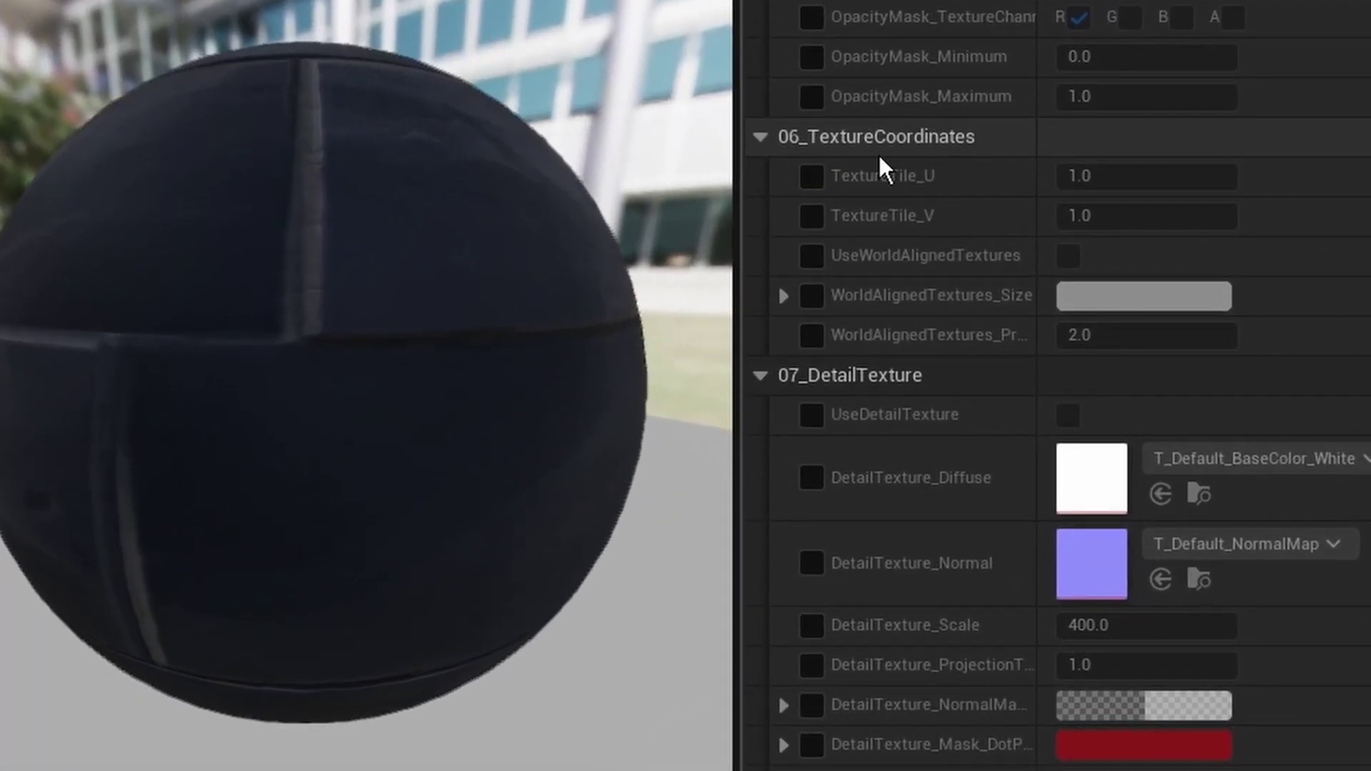
pyautogui.click(812, 176)
pyautogui.click(811, 212)
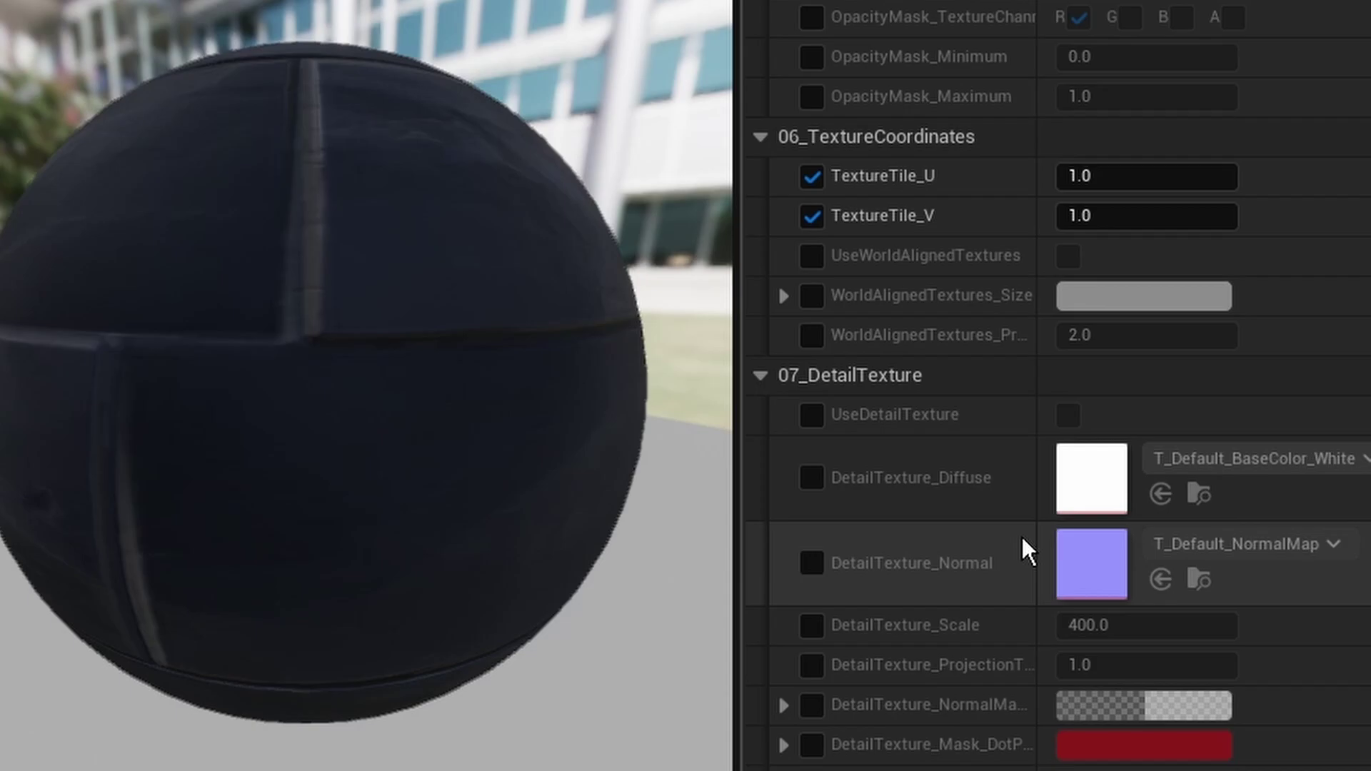
# Step: Check the remaining instance parameters and raise TextureTile_U to about 3.66
pyautogui.scroll(-5, 928, 607)
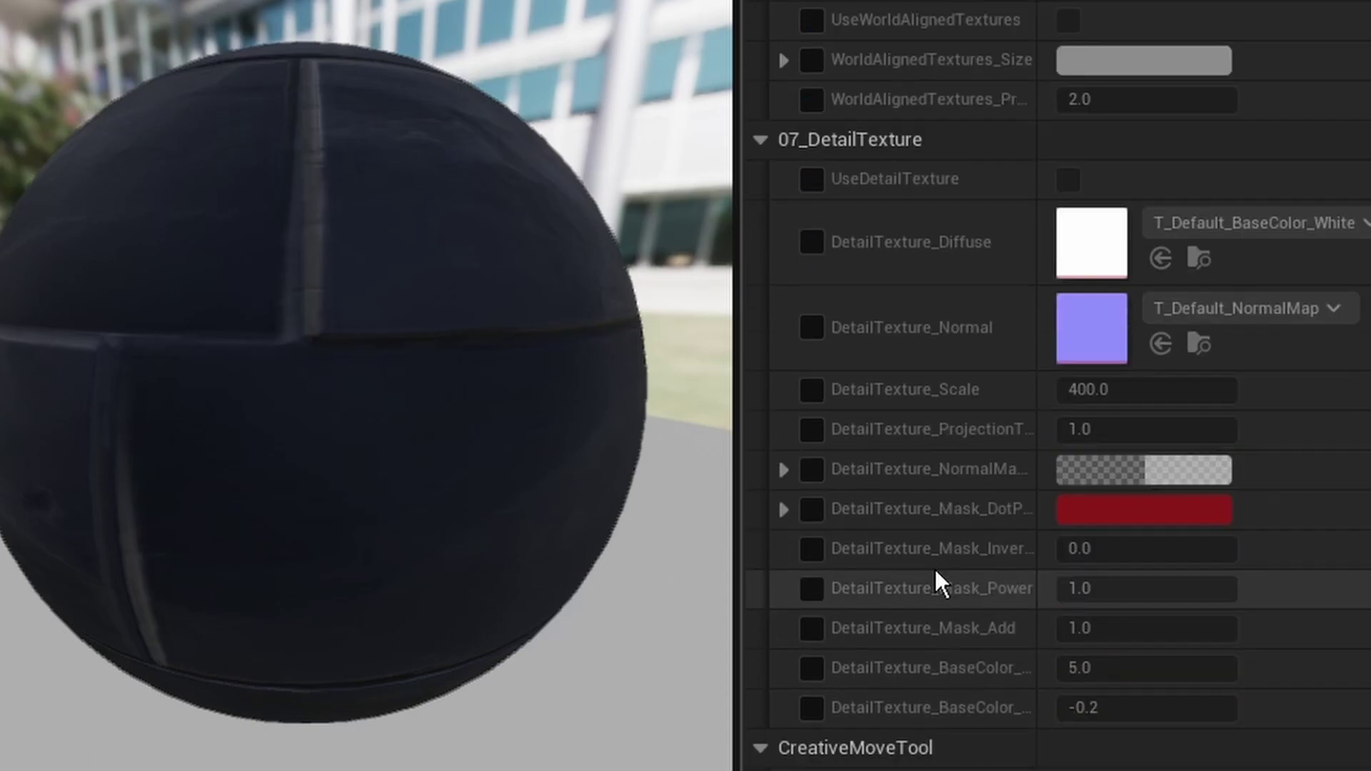
pyautogui.scroll(-6, 900, 357)
pyautogui.scroll(11, 909, 521)
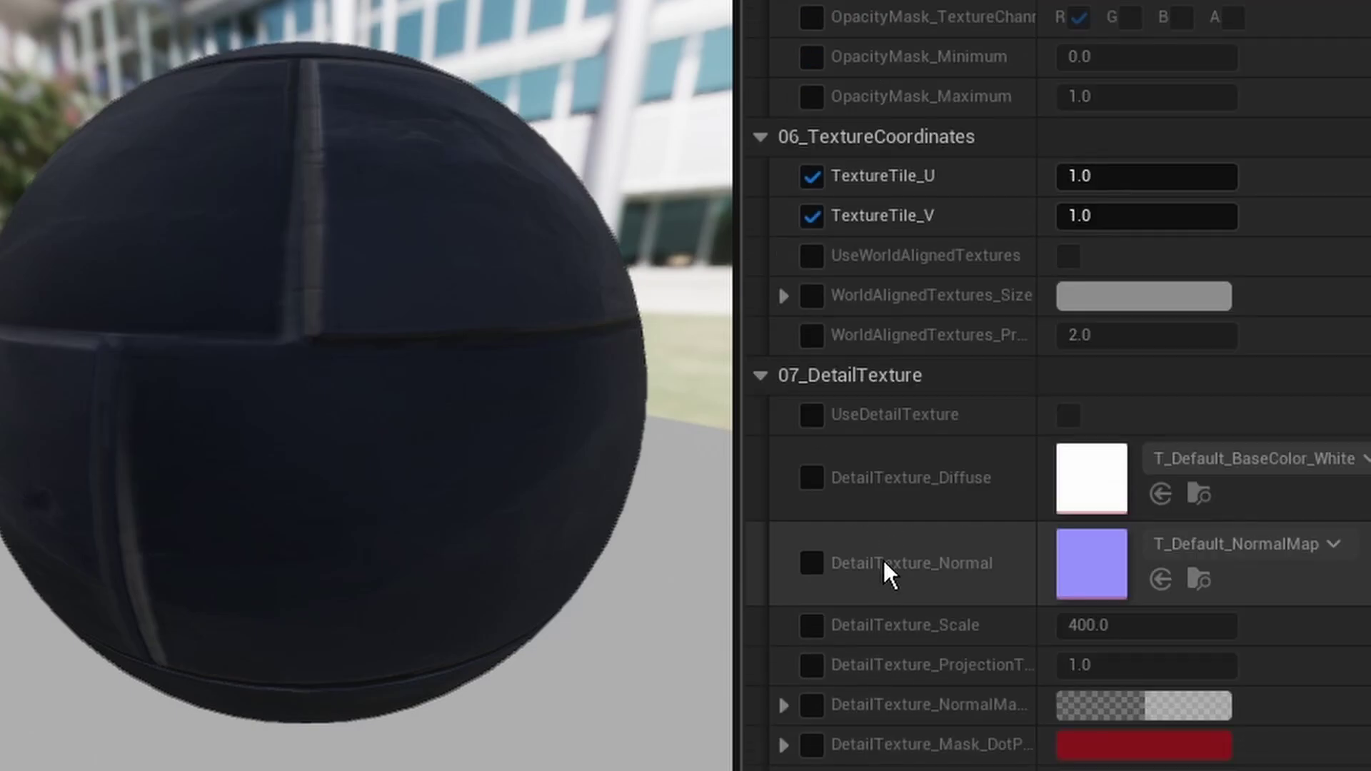
pyautogui.scroll(5, 1068, 590)
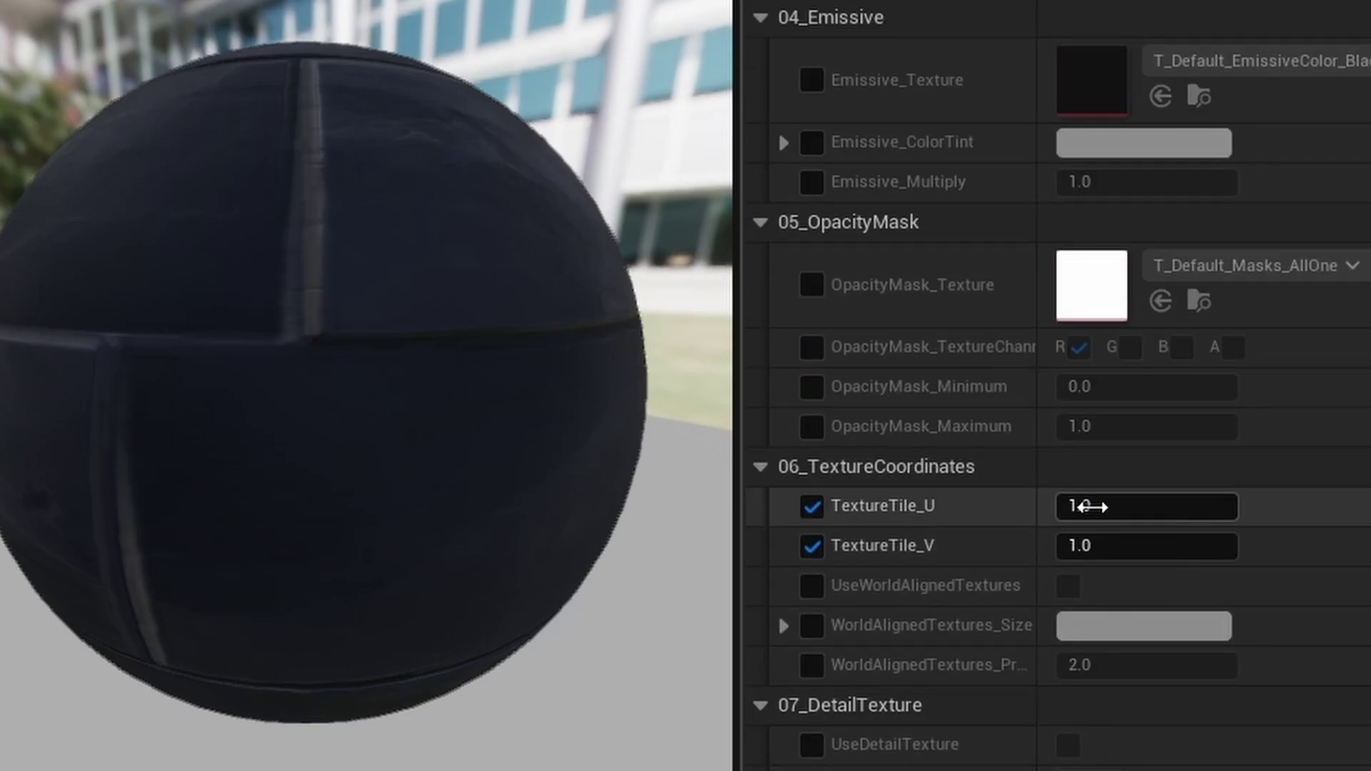
pyautogui.moveTo(1079, 505); pyautogui.dragTo(1225, 505)
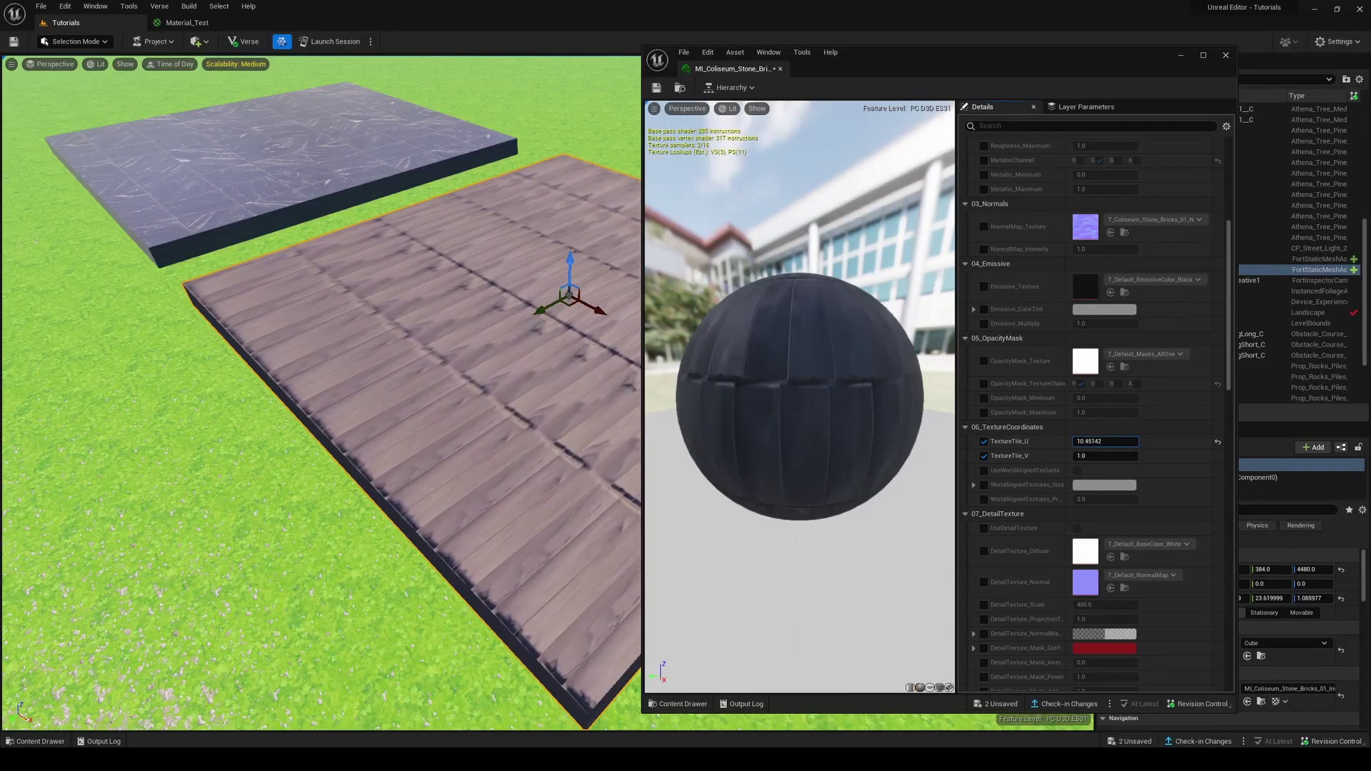
pyautogui.moveTo(1105, 442)
pyautogui.mouseDown()
pyautogui.moveTo(1071, 441)
pyautogui.moveTo(1097, 441)
pyautogui.mouseUp()
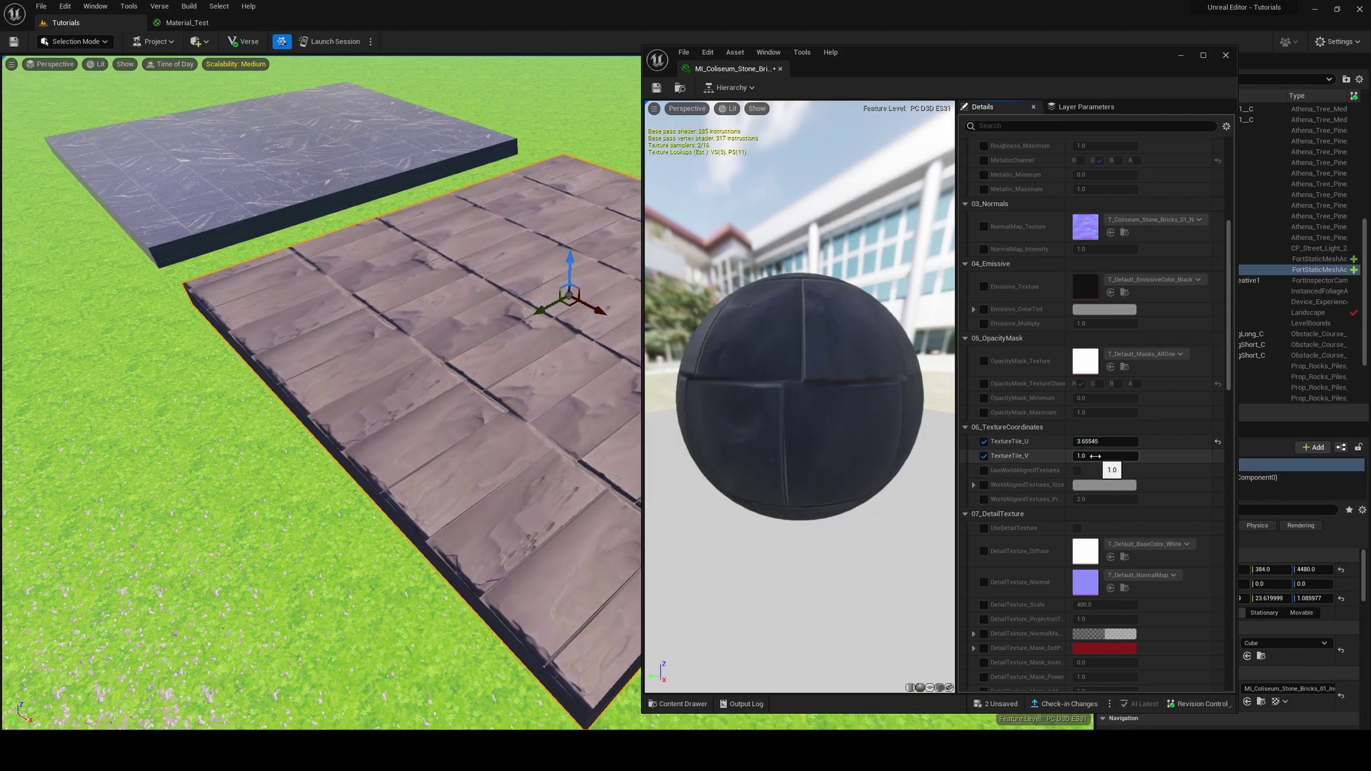
# Step: Set both TextureTile_V and TextureTile_U to 4 in the stone bricks instance
pyautogui.click(1095, 455)
pyautogui.write('4')
pyautogui.press('Return')
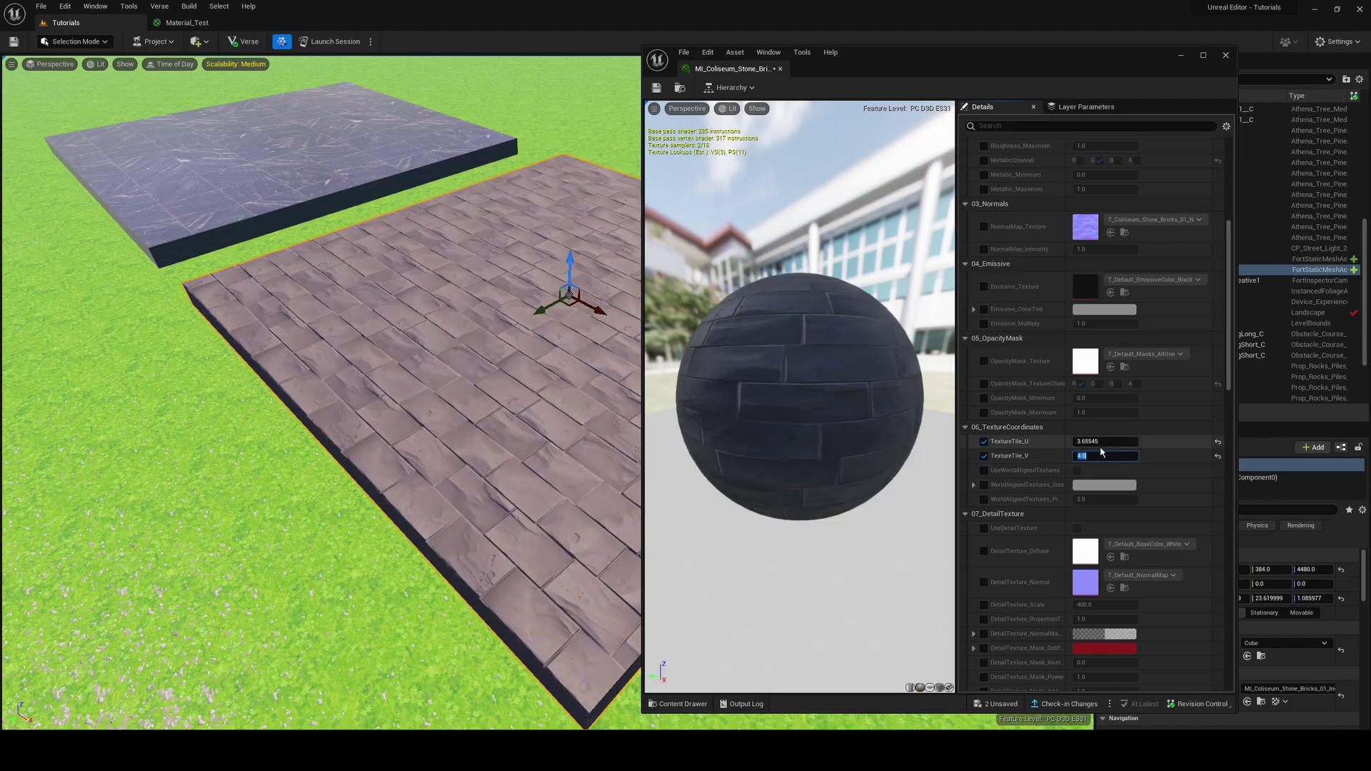
pyautogui.click(1107, 441)
pyautogui.write('4')
pyautogui.press('Return')
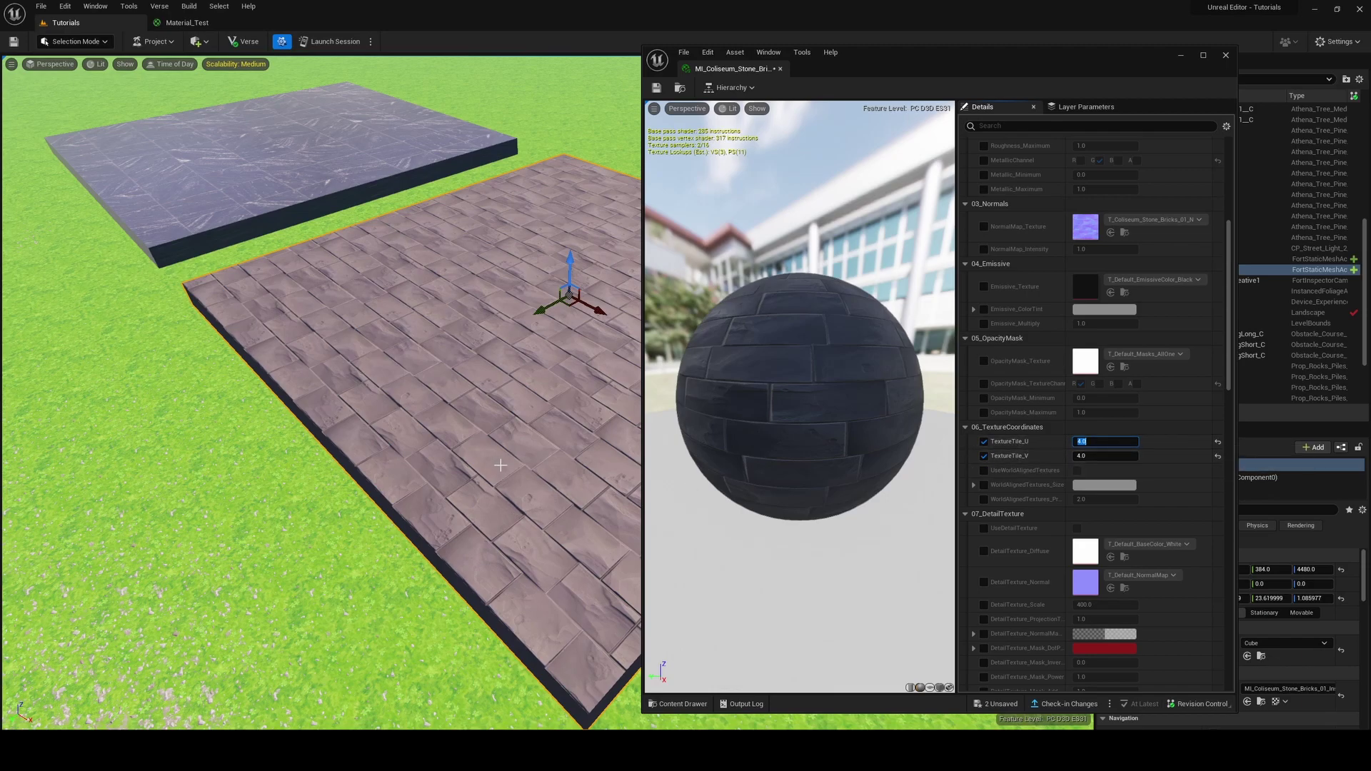
# Step: Set TextureTile_U to 8 in the stone bricks instance and inspect the tiling on the duplicated slab
pyautogui.moveTo(497, 462); pyautogui.dragTo(564, 464, button='right')
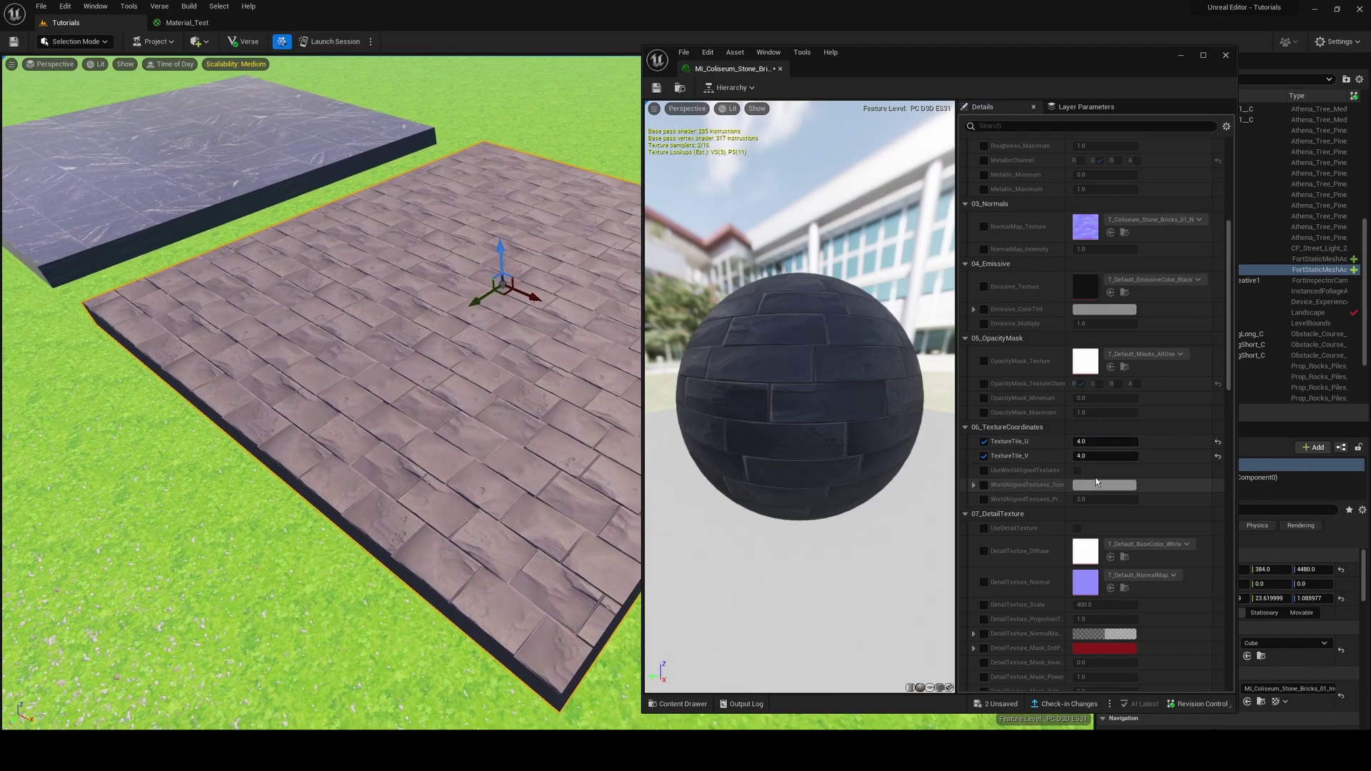
pyautogui.click(1107, 444)
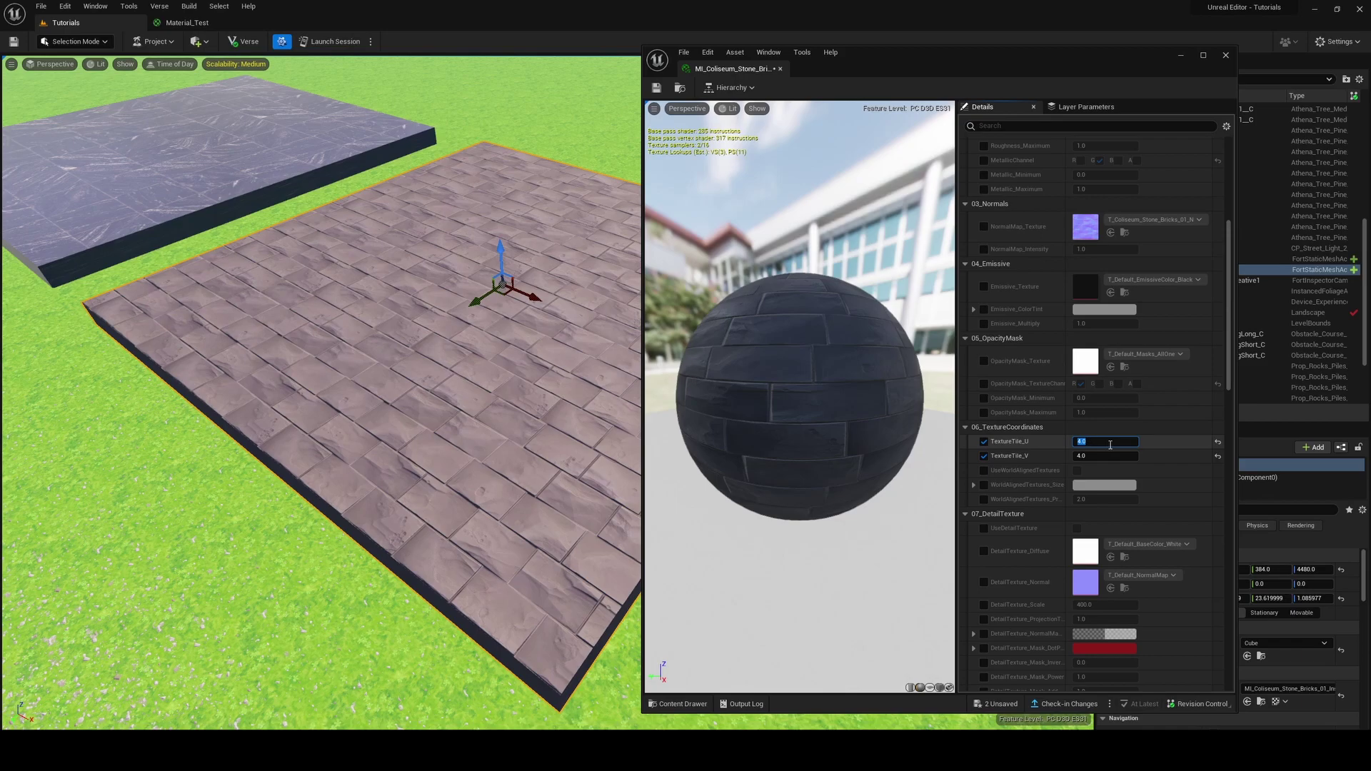
pyautogui.press('Return')
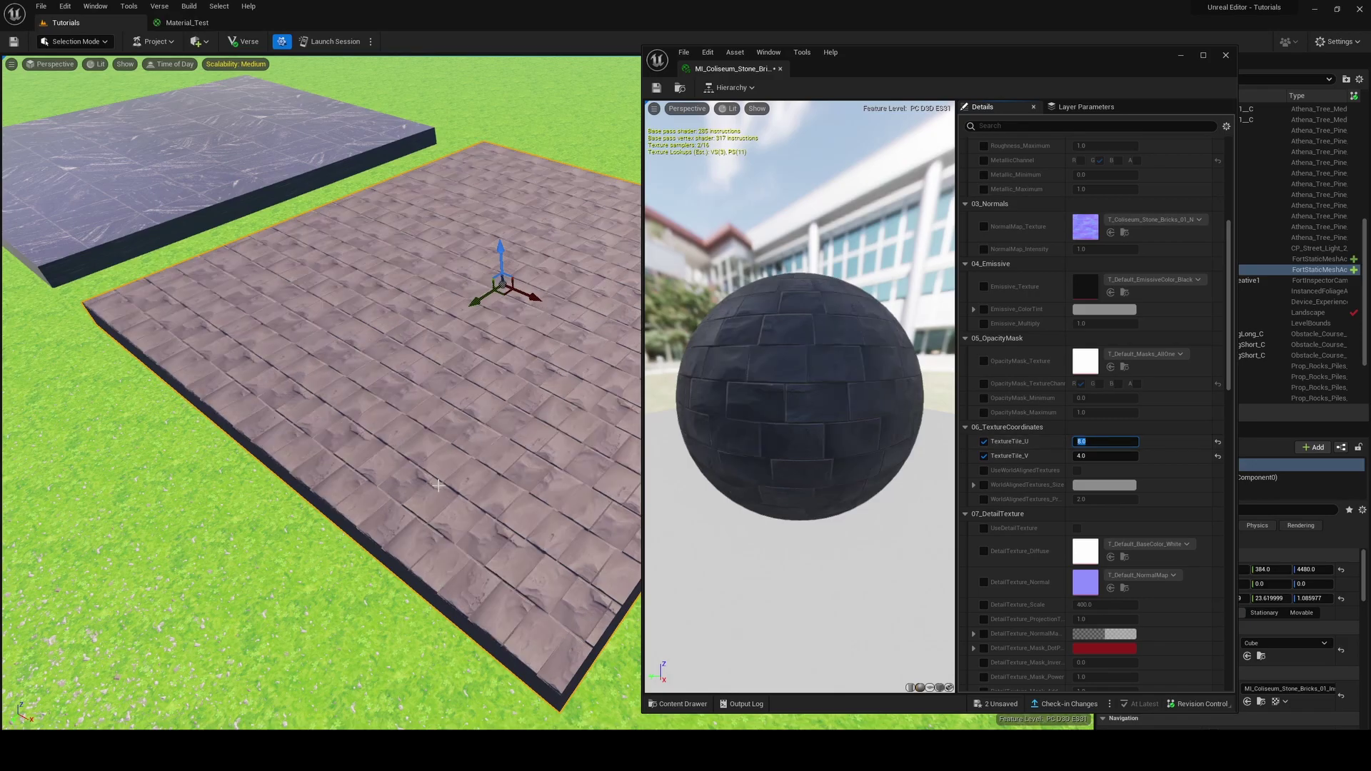
pyautogui.moveTo(432, 480); pyautogui.dragTo(461, 457, button='right')
pyautogui.press('w')
pyautogui.press('s')
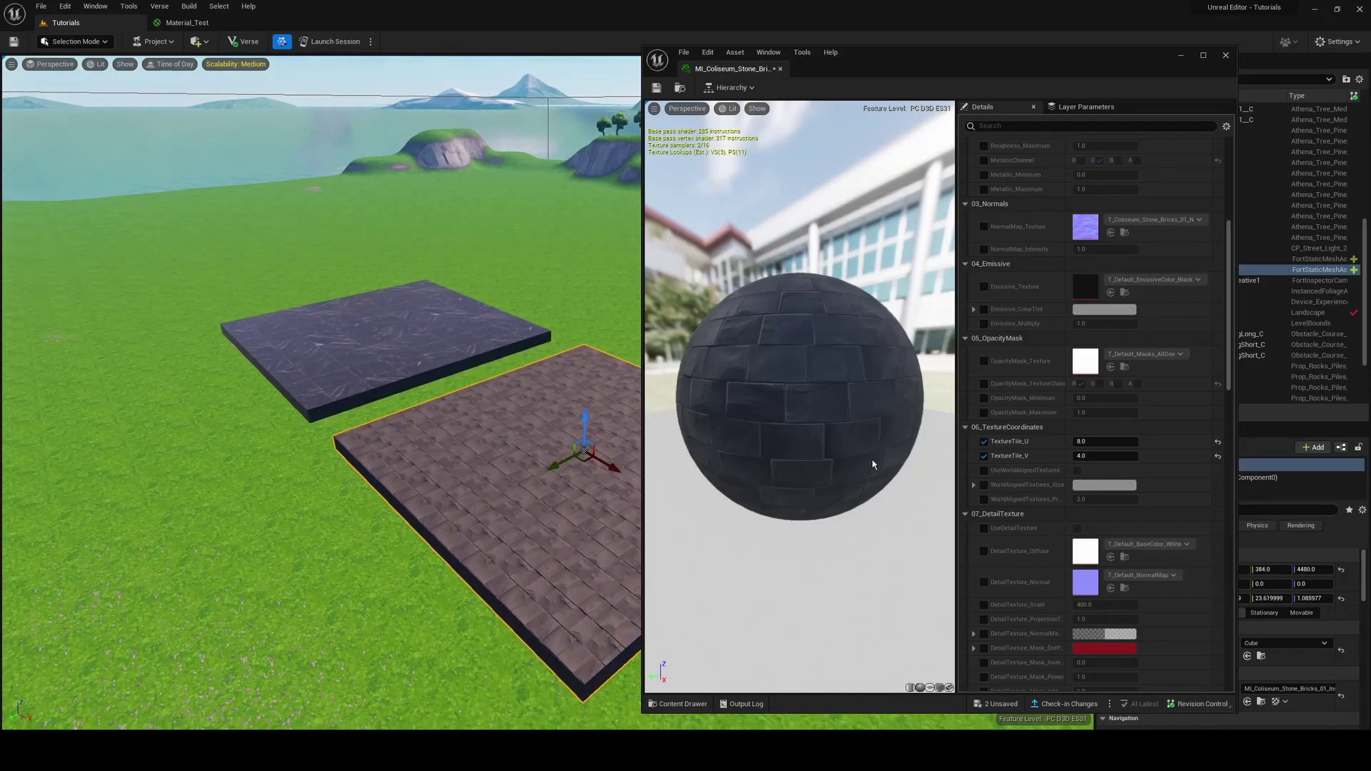